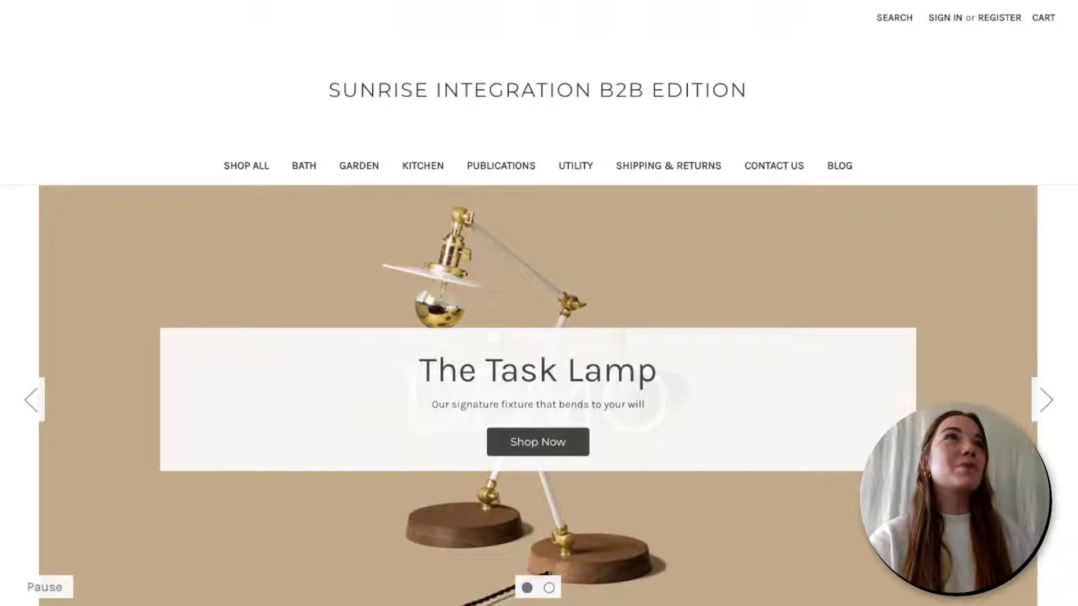
# - Scroll down through the storefront page to browse it
pyautogui.scroll(-2, 143, 185)
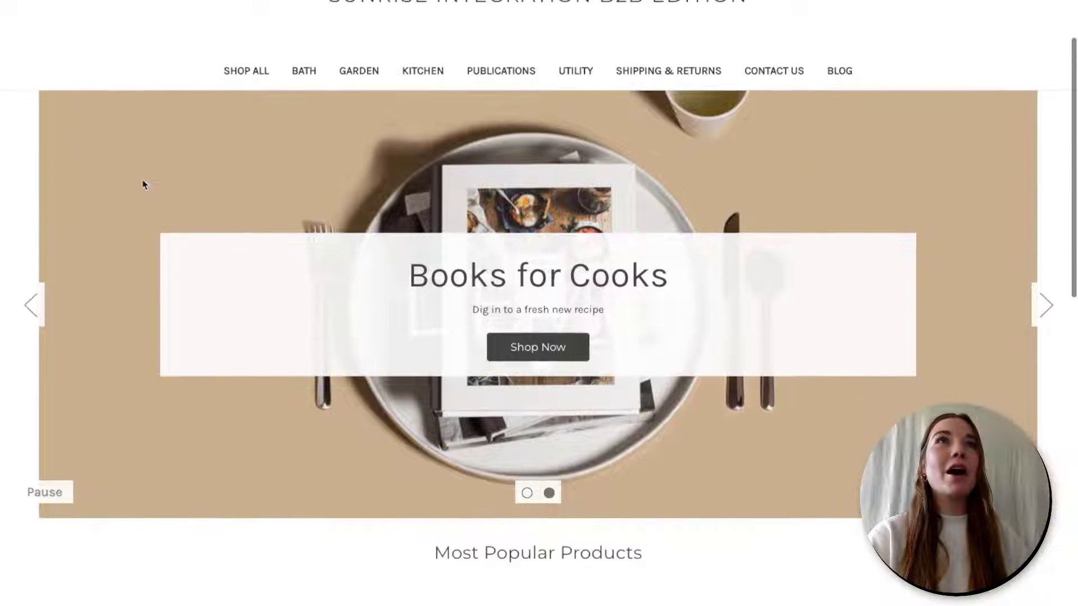
pyautogui.scroll(-3, 144, 185)
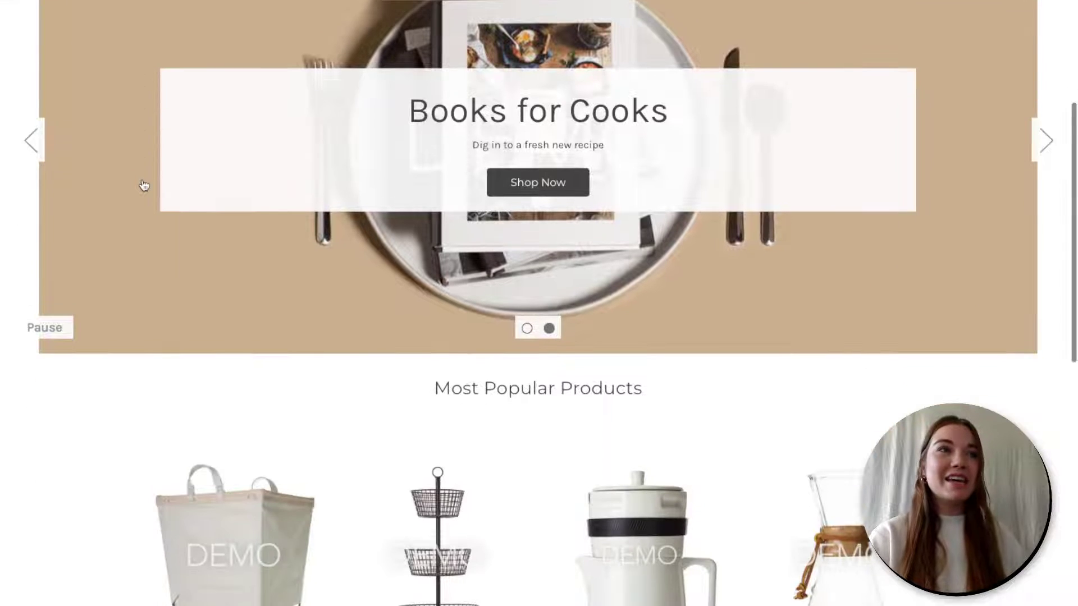
pyautogui.scroll(-2, 143, 185)
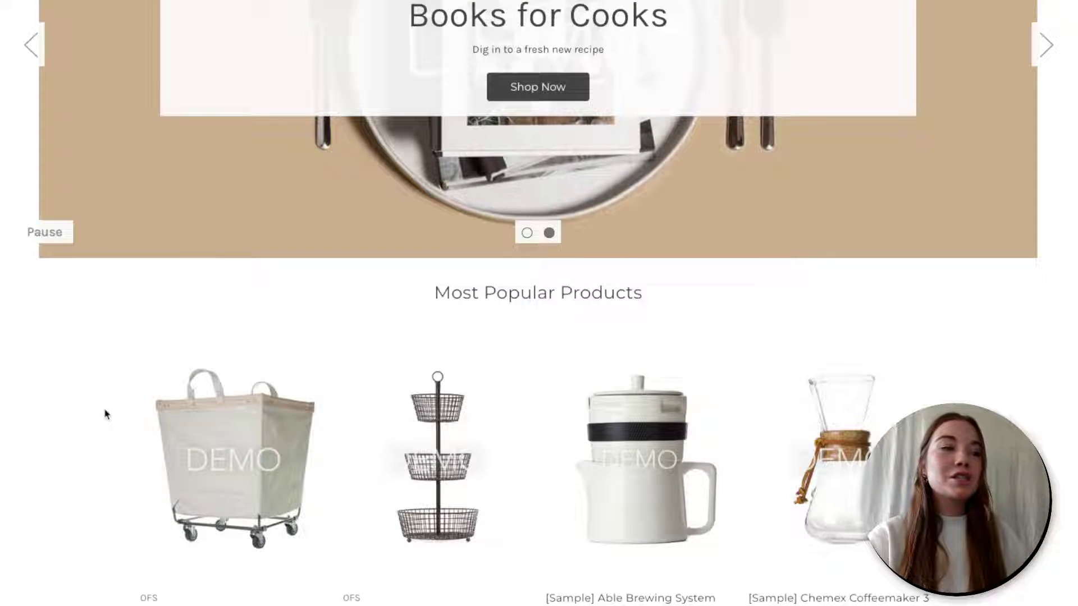
pyautogui.scroll(-2, 105, 414)
pyautogui.scroll(-2, 105, 414)
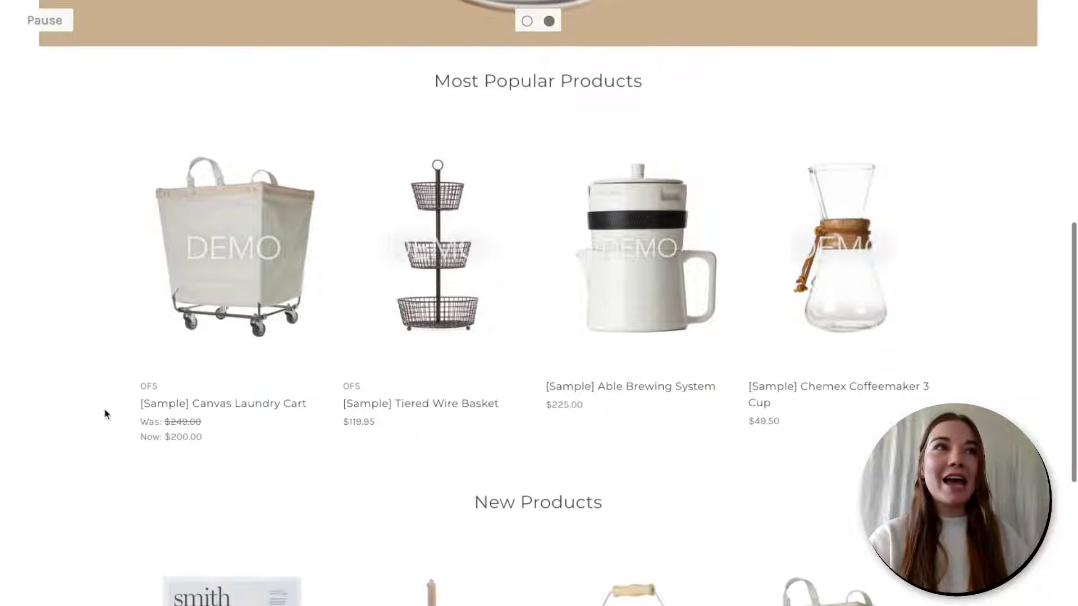
pyautogui.scroll(-1, 105, 414)
pyautogui.scroll(-2, 105, 414)
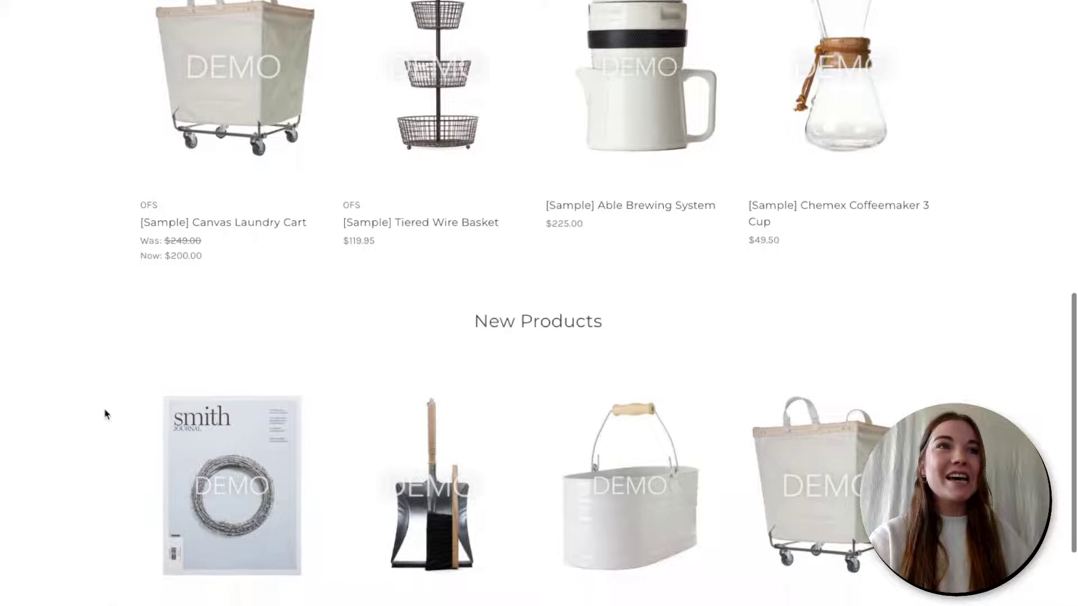
pyautogui.scroll(-2, 105, 414)
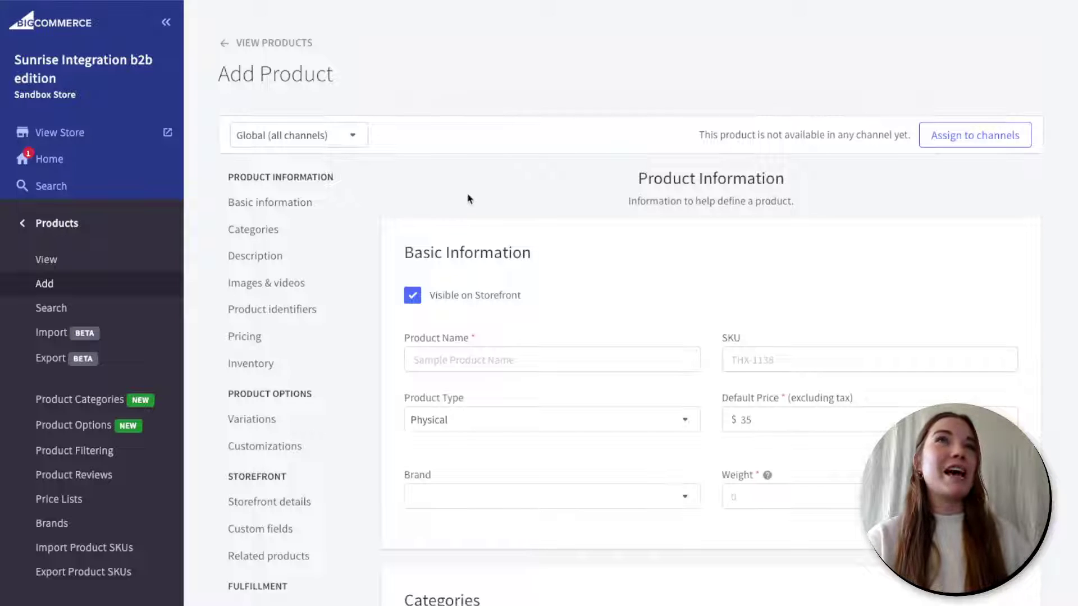
# - Name the product 'Bar of Soap' with SKU 'ABC-123'
pyautogui.scroll(-1, 469, 198)
pyautogui.click(505, 314)
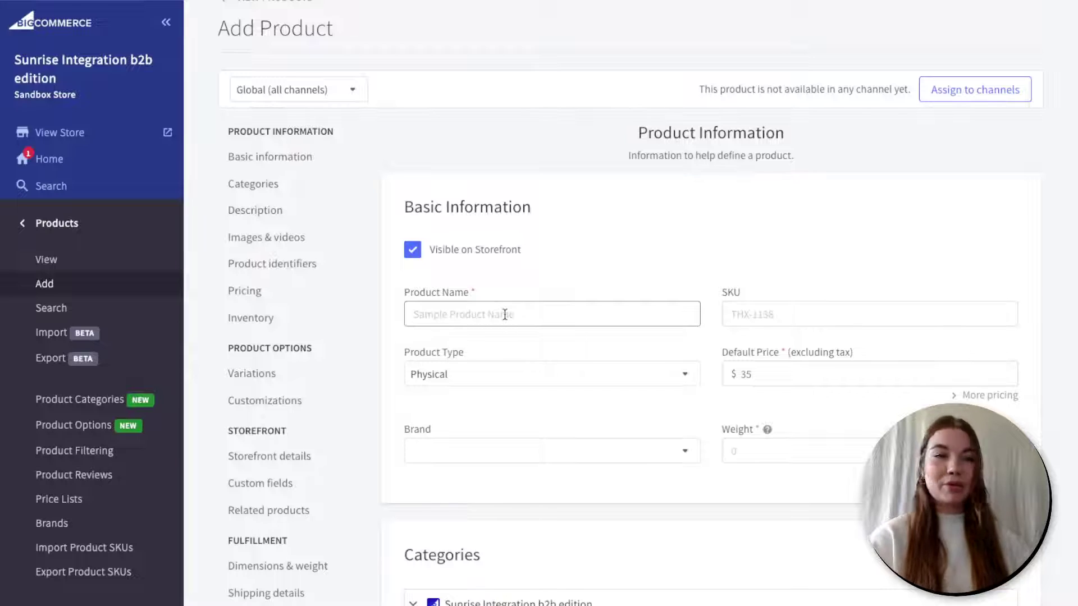
pyautogui.write('Bar of Soap')
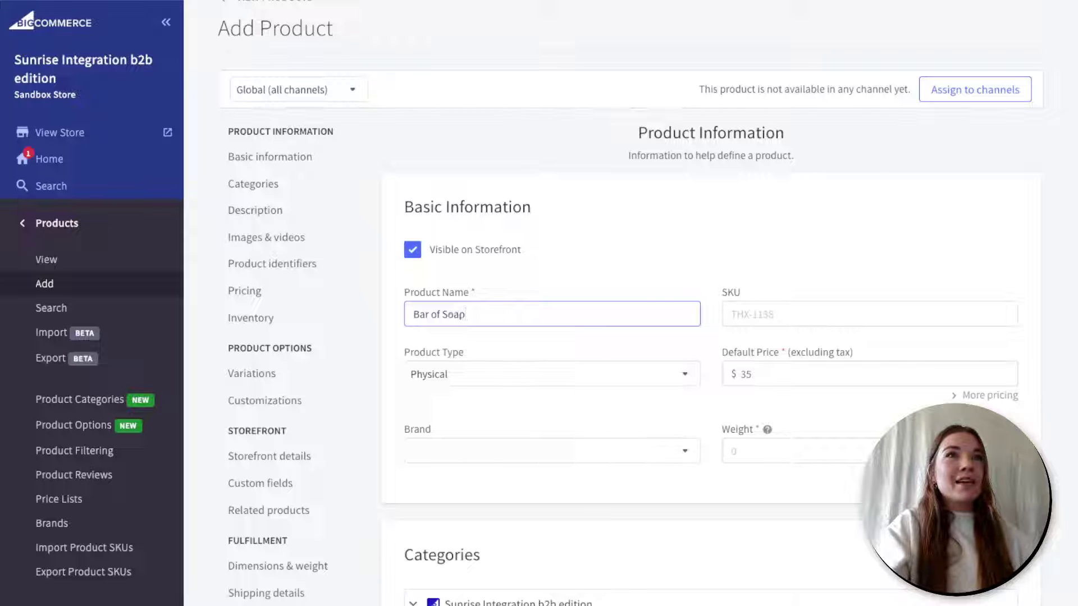
pyautogui.click(731, 314)
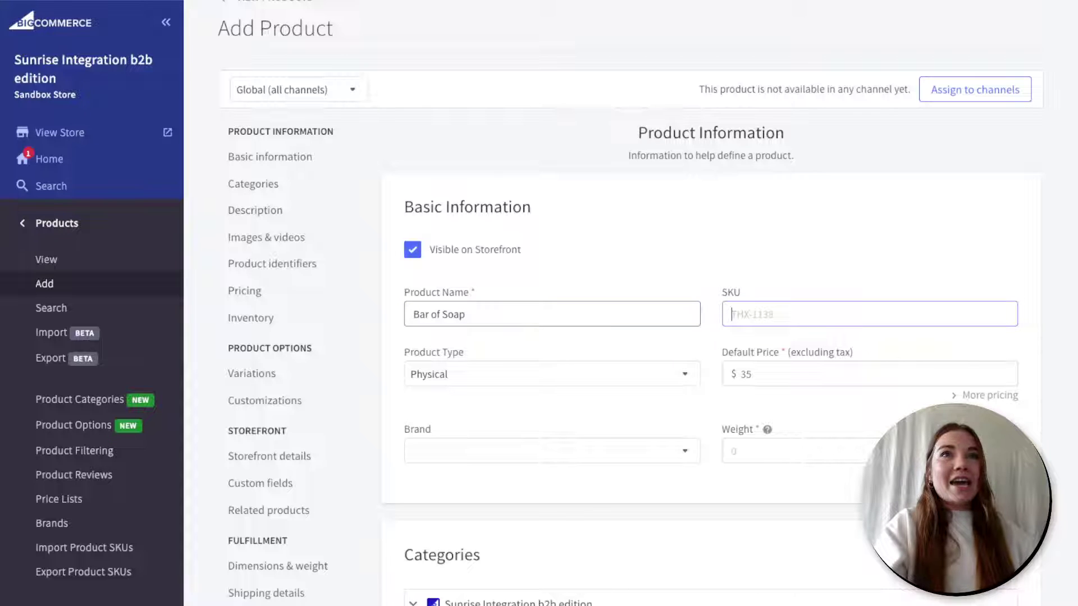
pyautogui.write('ABC')
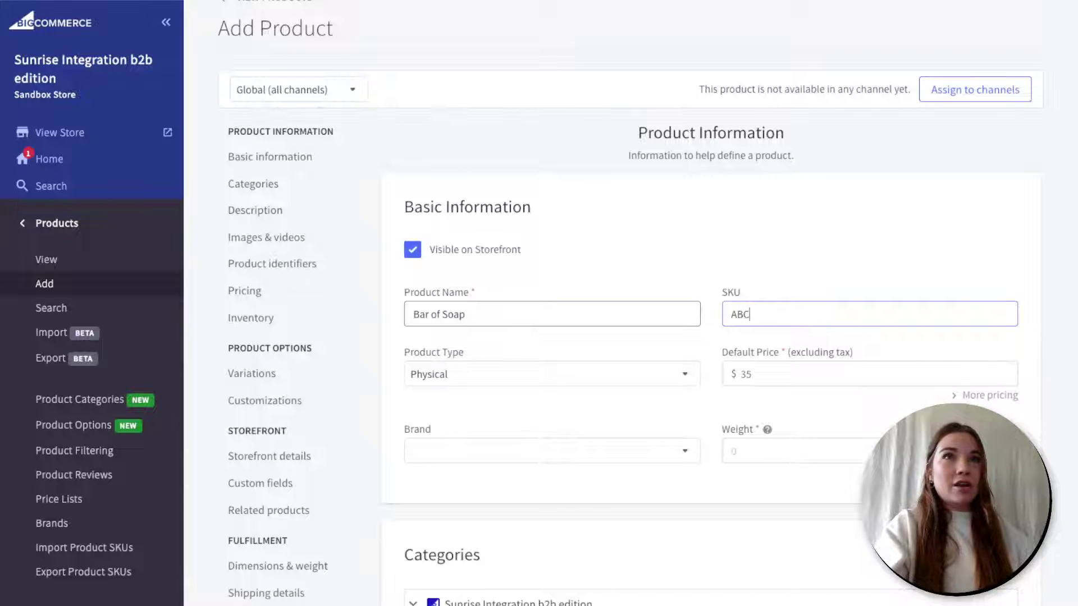
pyautogui.write('-123')
# - Keep the product type Physical and set the default price to 5.00
pyautogui.press('Tab')
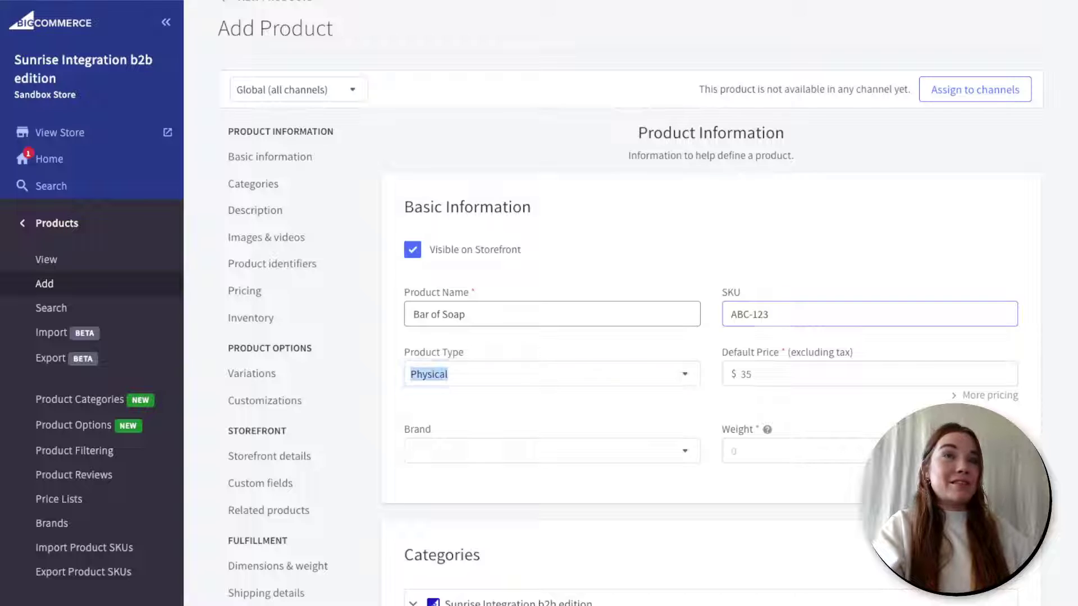
pyautogui.click(687, 377)
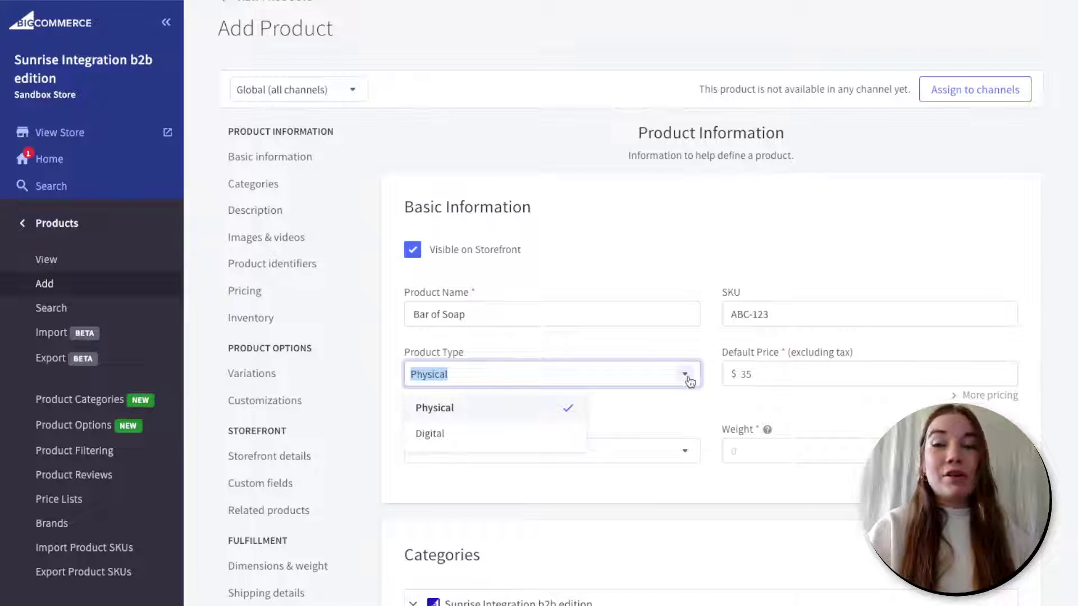
pyautogui.click(687, 379)
pyautogui.click(792, 375)
pyautogui.write('5.00')
# - Leave the brand empty and set the weight to 0.5 ounces
pyautogui.click(648, 461)
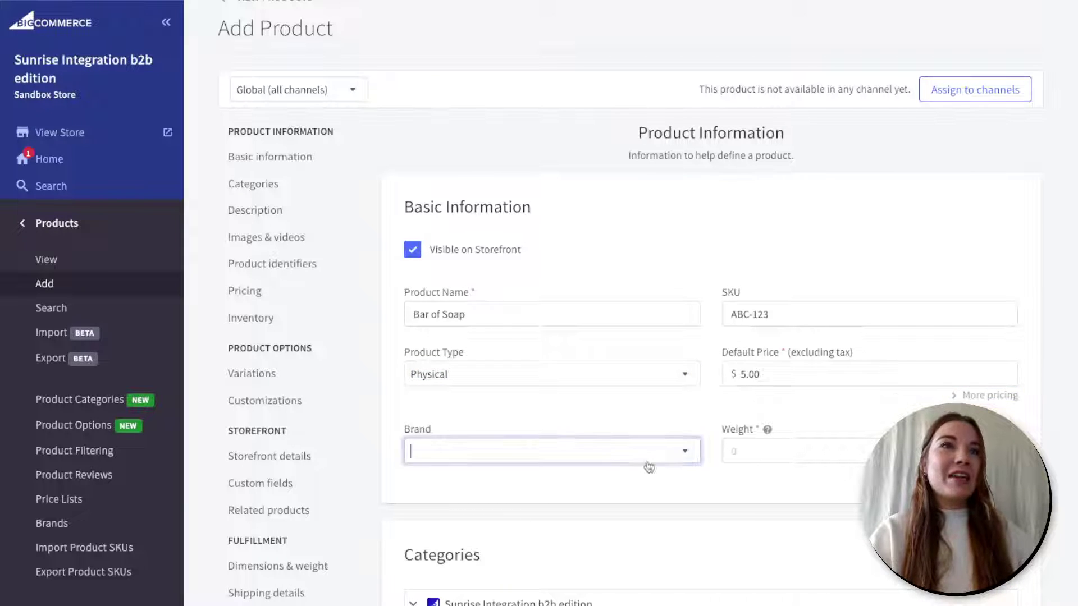
pyautogui.click(686, 451)
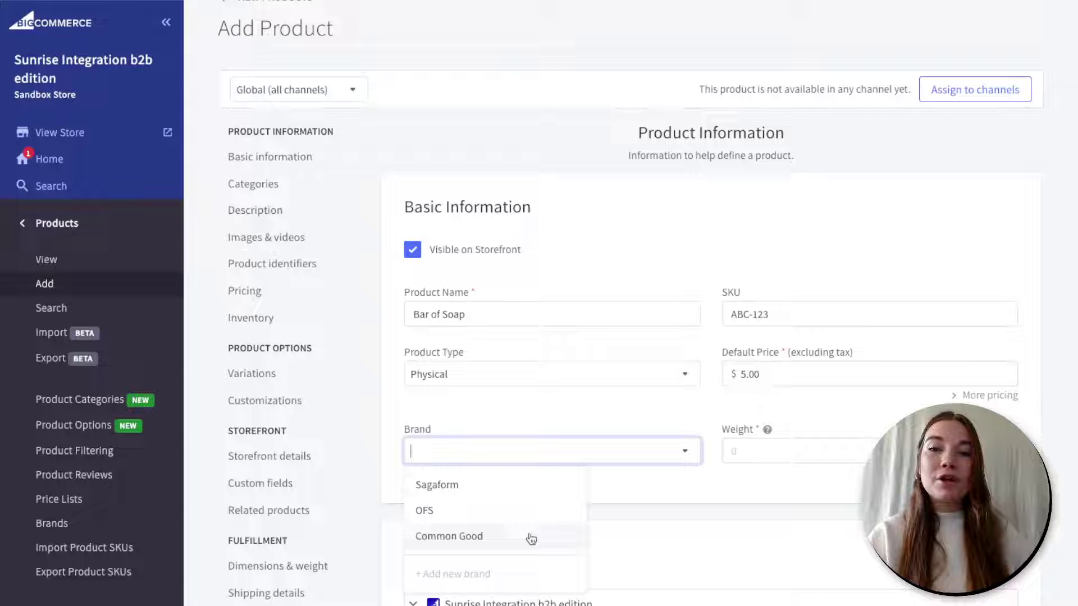
pyautogui.click(685, 450)
pyautogui.click(792, 446)
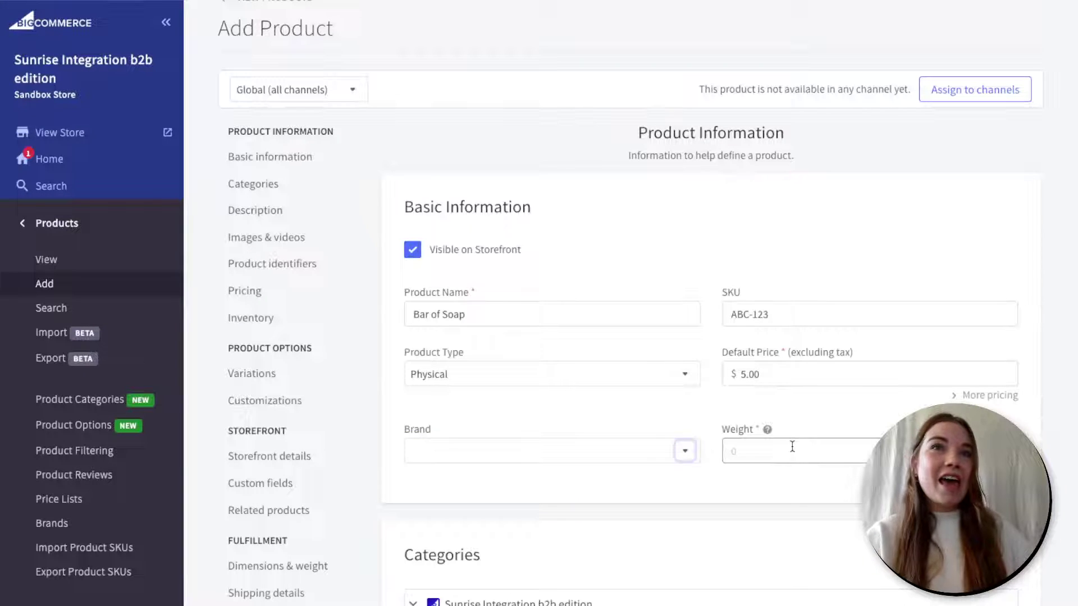
pyautogui.moveTo(768, 430)
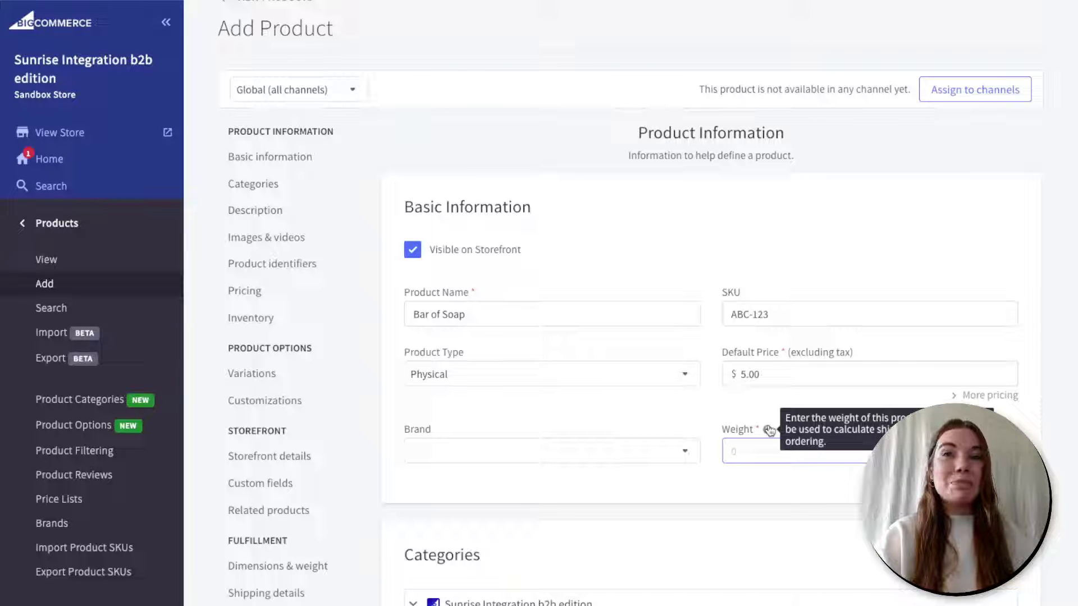
pyautogui.write('.5')
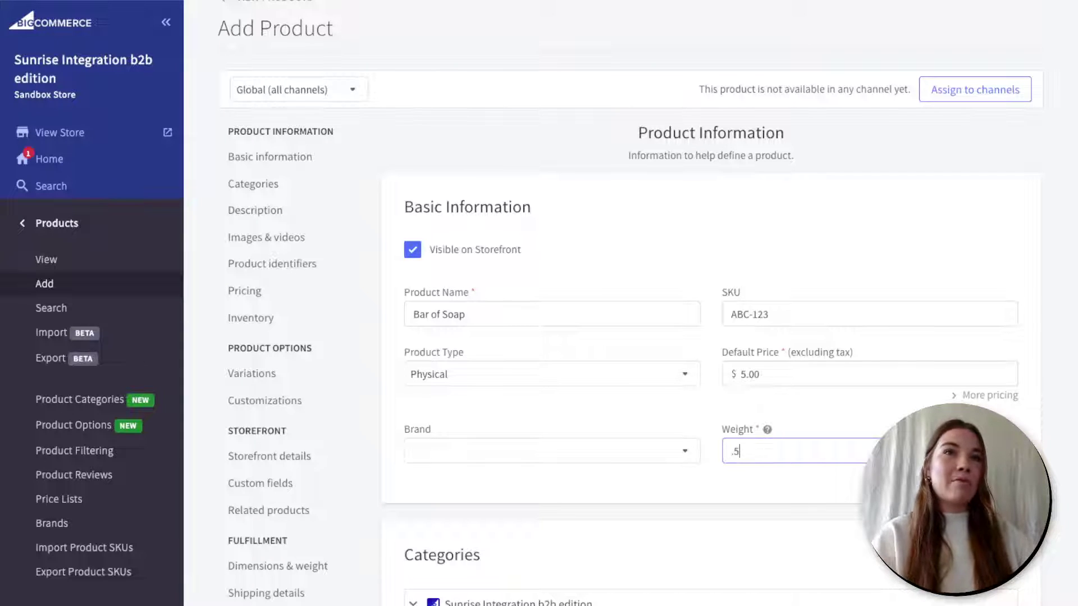
pyautogui.click(826, 409)
# - Tick the Bath and Shop All category checkboxes for Bar of Soap
pyautogui.scroll(-2, 826, 408)
pyautogui.scroll(-3, 827, 409)
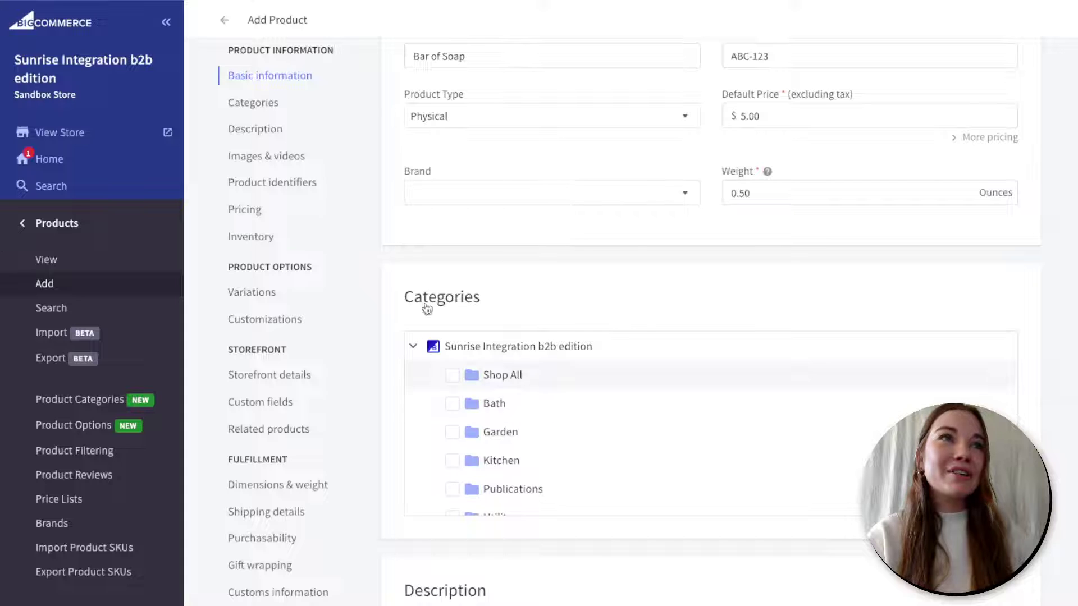
pyautogui.scroll(-1, 512, 441)
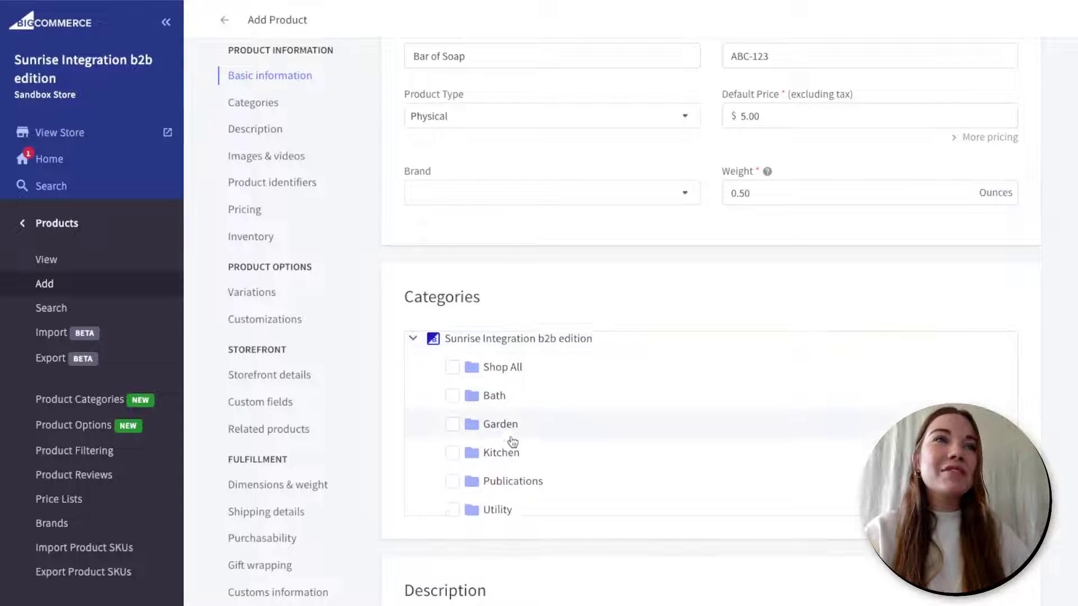
pyautogui.scroll(-1, 512, 442)
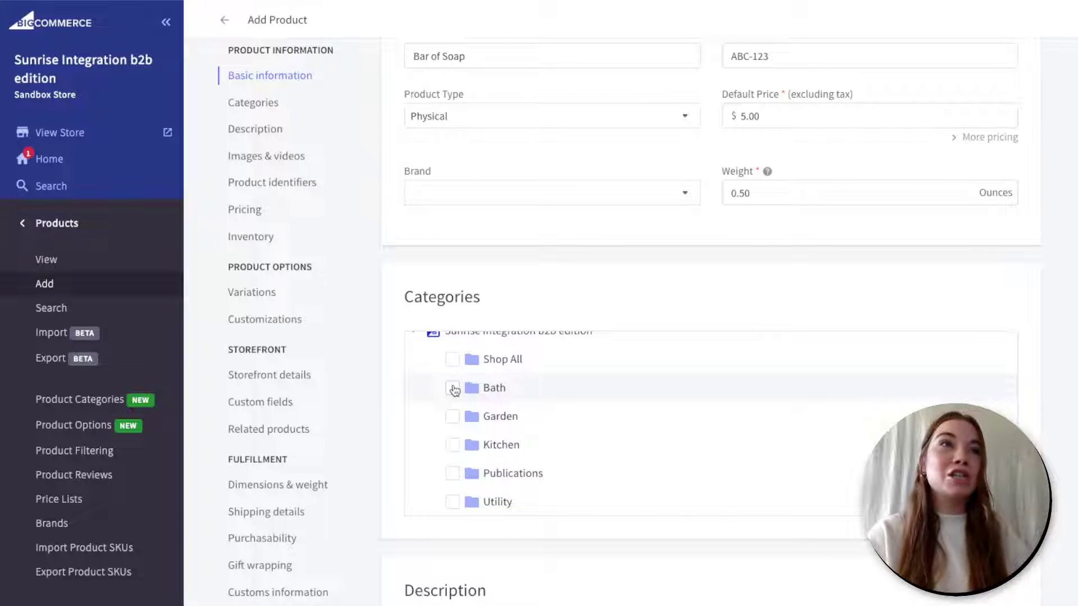
pyautogui.click(452, 389)
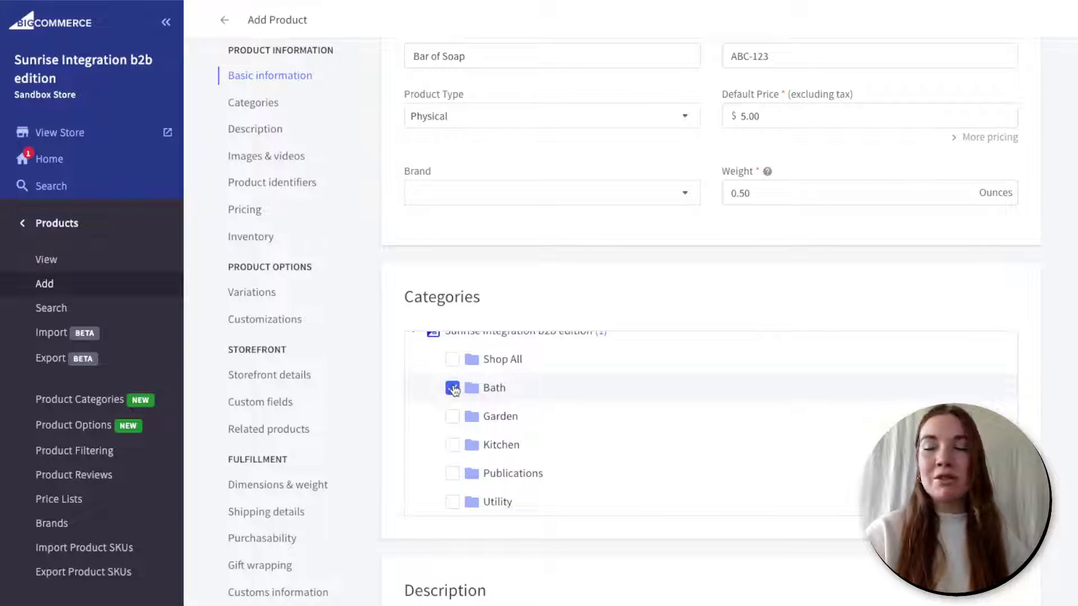
pyautogui.click(453, 360)
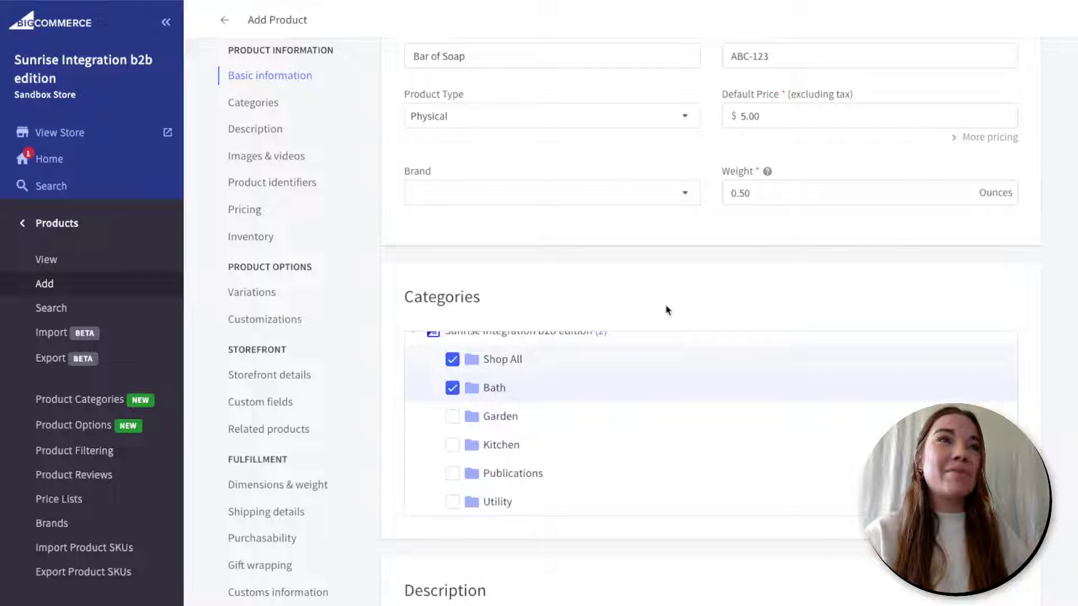
pyautogui.scroll(-4, 668, 310)
pyautogui.scroll(-2, 668, 311)
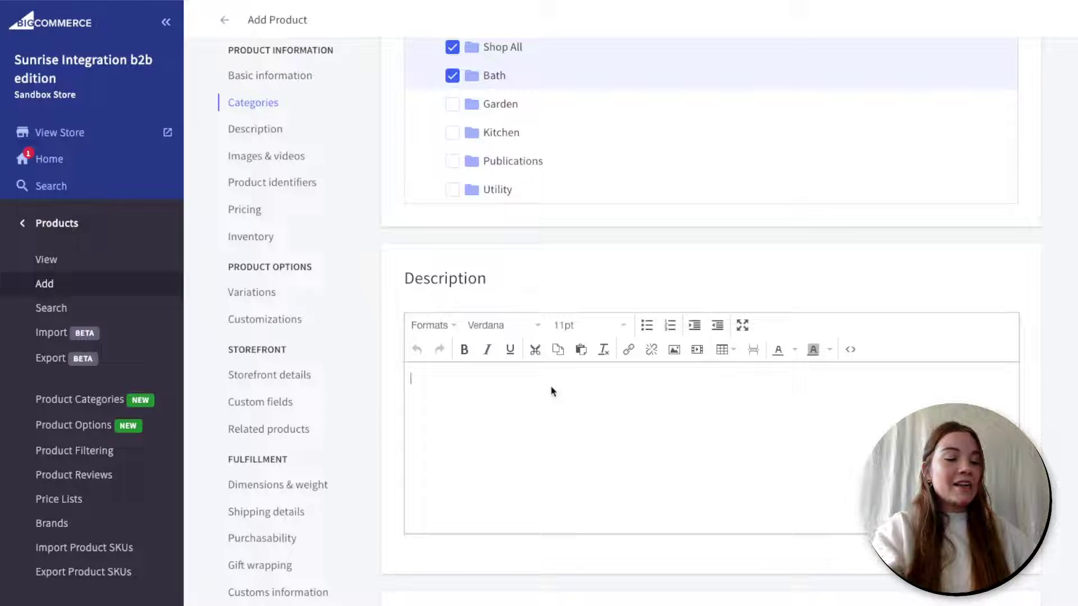
# - Enter the description 'A delicious scented bar of soap.' and scroll down to Images & Videos
pyautogui.write('A deli')
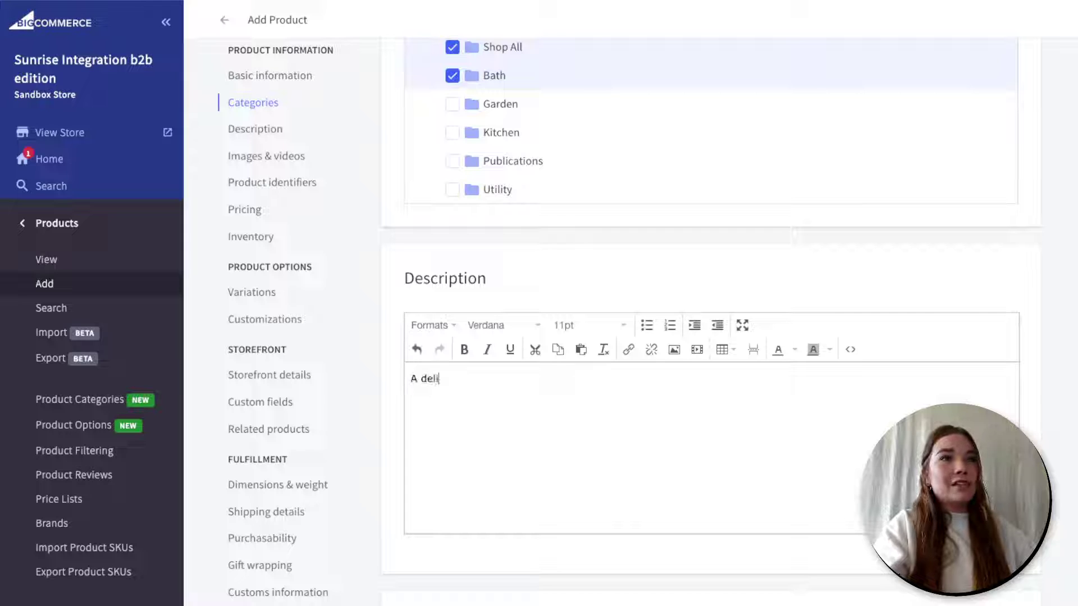
pyautogui.write('cious scente')
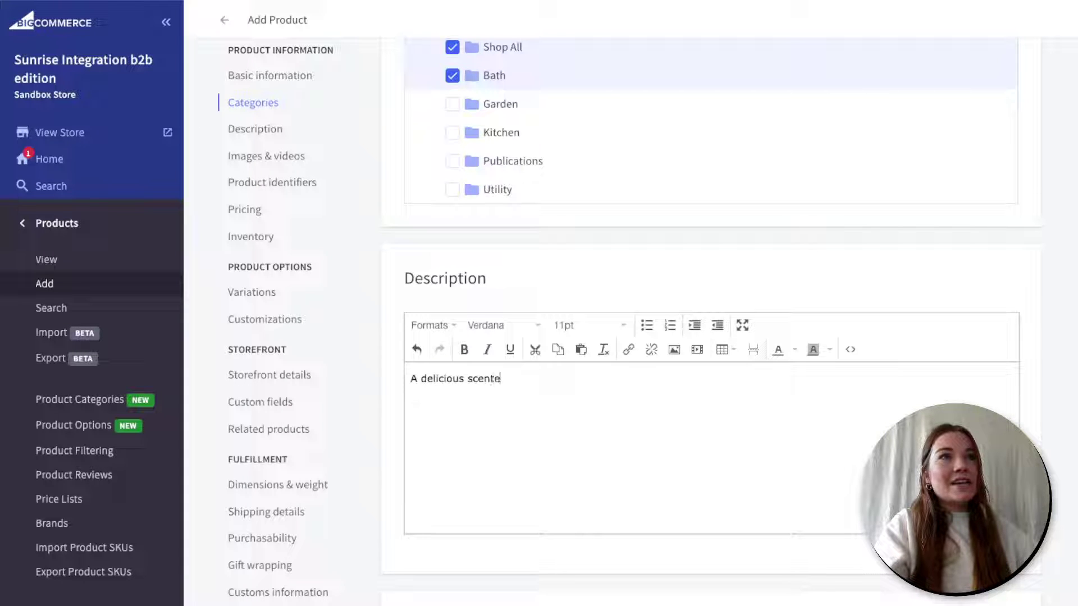
pyautogui.write('d bar of soap.')
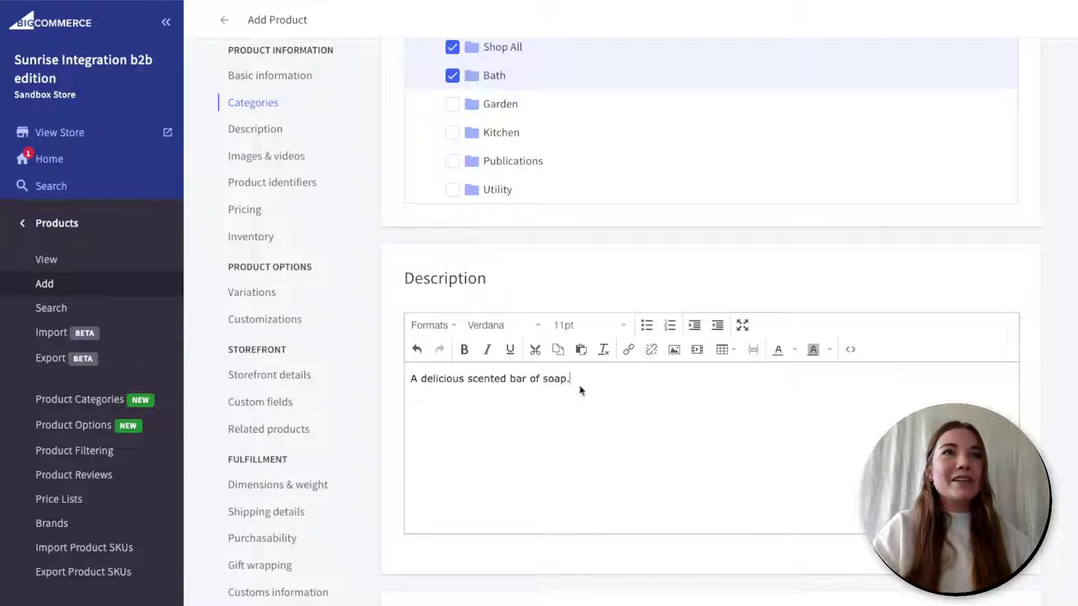
pyautogui.scroll(-1, 660, 404)
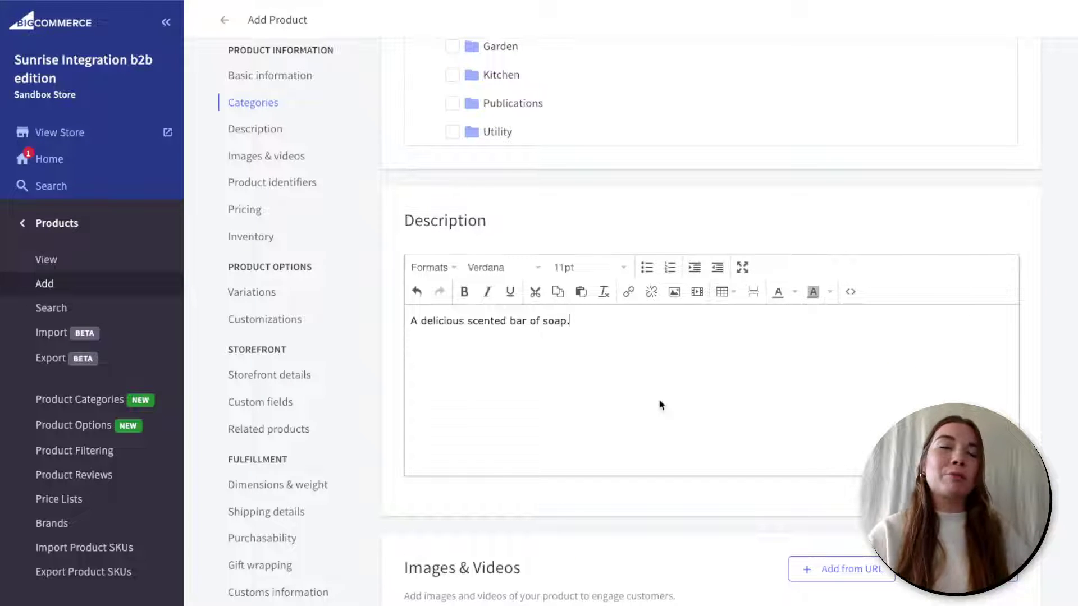
pyautogui.scroll(-1, 659, 404)
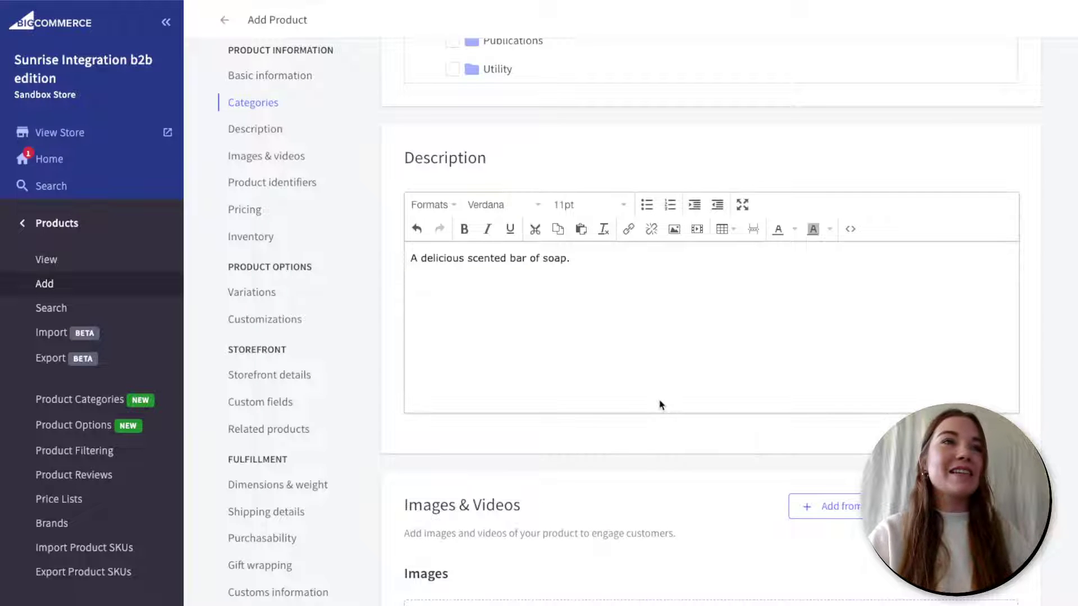
pyautogui.scroll(-4, 660, 404)
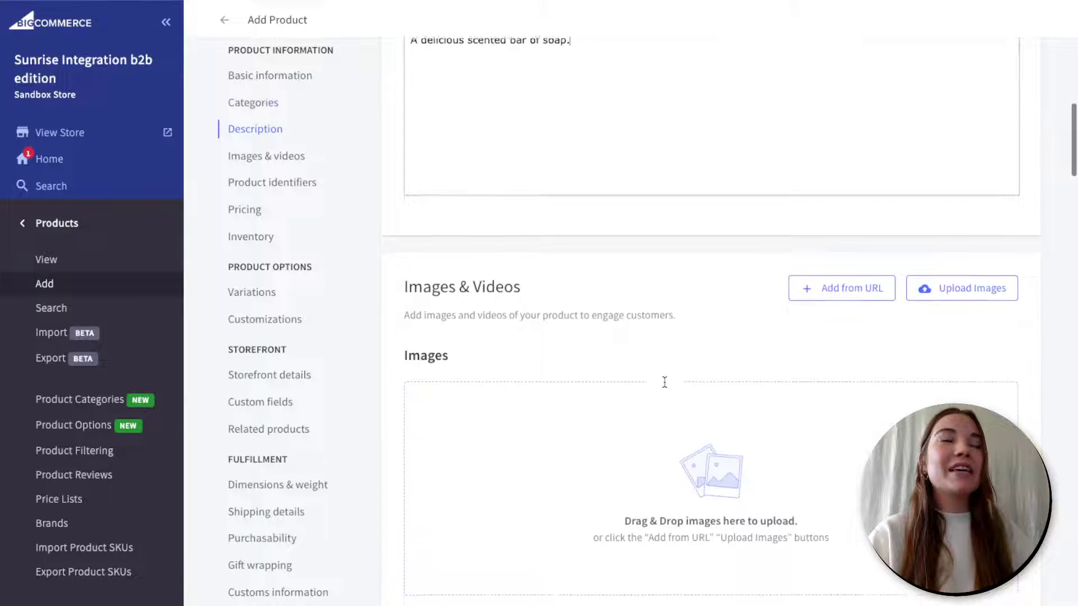
pyautogui.scroll(-1, 665, 382)
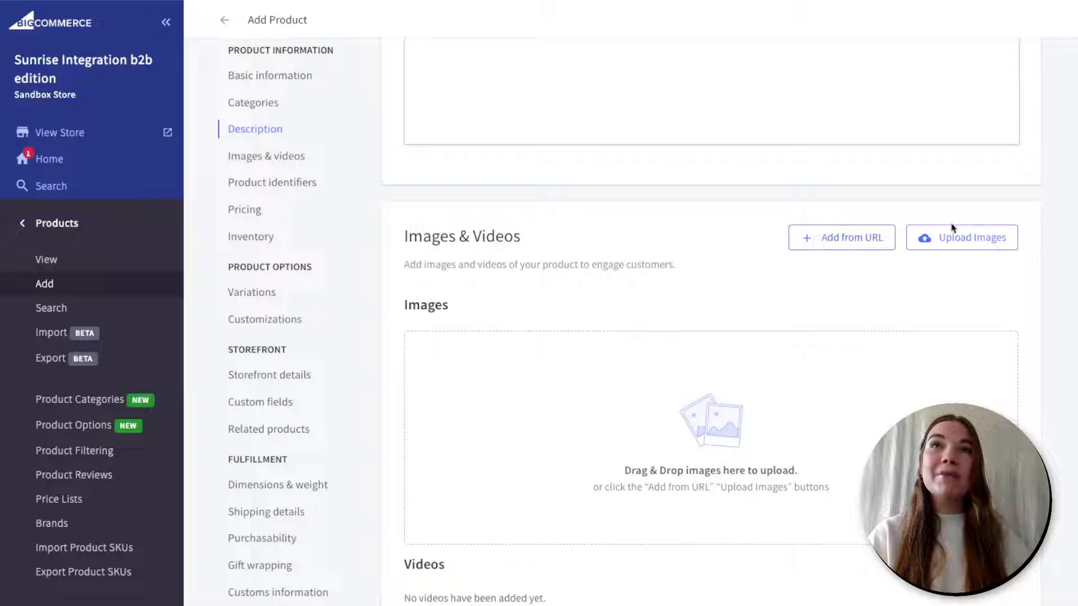
# - Upload the image Bar of Soap.png from Downloads to the product
pyautogui.click(954, 239)
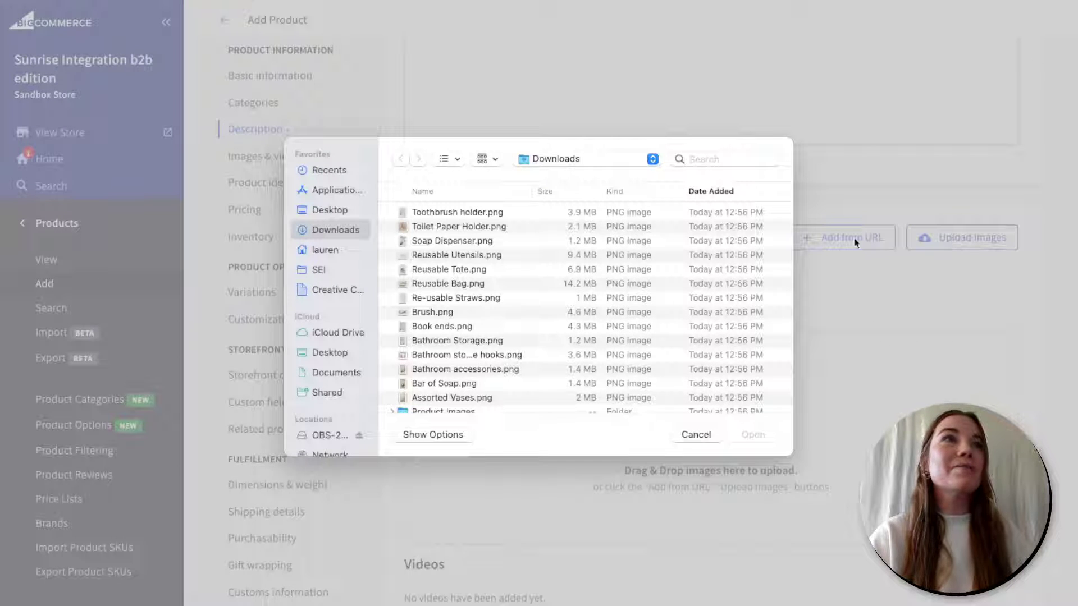
pyautogui.click(436, 386)
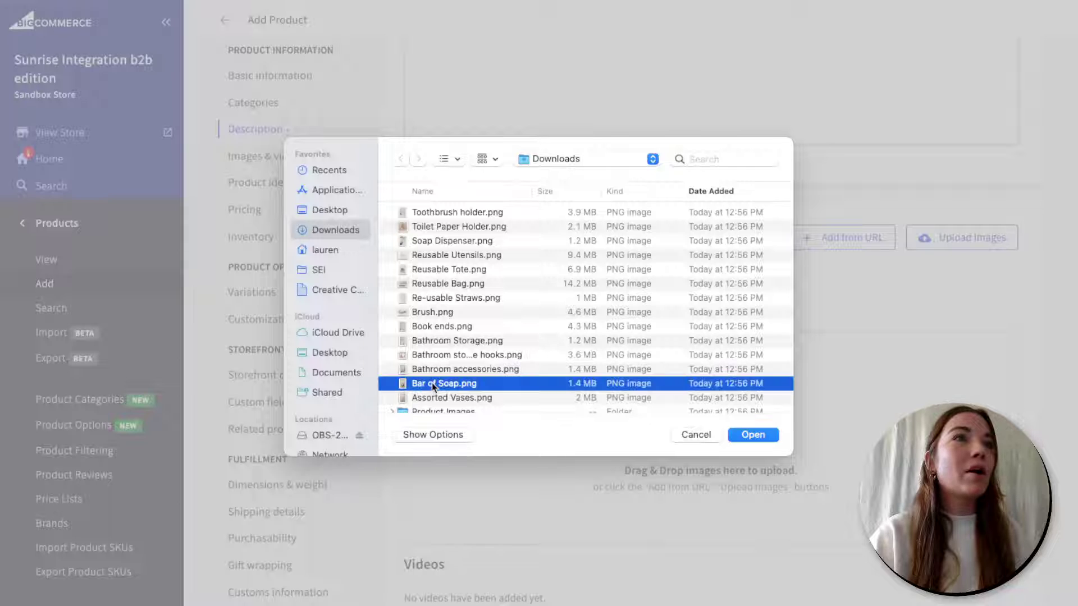
pyautogui.click(763, 438)
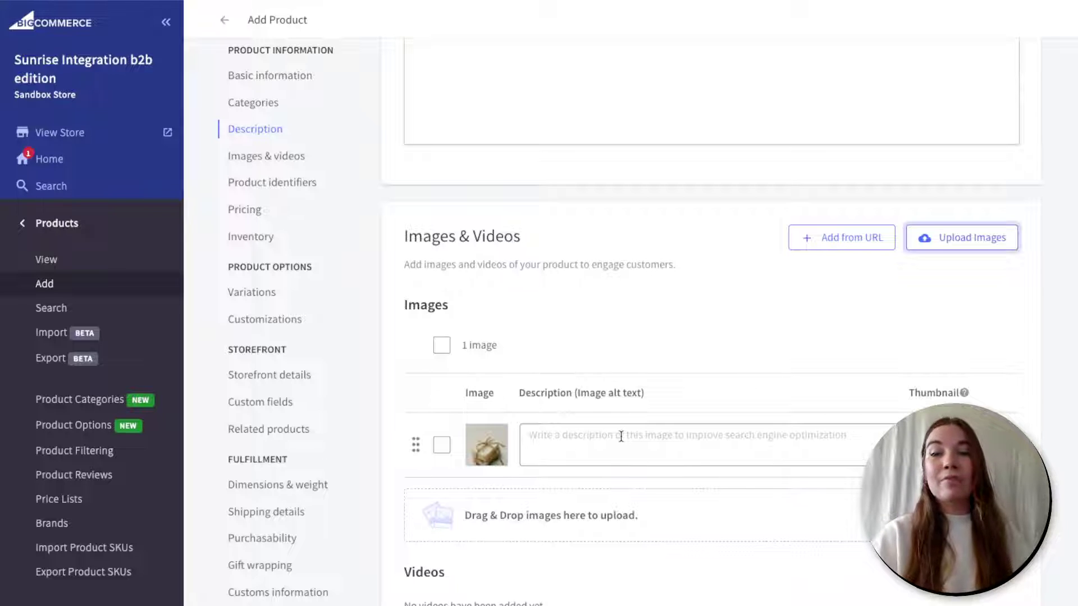
# - Give the uploaded image the alt text 'Bar of soap image'
pyautogui.click(621, 436)
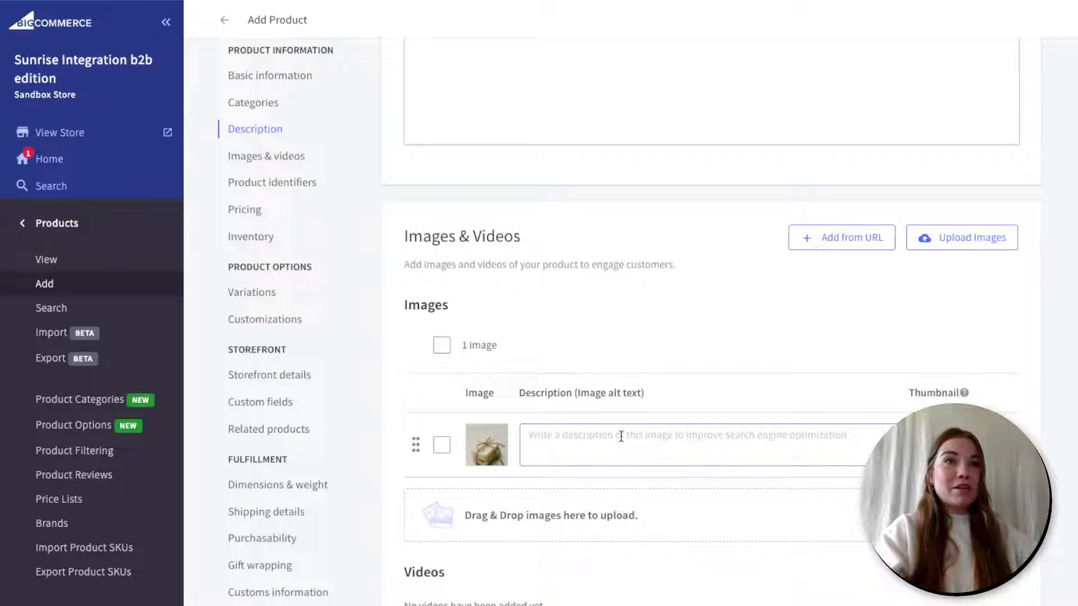
pyautogui.write('Bar oo')
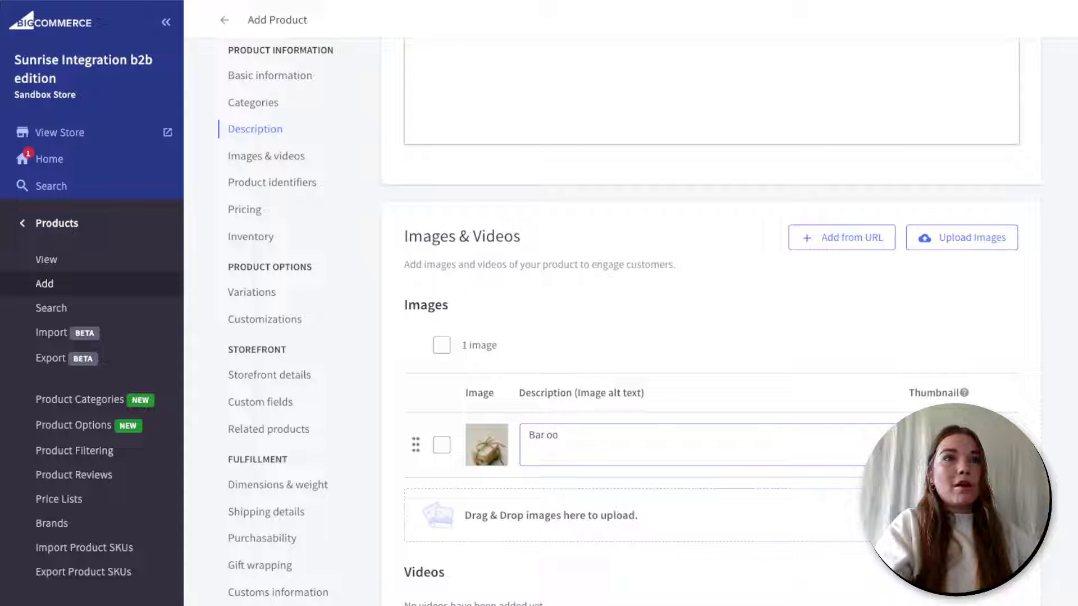
pyautogui.press('BackSpace')
pyautogui.write('f soap image')
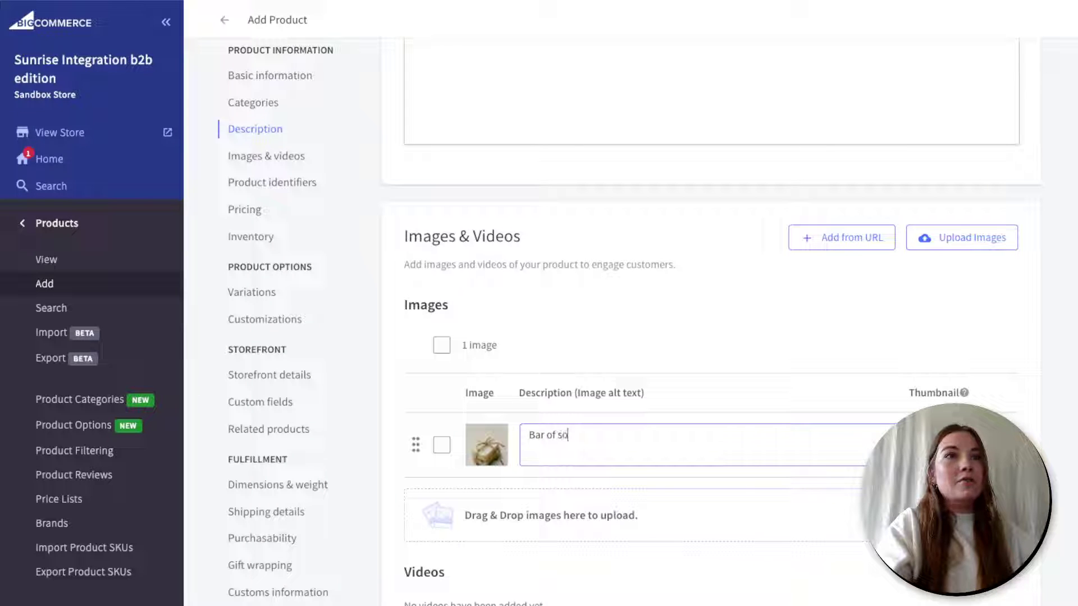
pyautogui.click(753, 392)
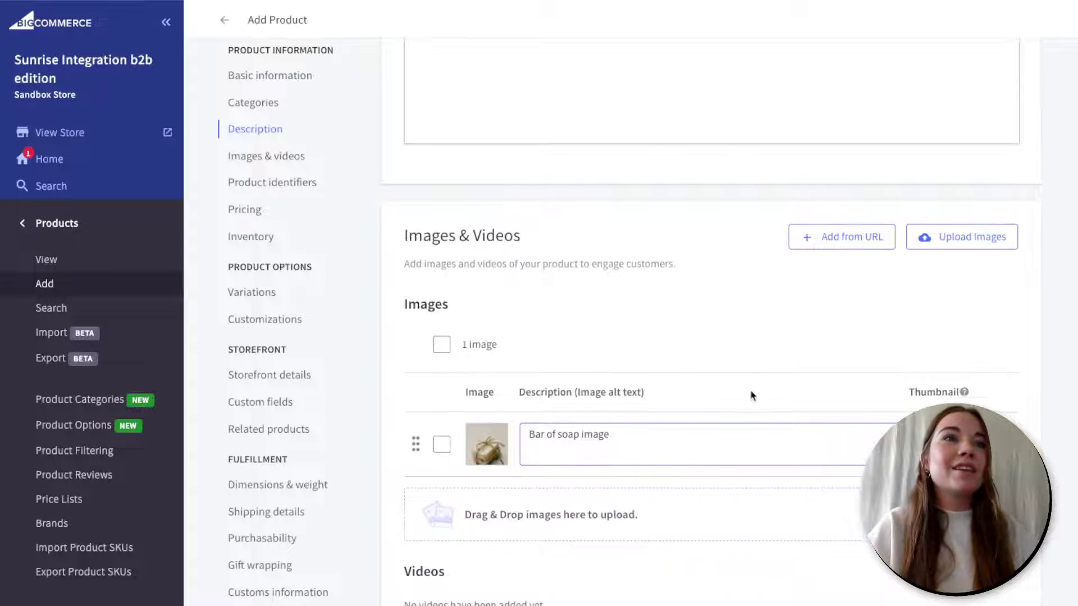
pyautogui.scroll(-2, 752, 392)
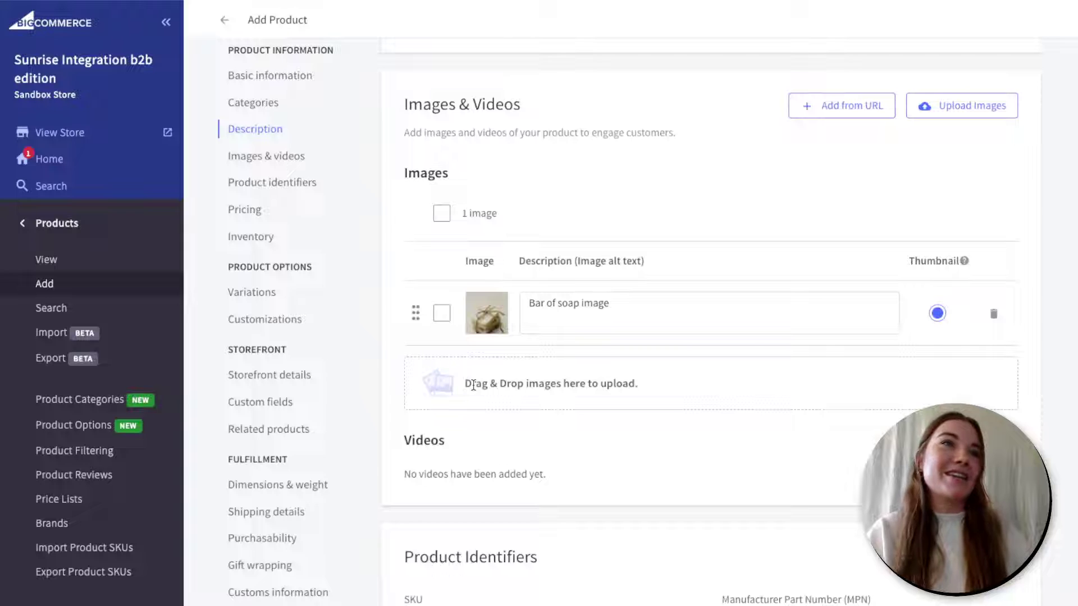
# - Step through the Bin Picking Number, Manufacturer Part Number and GTIN fields, leaving them empty
pyautogui.scroll(-1, 474, 385)
pyautogui.scroll(-3, 473, 389)
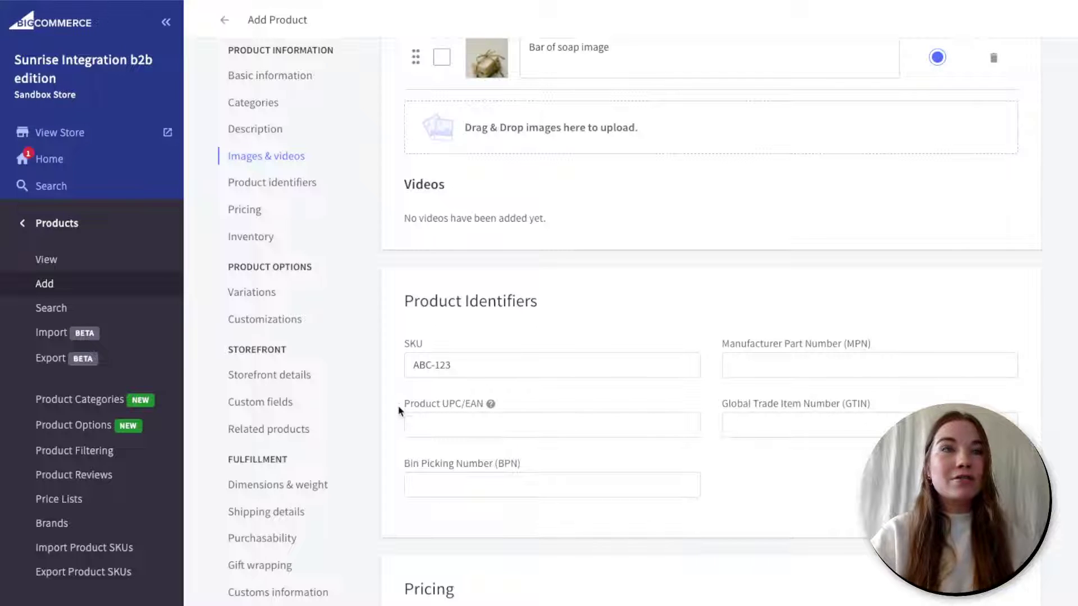
pyautogui.click(421, 489)
pyautogui.click(822, 367)
pyautogui.click(809, 425)
pyautogui.click(797, 500)
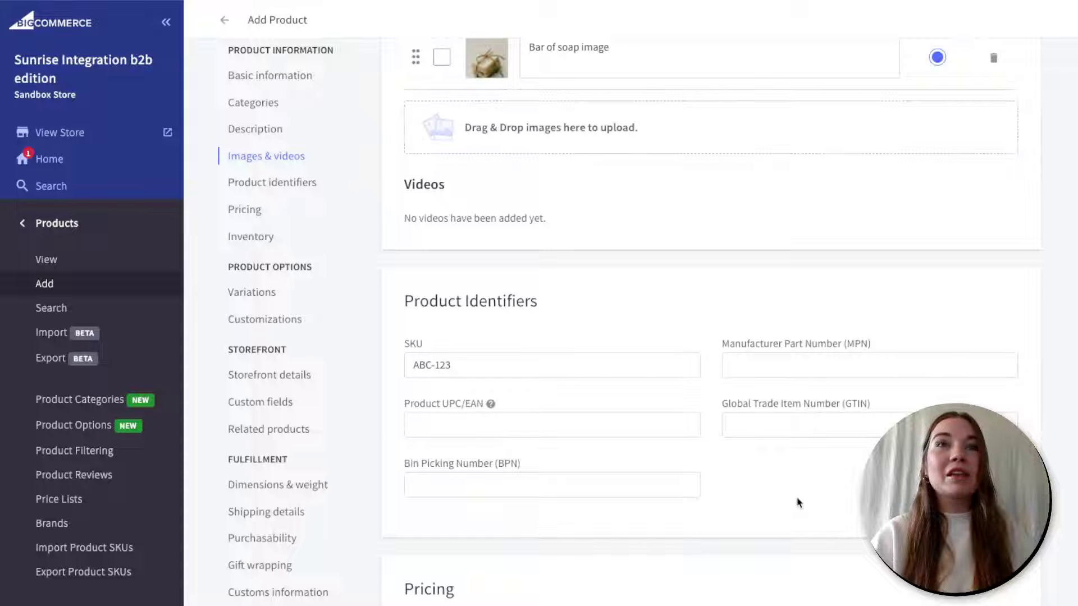
pyautogui.click(529, 488)
pyautogui.click(737, 476)
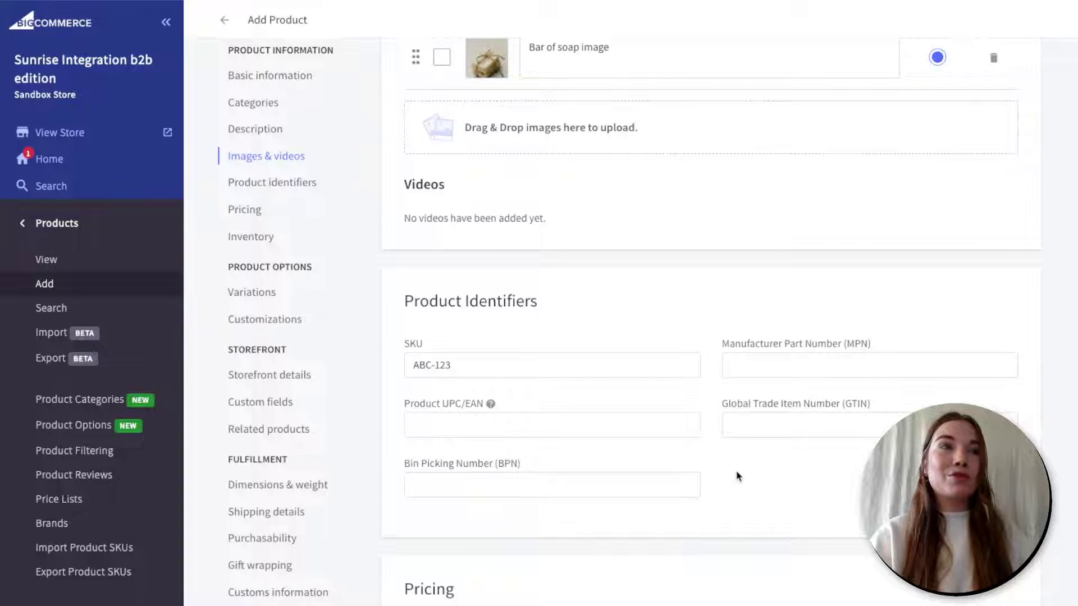
# - Add a bulk pricing tier (minimum quantity 2, 0.00 % discount) under Advanced Pricing, then hide it
pyautogui.scroll(-3, 737, 476)
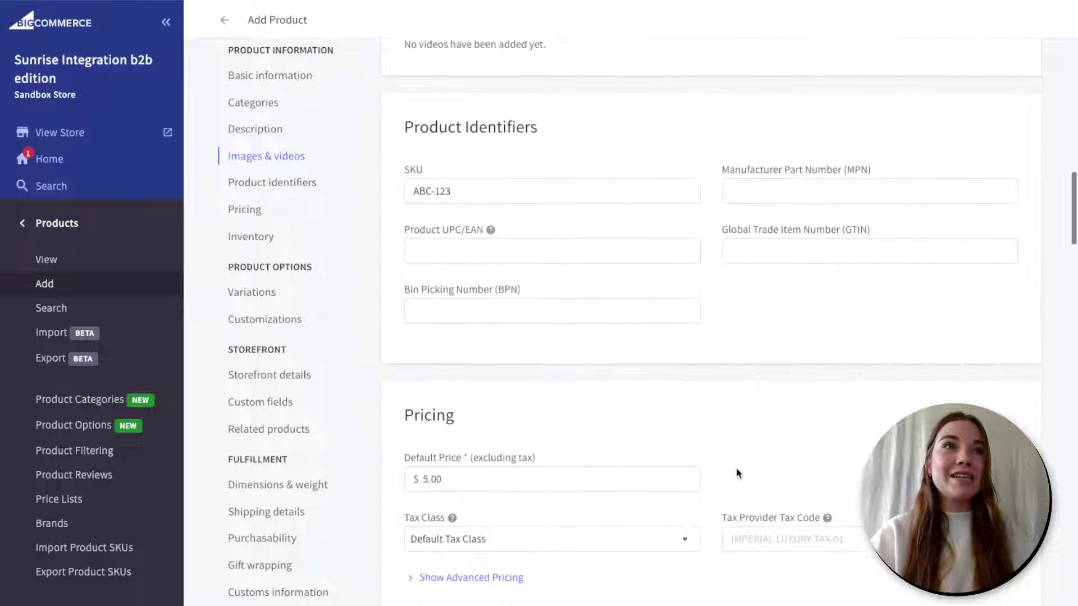
pyautogui.scroll(-1, 737, 473)
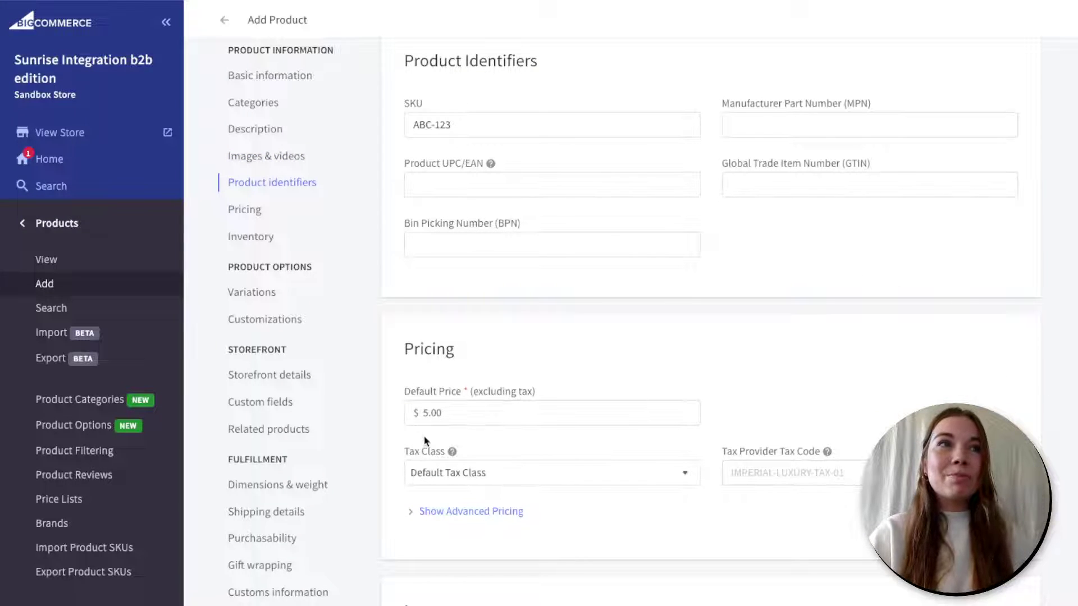
pyautogui.scroll(-1, 425, 440)
pyautogui.moveTo(454, 436)
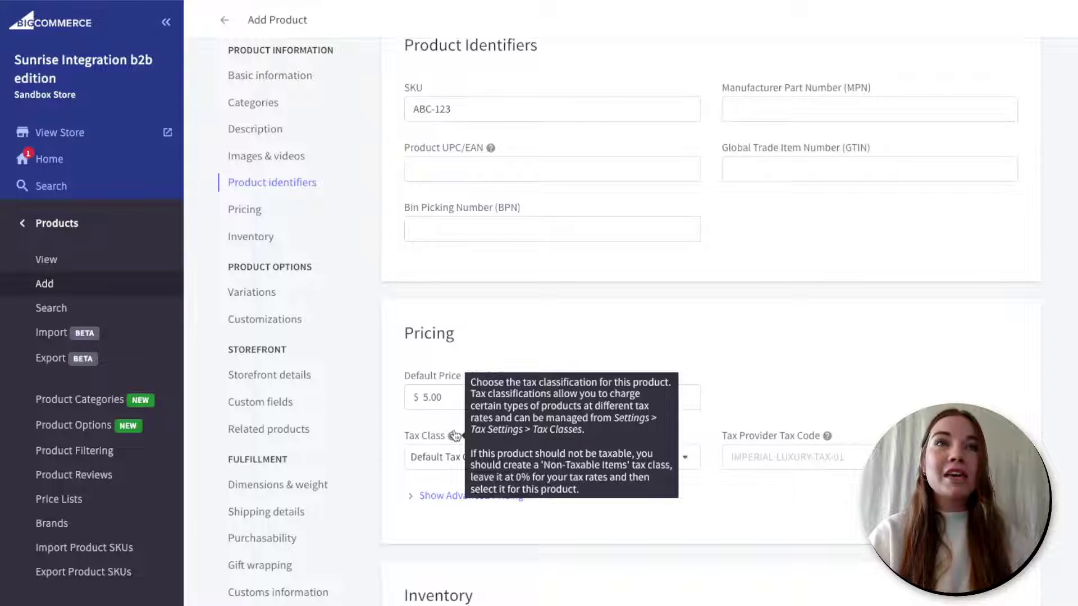
pyautogui.moveTo(828, 435)
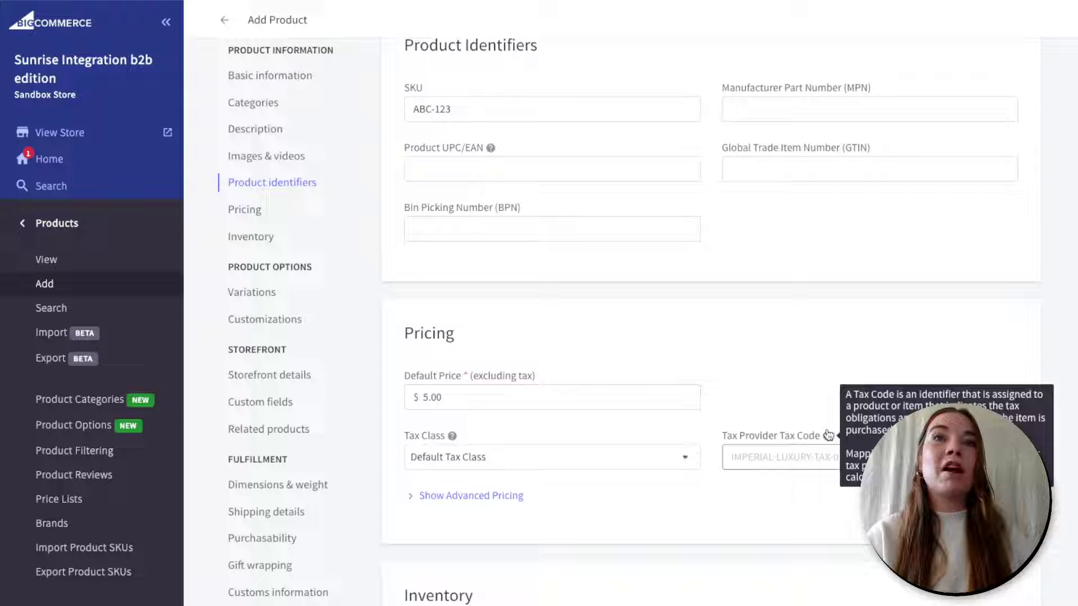
pyautogui.scroll(-1, 710, 437)
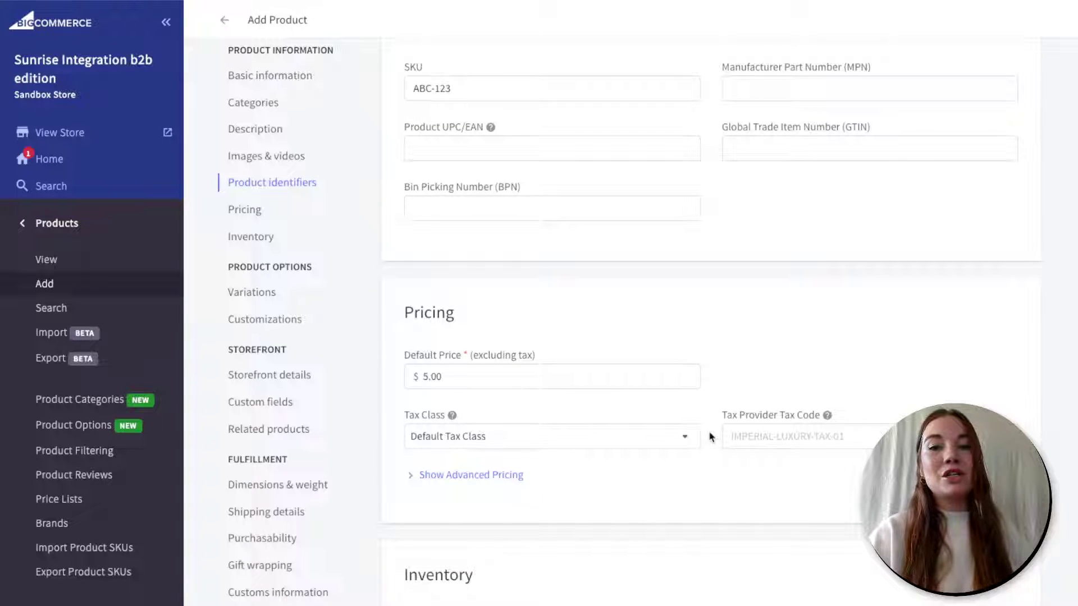
pyautogui.scroll(-2, 710, 437)
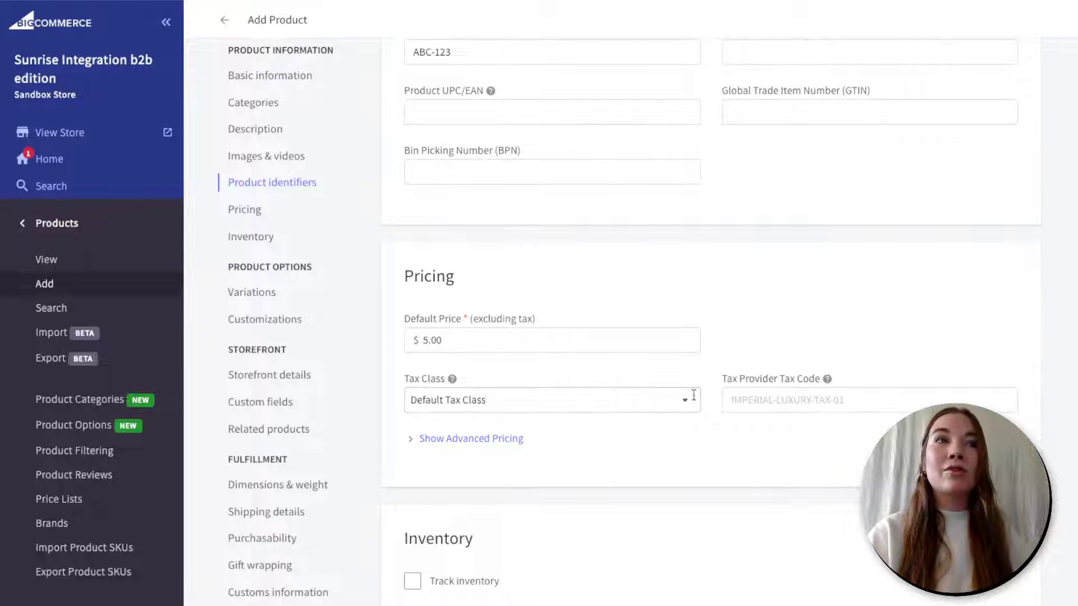
pyautogui.click(465, 439)
pyautogui.scroll(-2, 639, 435)
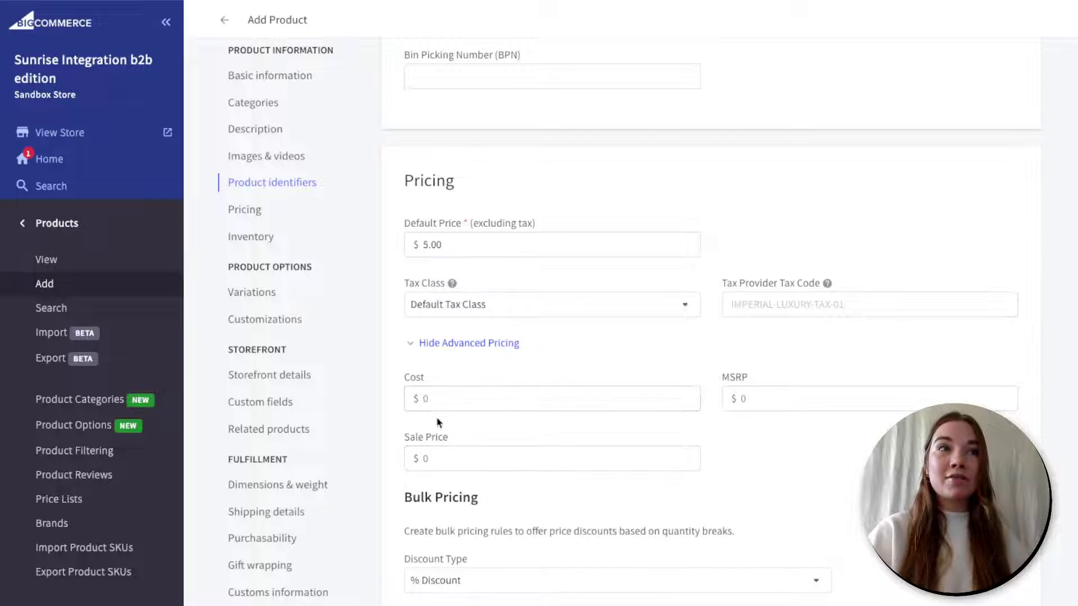
pyautogui.scroll(-1, 448, 448)
pyautogui.scroll(-1, 449, 448)
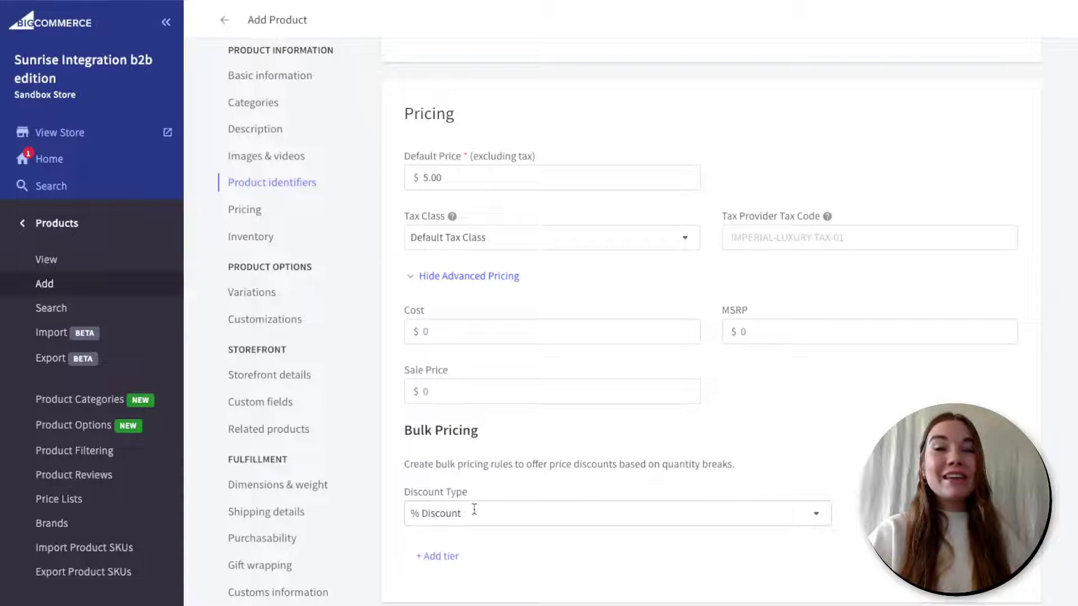
pyautogui.click(430, 559)
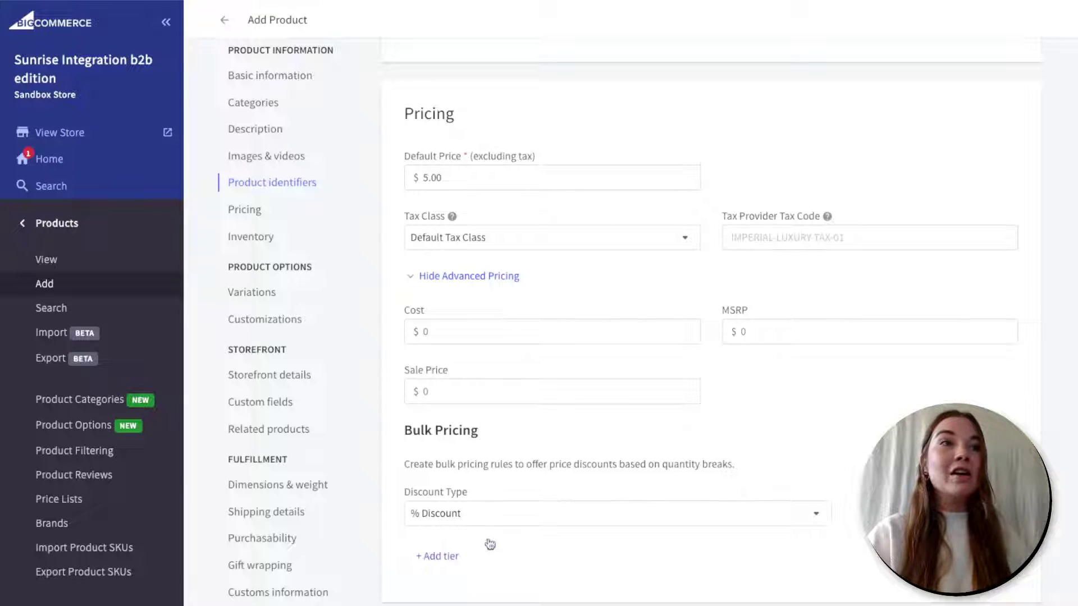
pyautogui.scroll(-1, 488, 543)
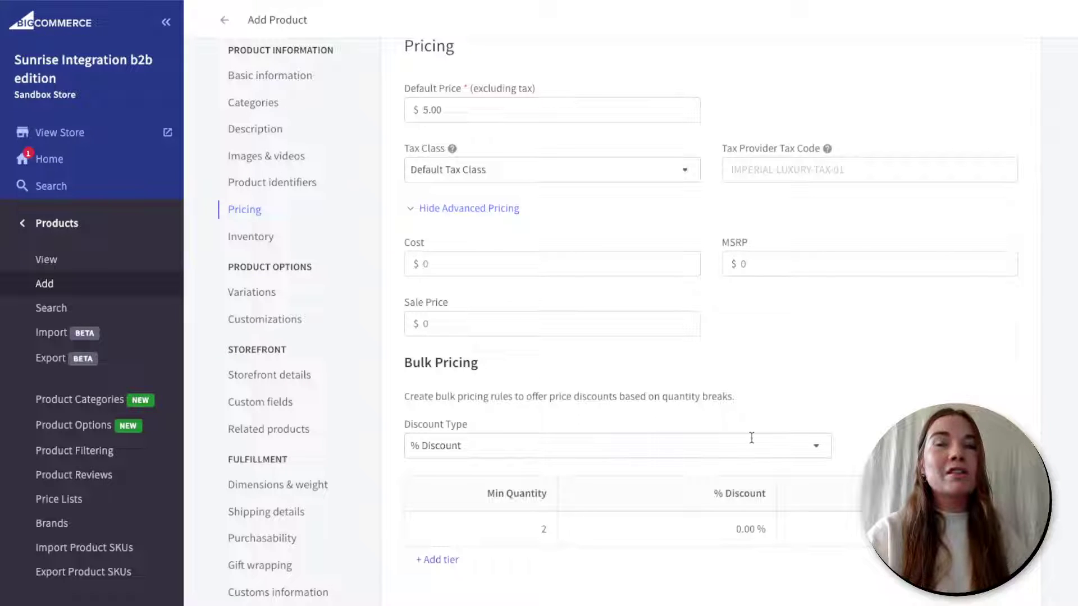
pyautogui.click(410, 210)
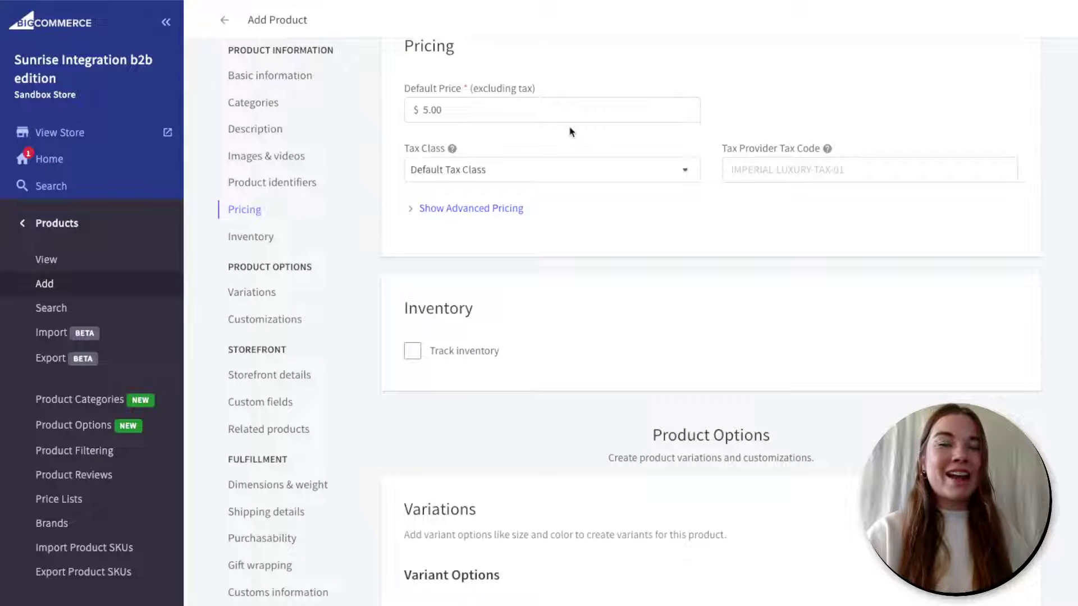
# - Turn on product-level inventory tracking with stock 10 and a low-stock level of 2
pyautogui.scroll(-2, 538, 155)
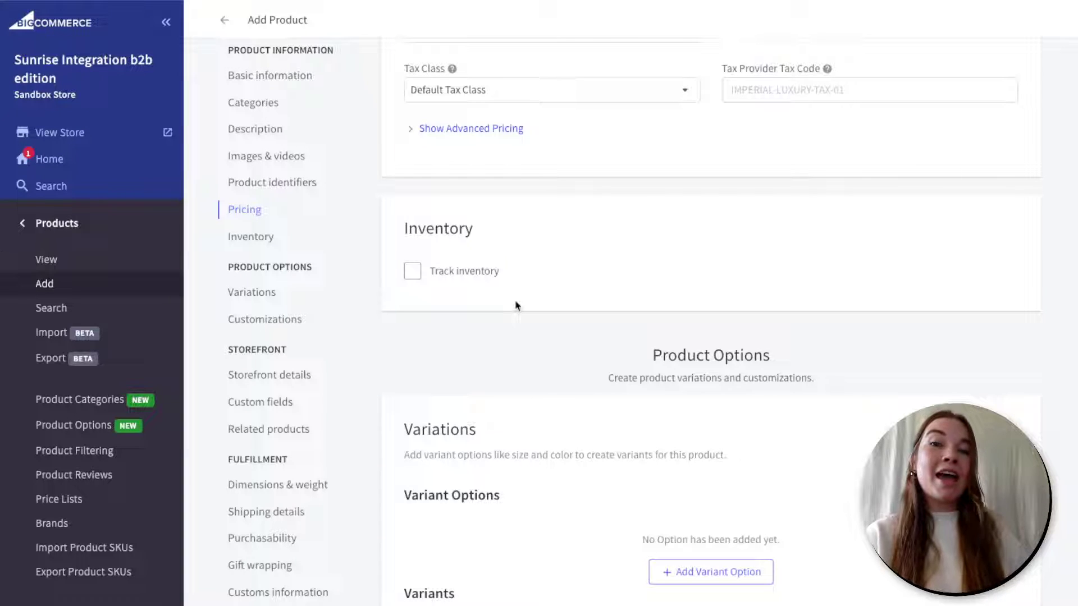
pyautogui.click(416, 271)
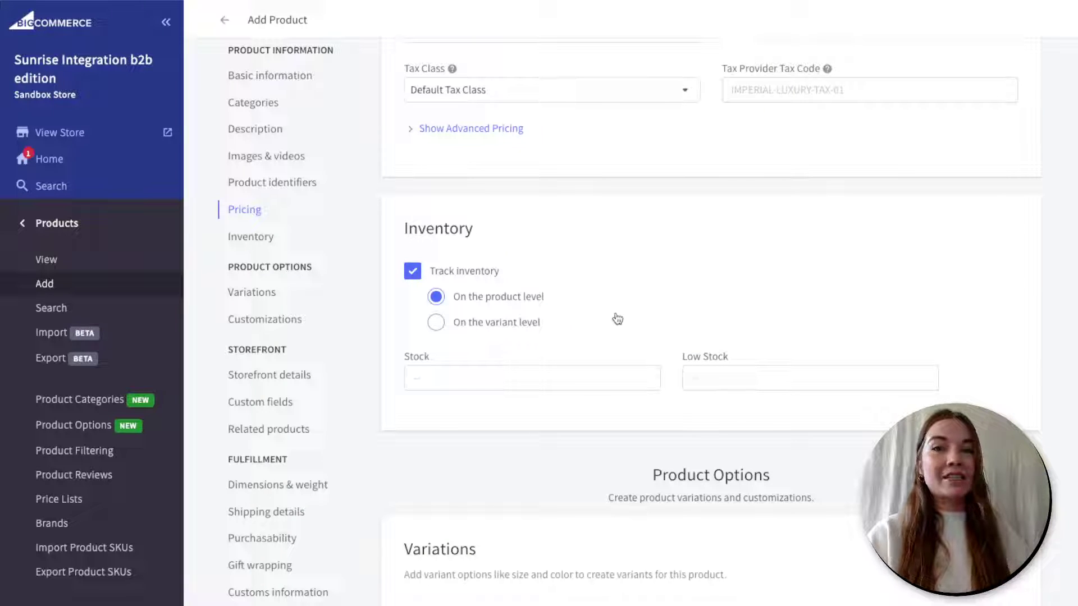
pyautogui.click(617, 381)
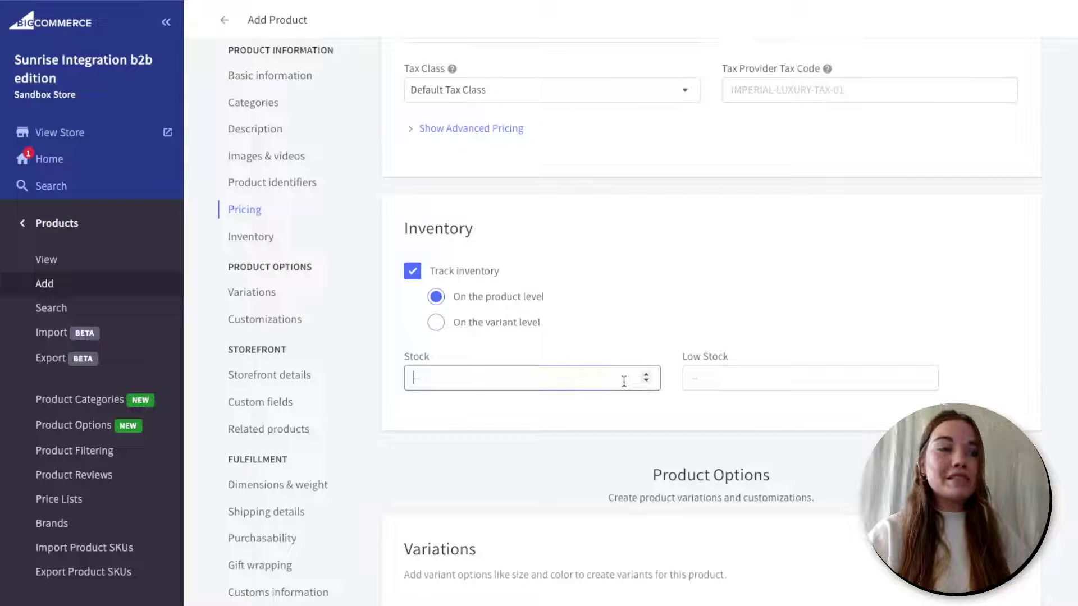
pyautogui.write('10')
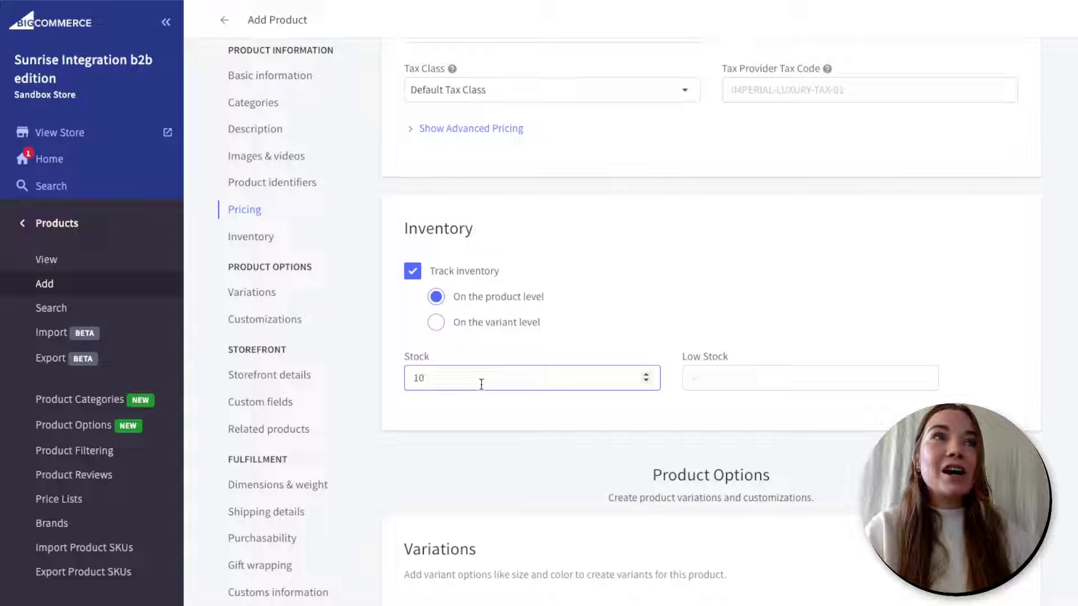
pyautogui.click(722, 379)
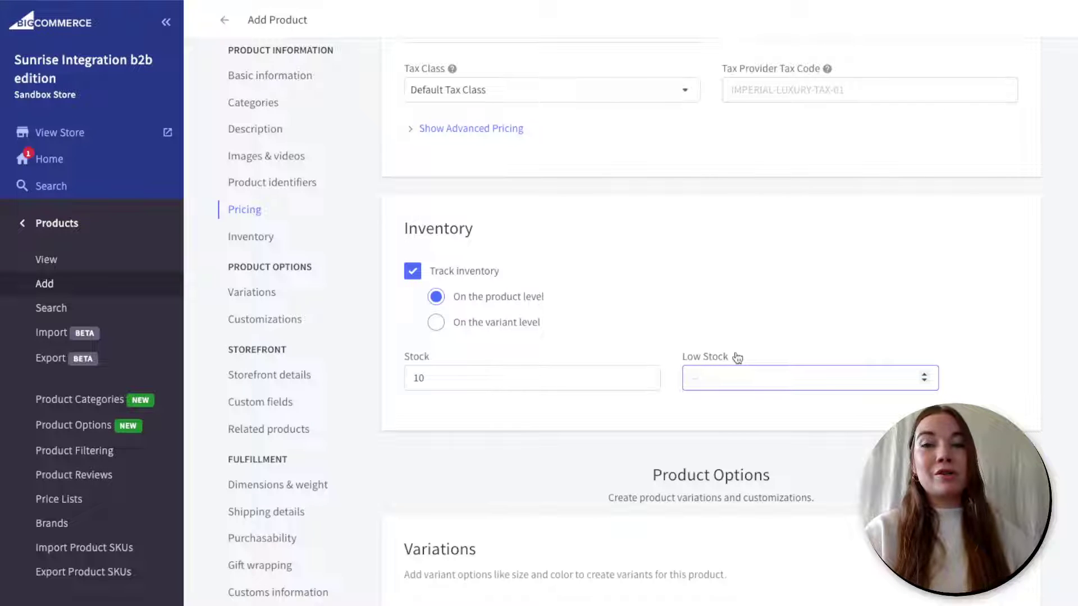
pyautogui.write('2')
pyautogui.scroll(-1, 722, 368)
pyautogui.scroll(-2, 723, 368)
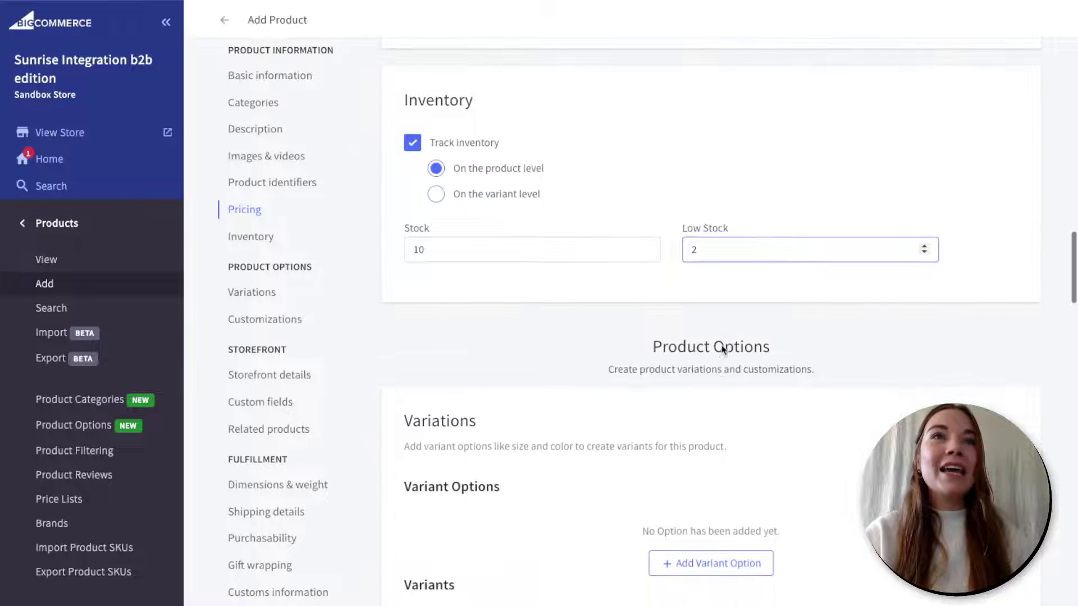
pyautogui.scroll(-2, 723, 349)
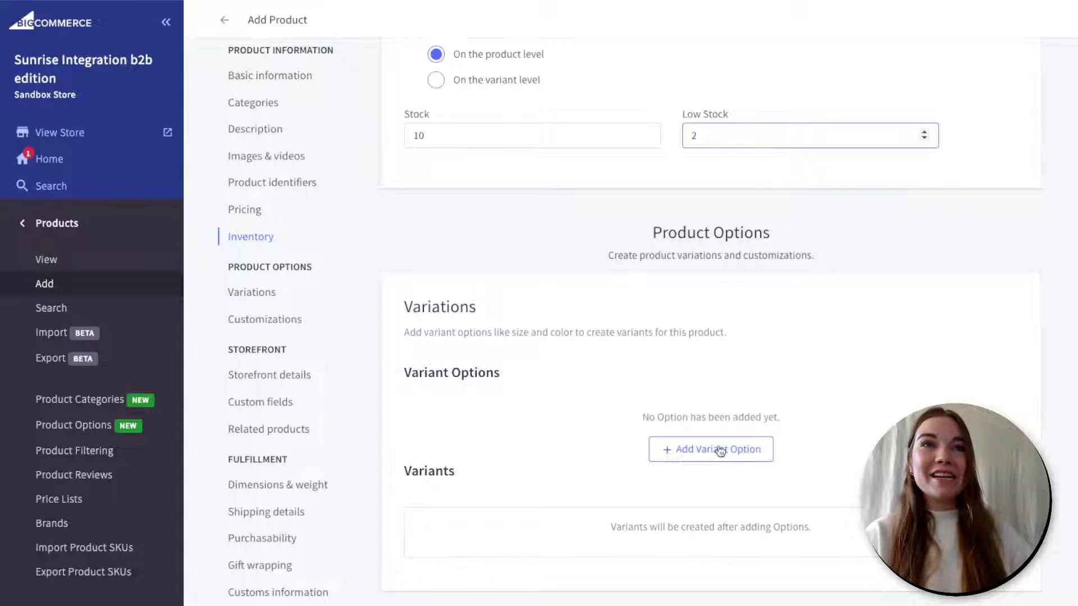
# - Create a variant option named 'Scent' displayed as a Dropdown
pyautogui.click(752, 457)
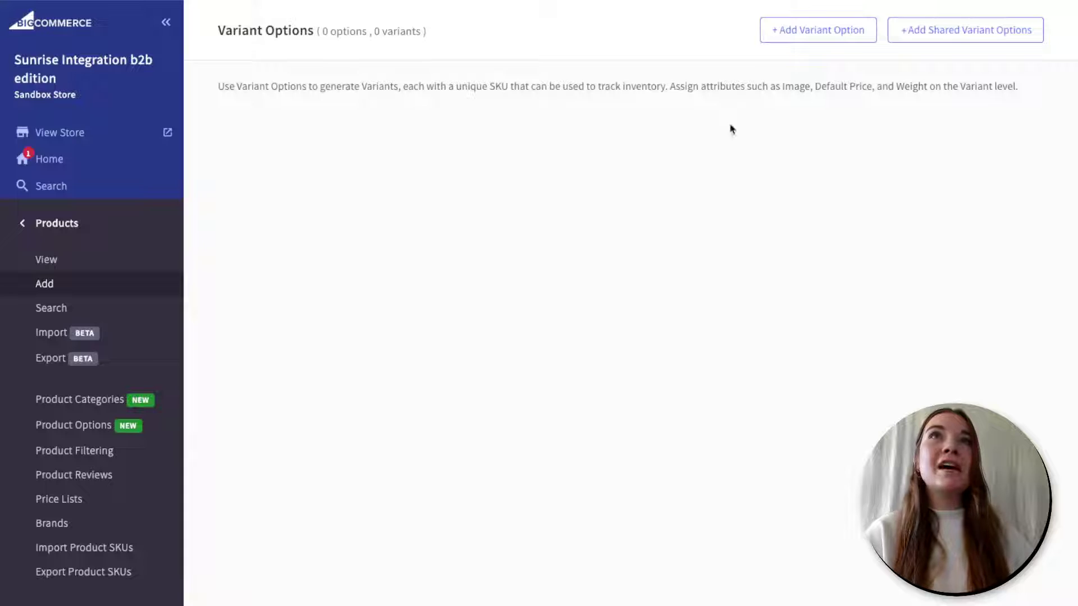
pyautogui.click(777, 41)
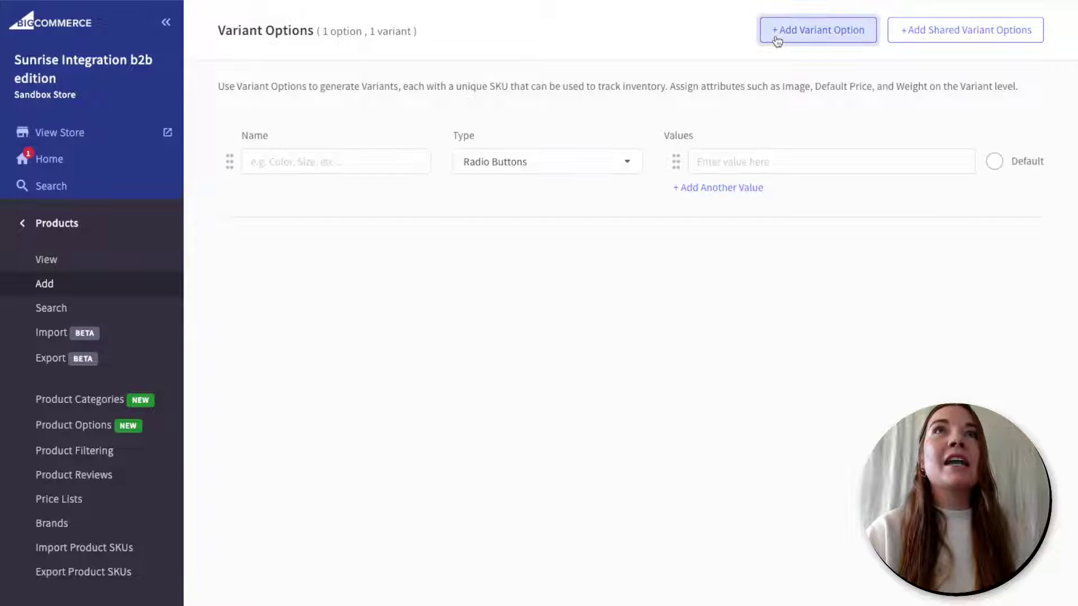
pyautogui.click(429, 166)
pyautogui.write('Scent')
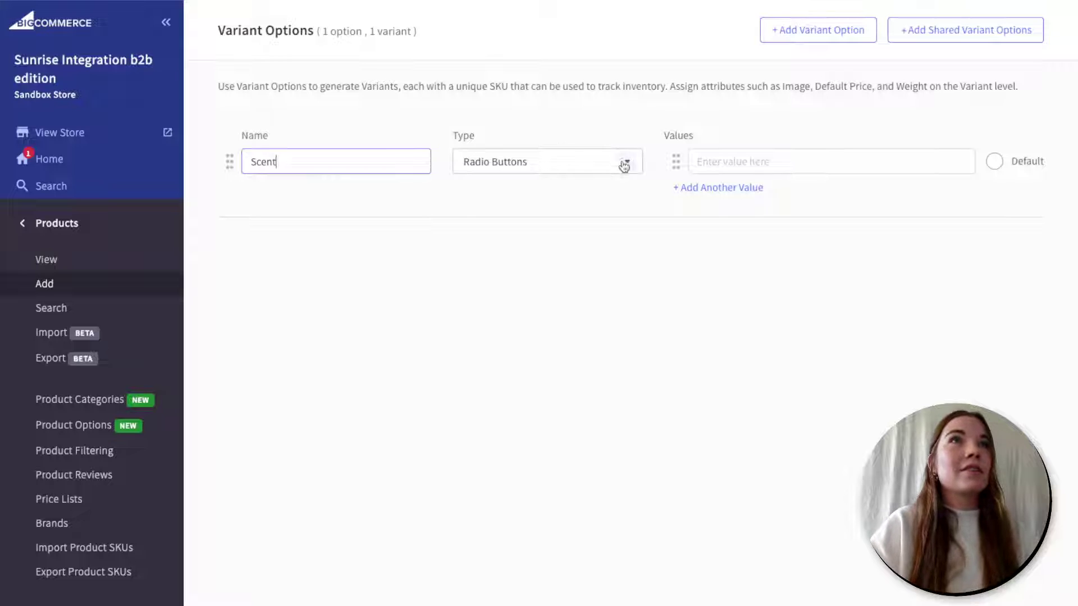
pyautogui.click(623, 162)
pyautogui.click(486, 303)
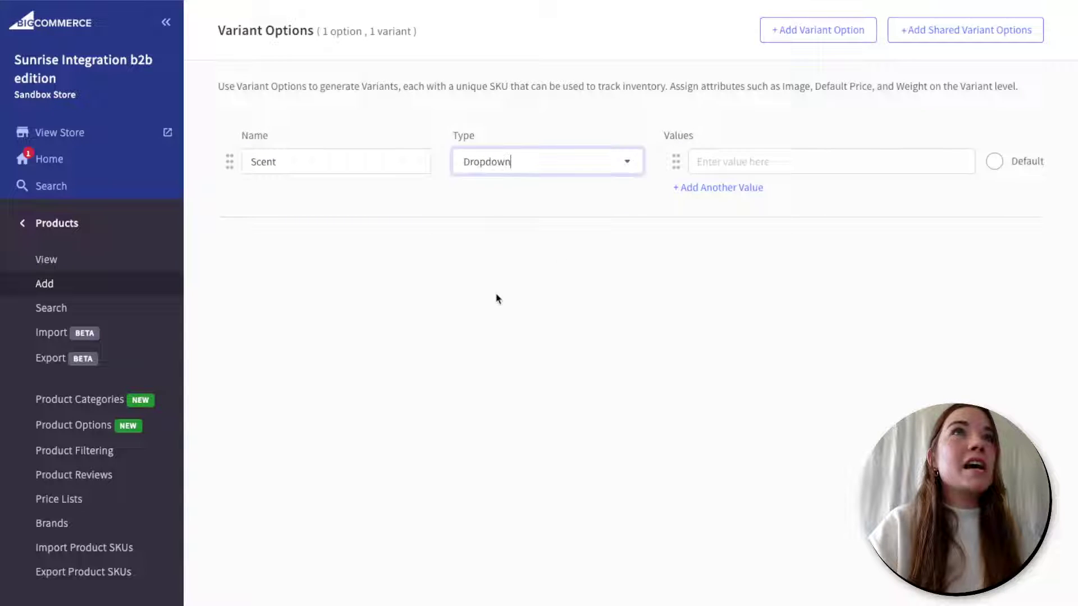
# - Add the scent values Strawberry, Pine and Spa, with Strawberry as the default
pyautogui.click(767, 156)
pyautogui.write('S')
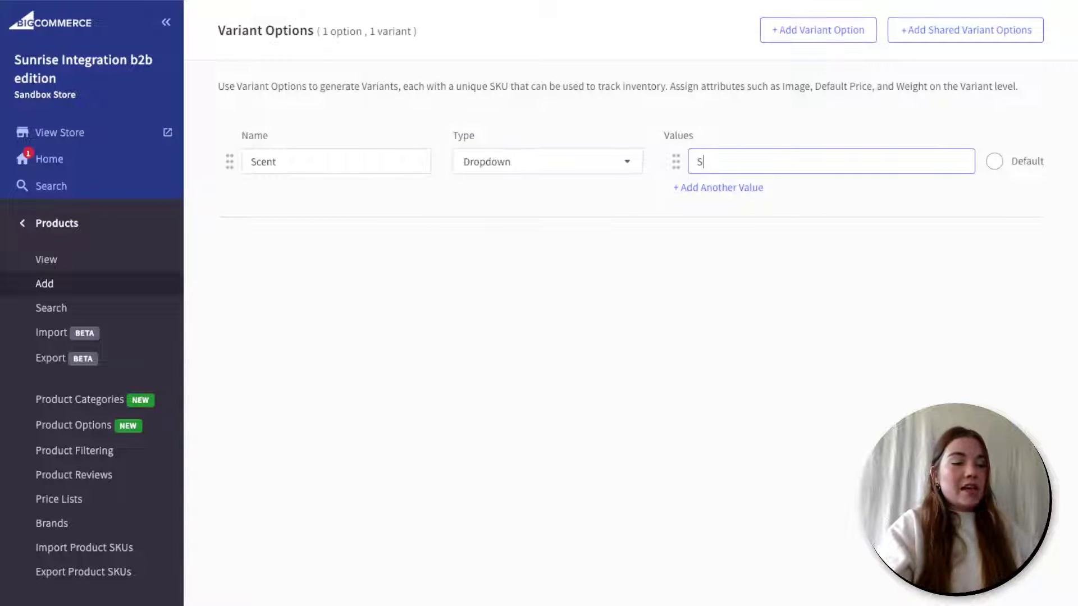
pyautogui.write('trawberry')
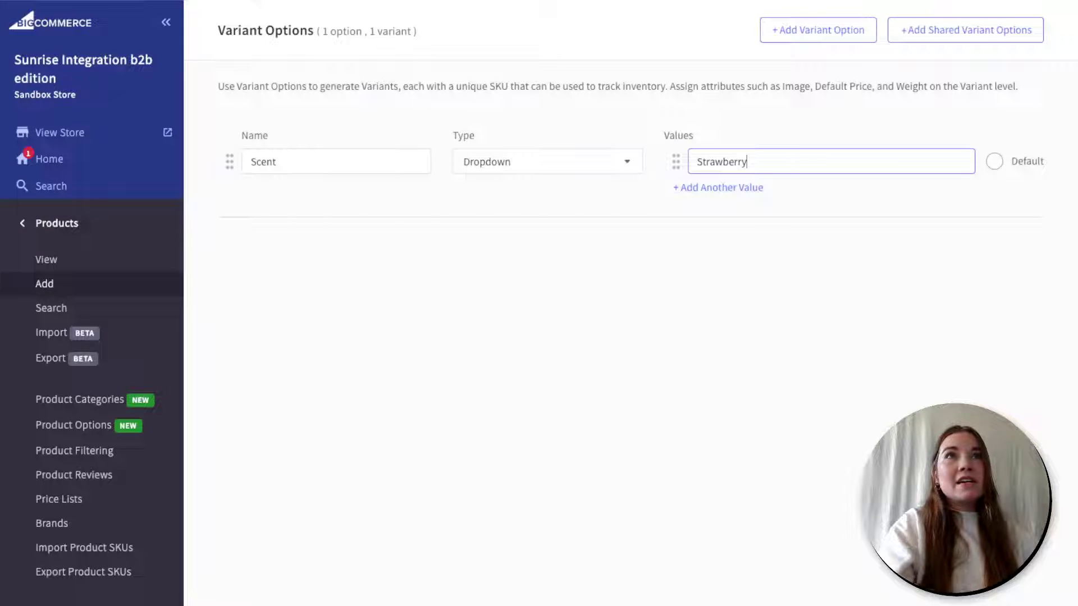
pyautogui.click(741, 188)
pyautogui.write('Pine')
pyautogui.click(734, 224)
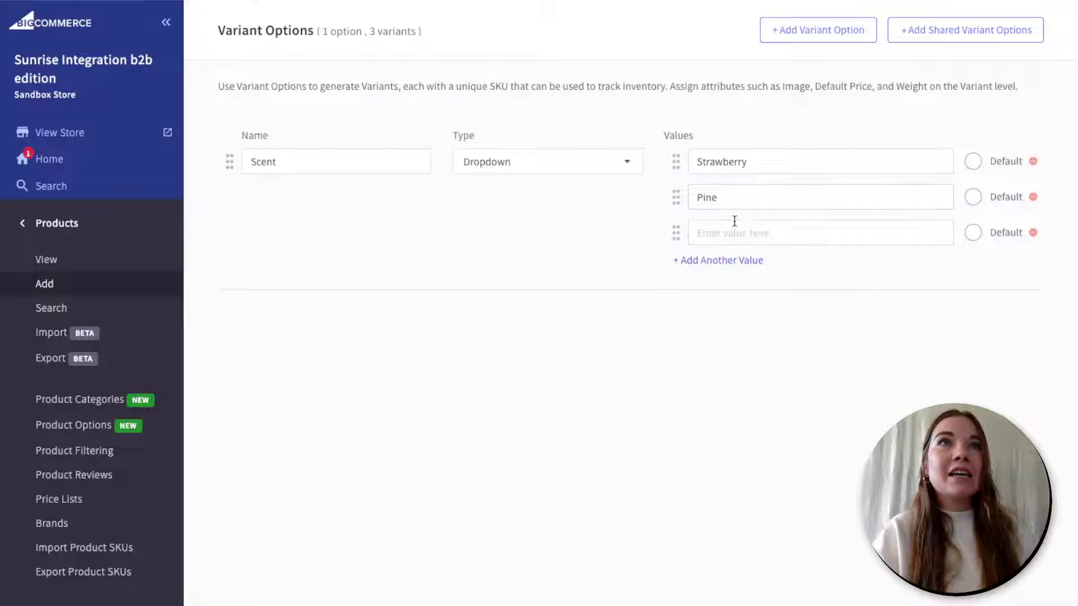
pyautogui.write('Spa')
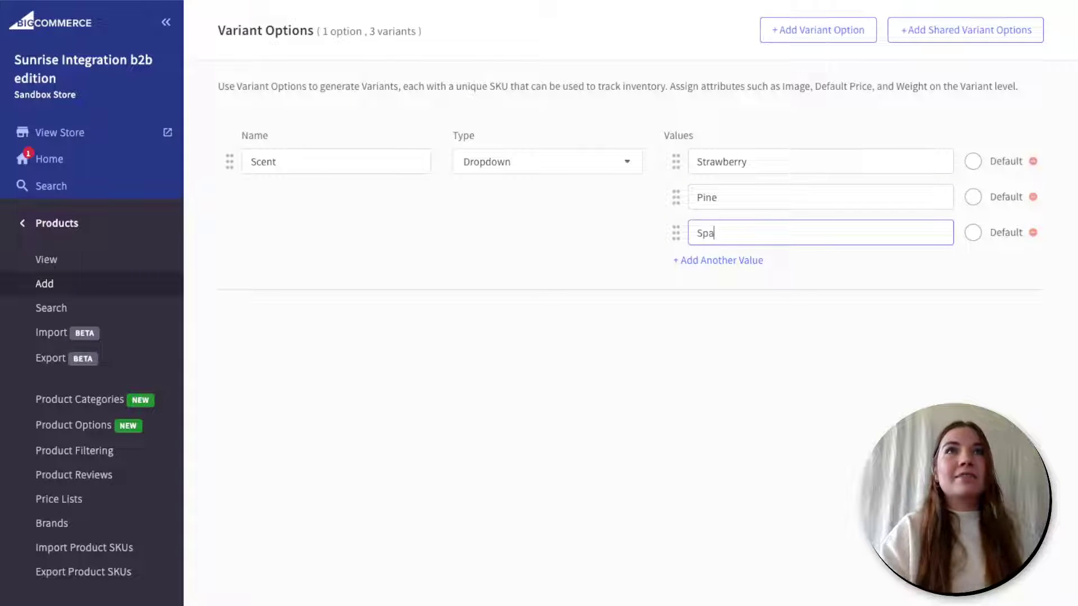
pyautogui.click(972, 164)
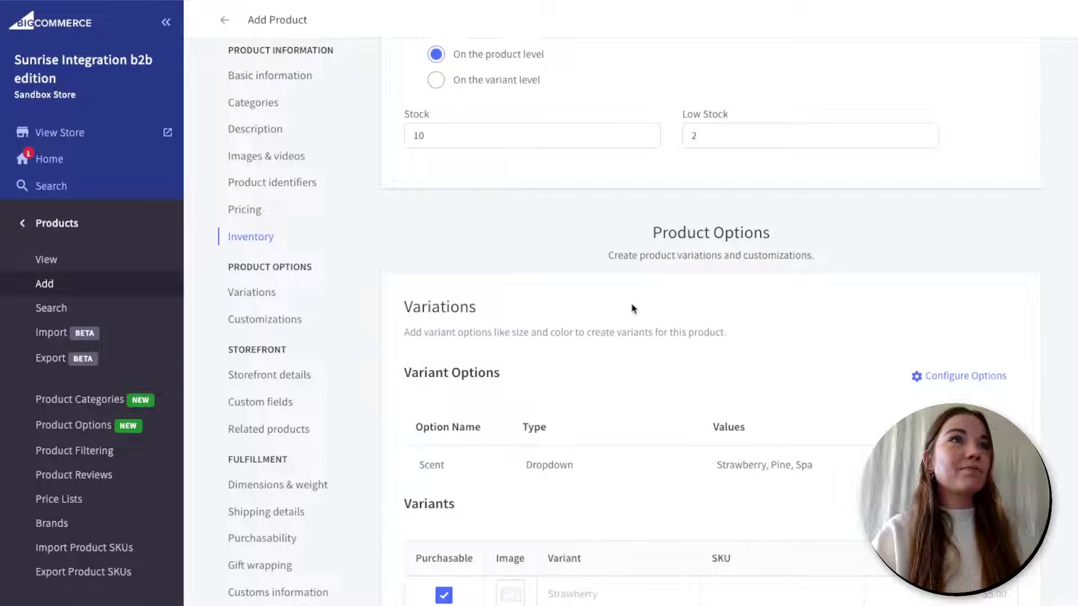
# - Switch inventory tracking from the product level to 'On the variant level'
pyautogui.scroll(-3, 632, 305)
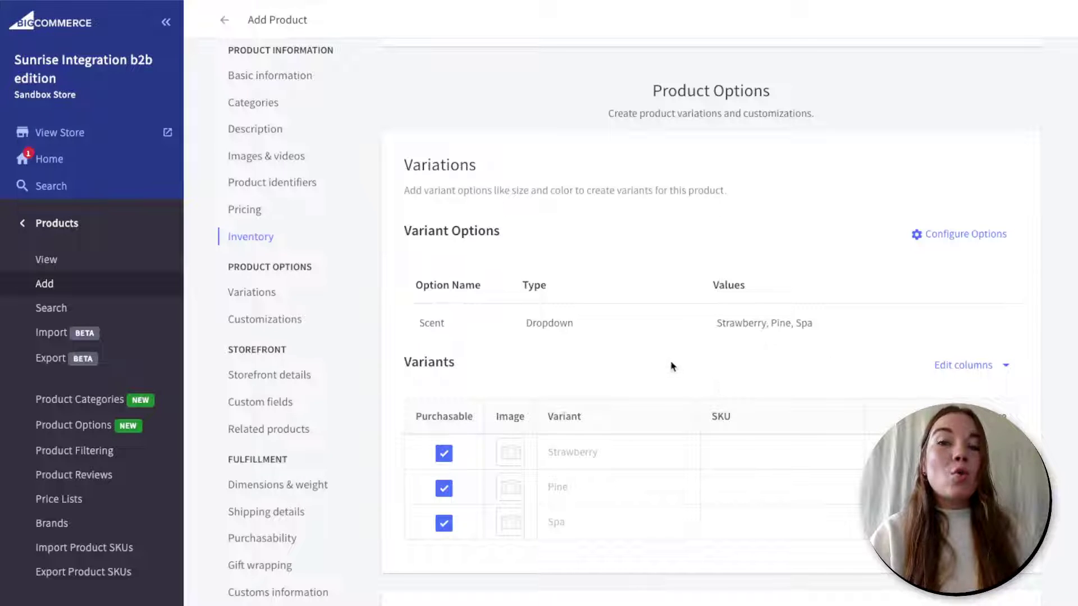
pyautogui.scroll(1, 671, 366)
pyautogui.scroll(4, 672, 366)
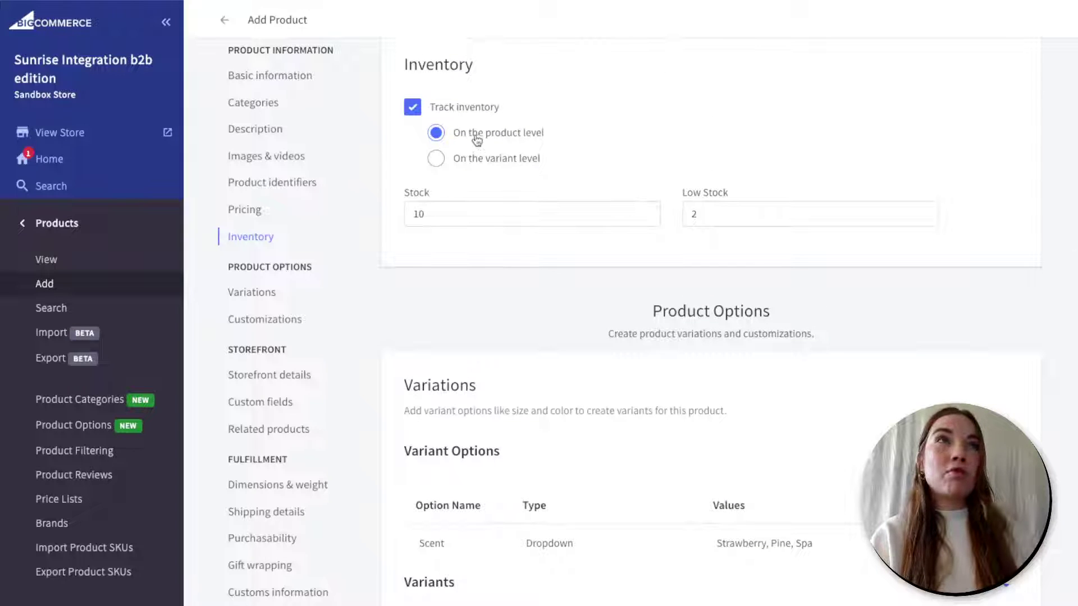
pyautogui.click(436, 159)
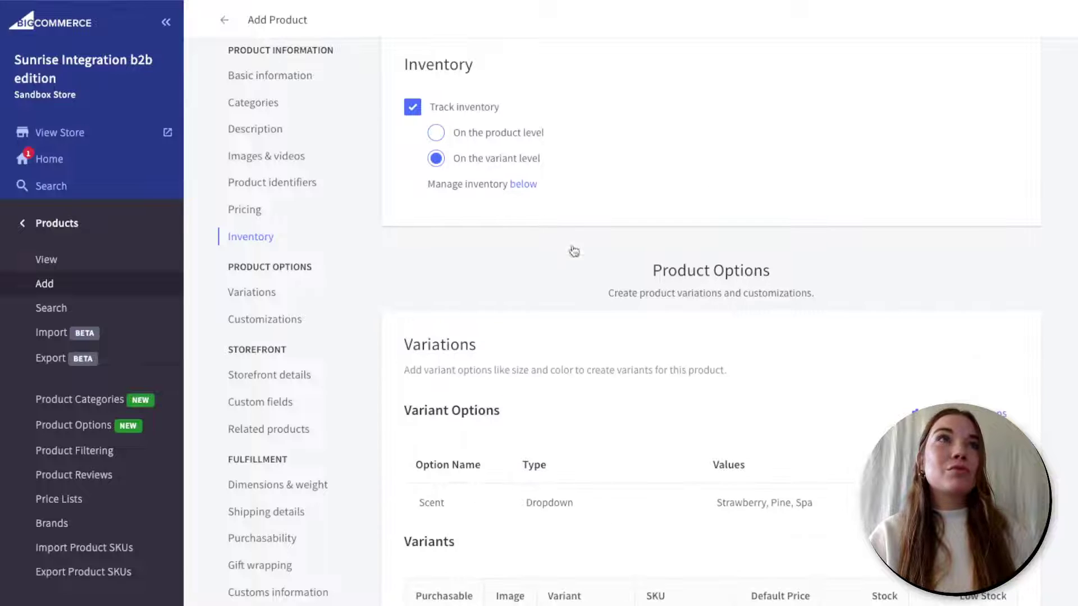
pyautogui.scroll(-1, 573, 251)
pyautogui.scroll(-2, 603, 468)
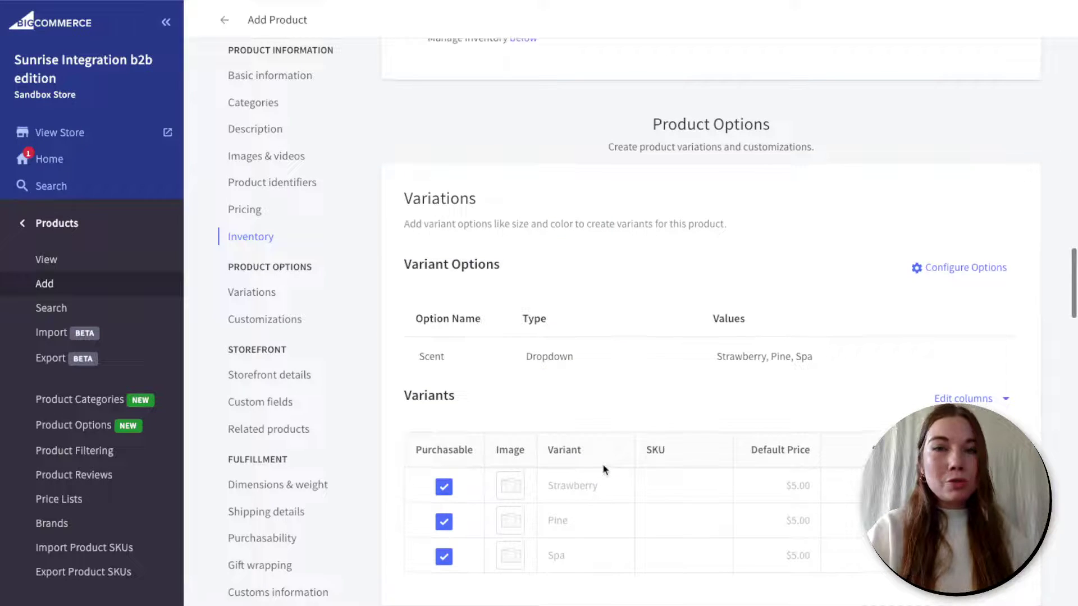
pyautogui.scroll(-1, 603, 469)
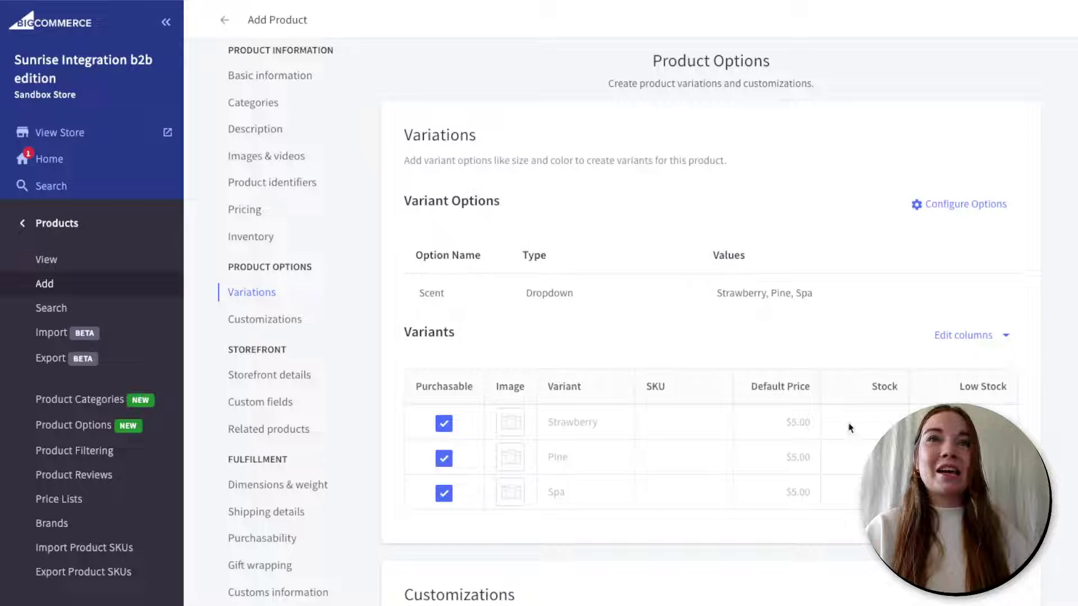
# - Set stock 5, 3 and 2 for Strawberry, Pine and Spa, and Strawberry's low-stock level 2
pyautogui.click(866, 421)
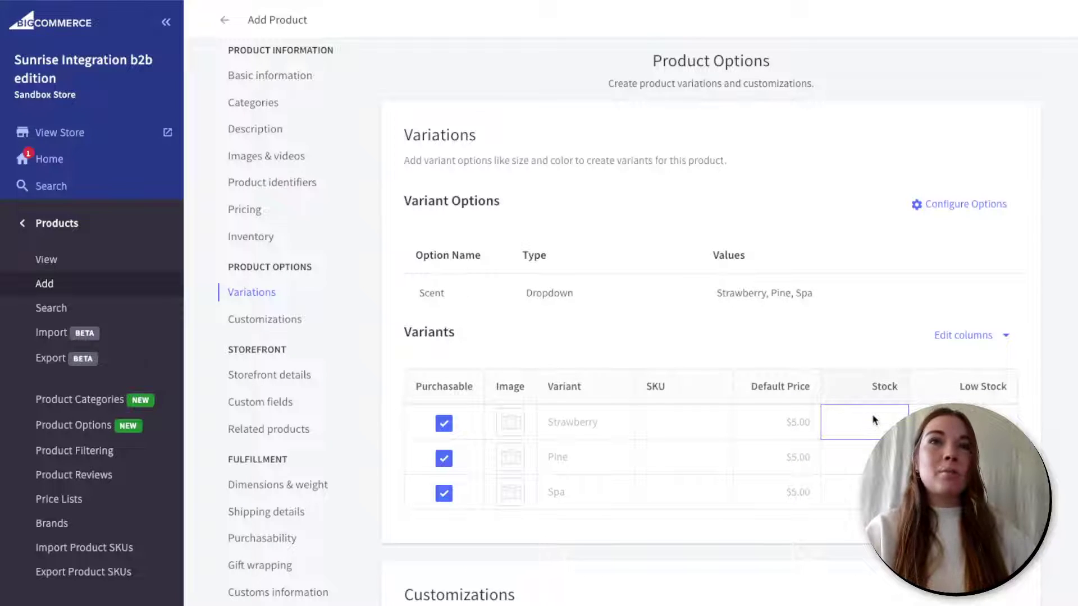
pyautogui.click(865, 458)
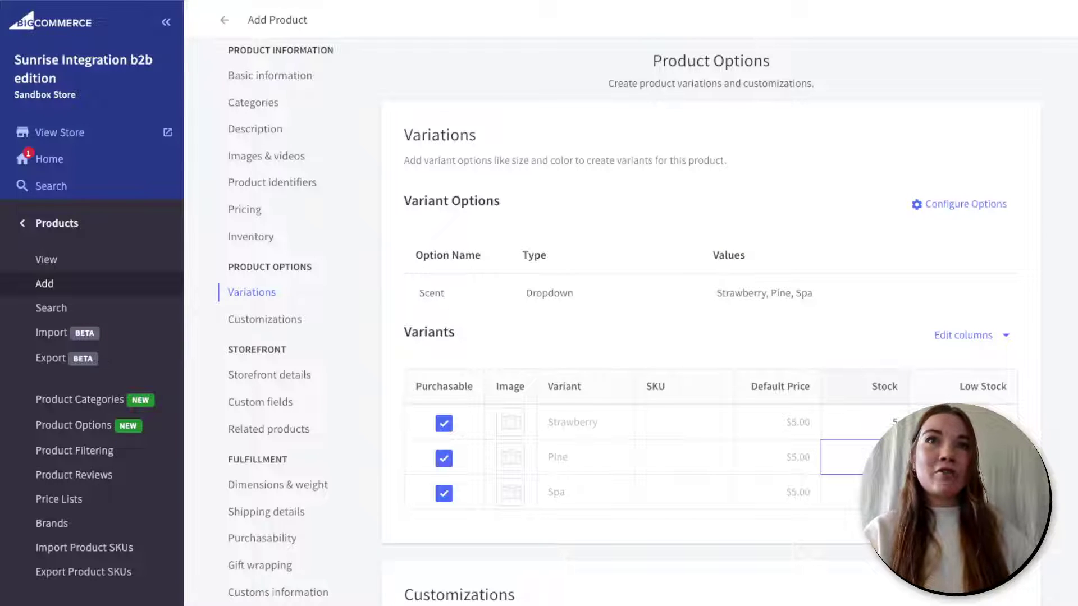
pyautogui.click(865, 493)
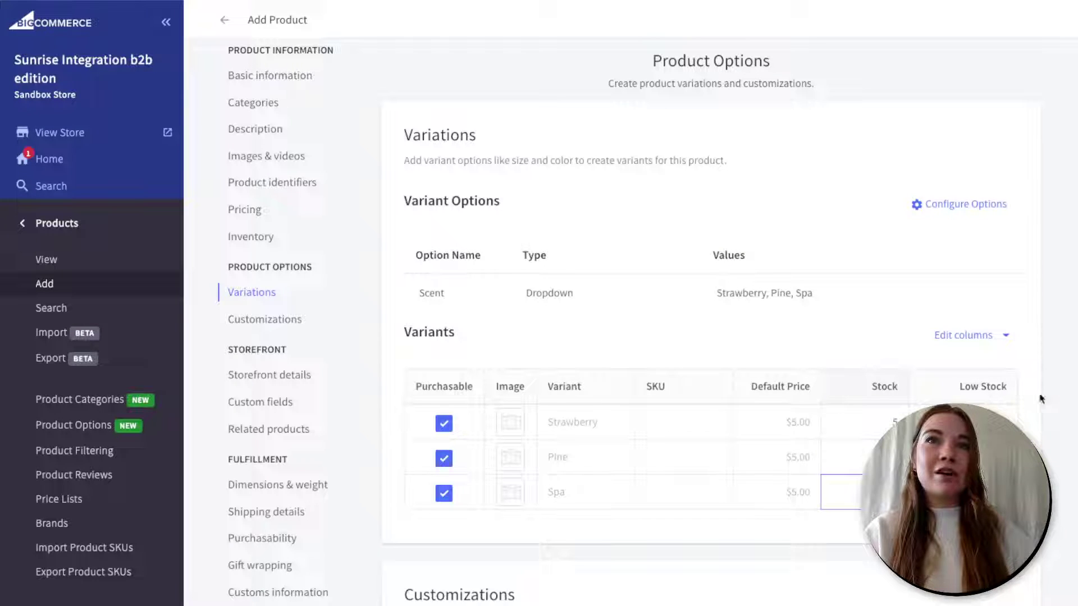
pyautogui.click(999, 418)
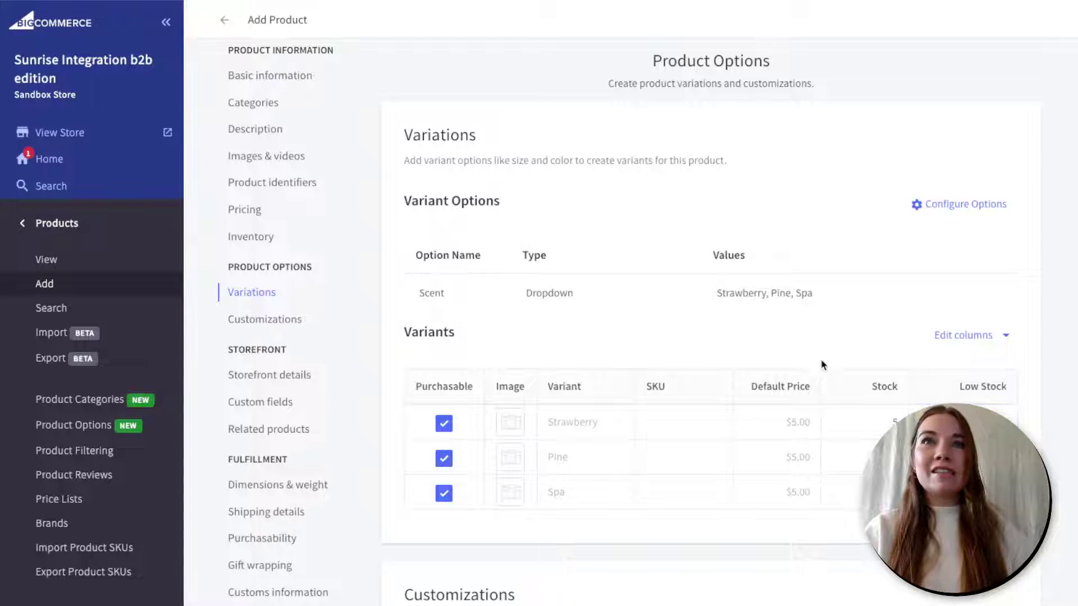
# - Review the variants table's Edit columns choices and close them without changes
pyautogui.click(1000, 340)
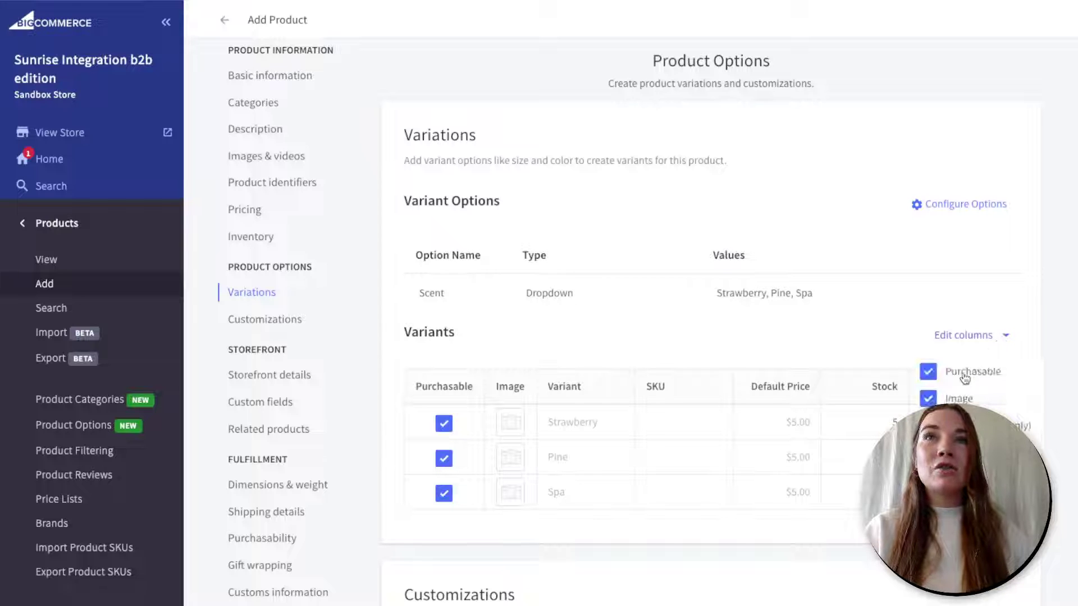
pyautogui.scroll(-1, 977, 392)
pyautogui.scroll(-1, 976, 393)
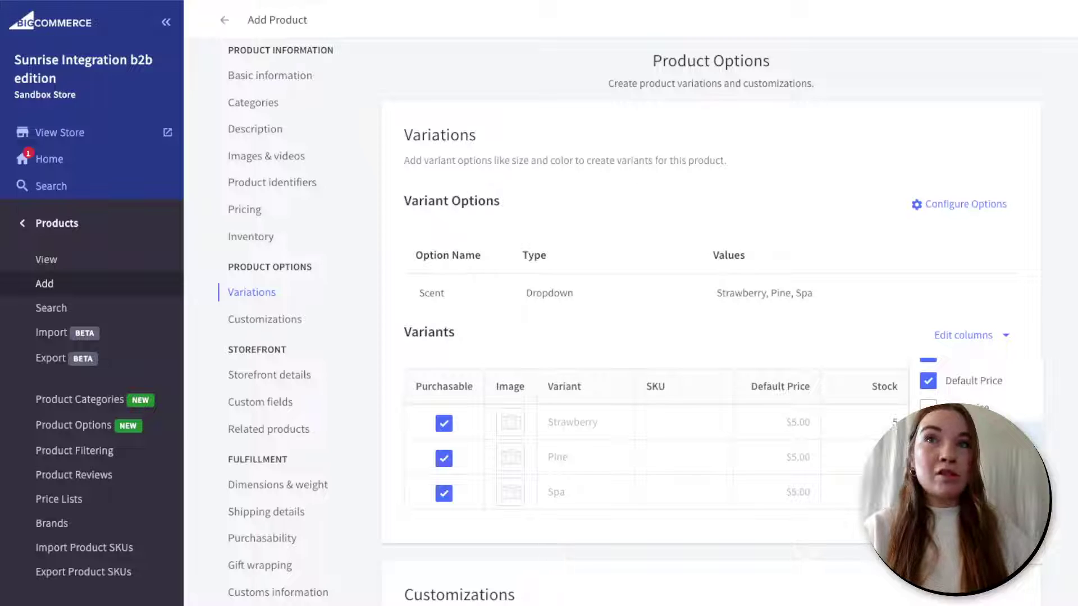
pyautogui.scroll(-2, 977, 404)
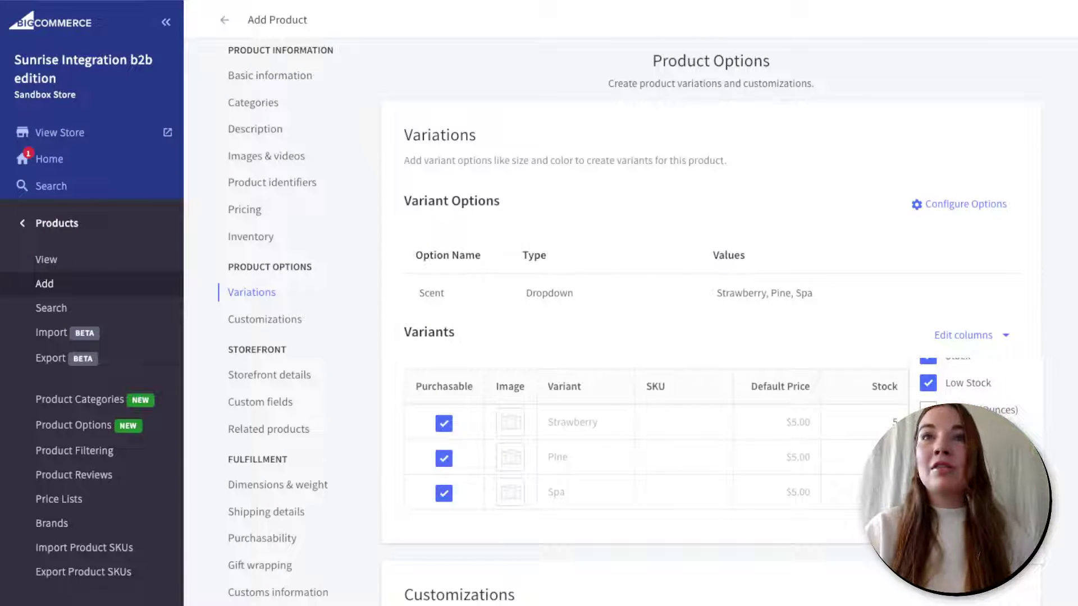
pyautogui.scroll(-2, 968, 387)
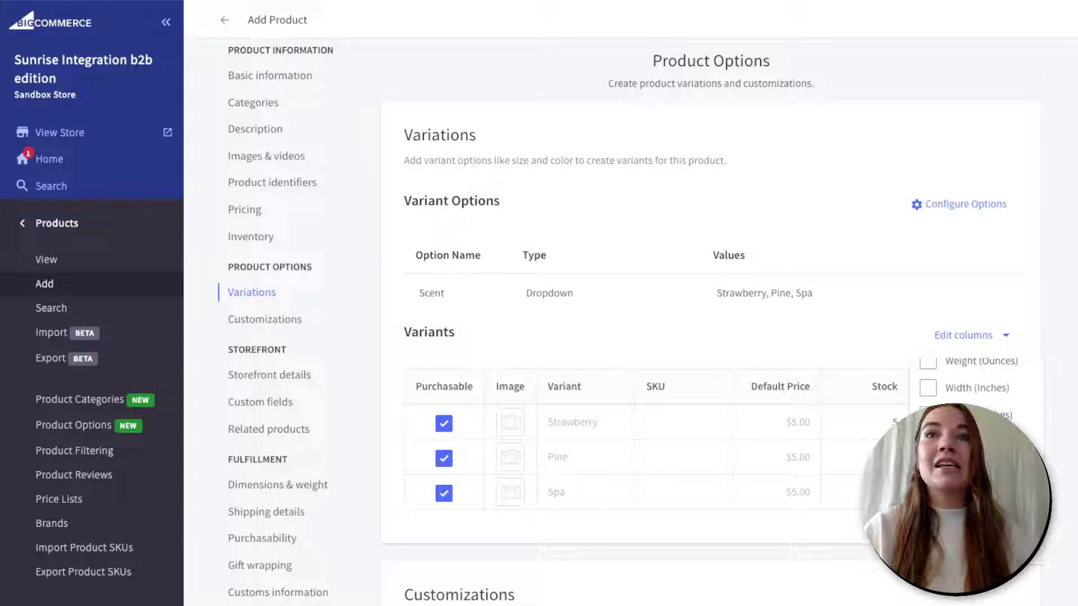
pyautogui.click(994, 337)
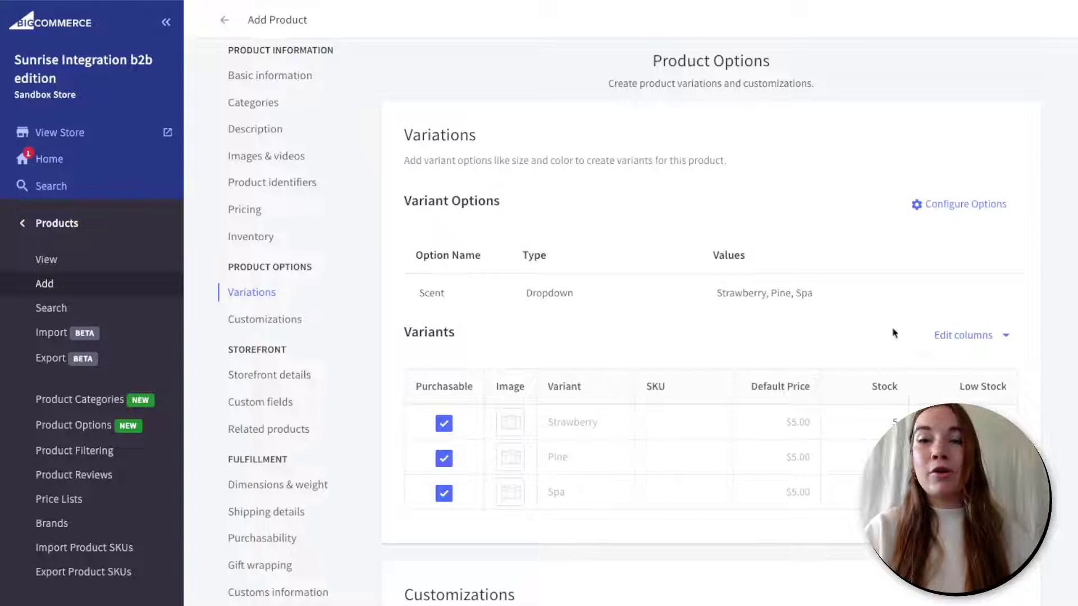
pyautogui.scroll(-5, 867, 328)
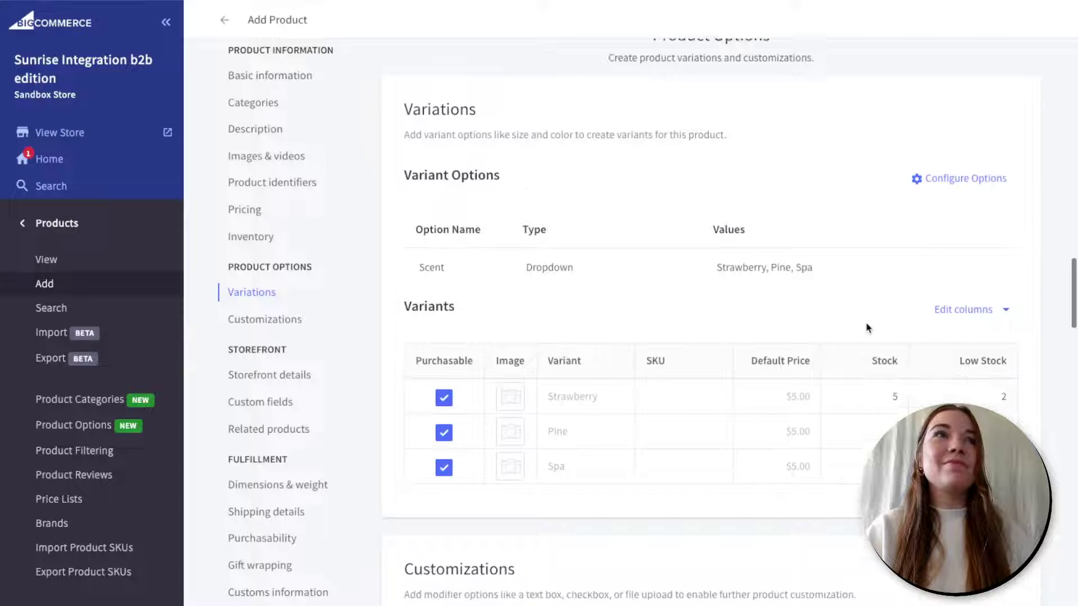
pyautogui.scroll(-1, 867, 327)
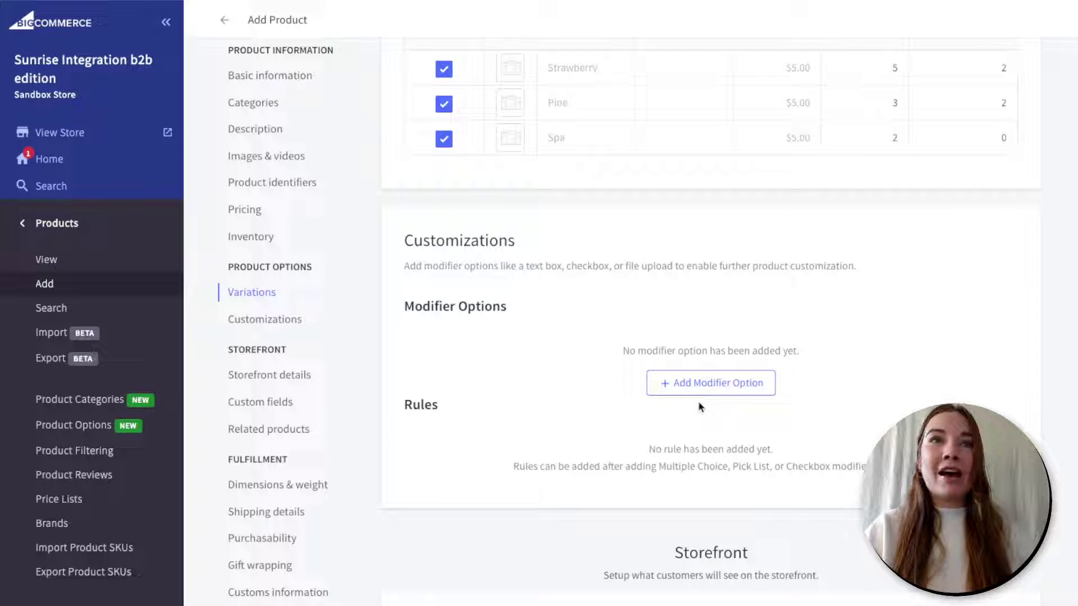
# - Add a new modifier option to Bar of Soap named Custom Message
pyautogui.click(726, 389)
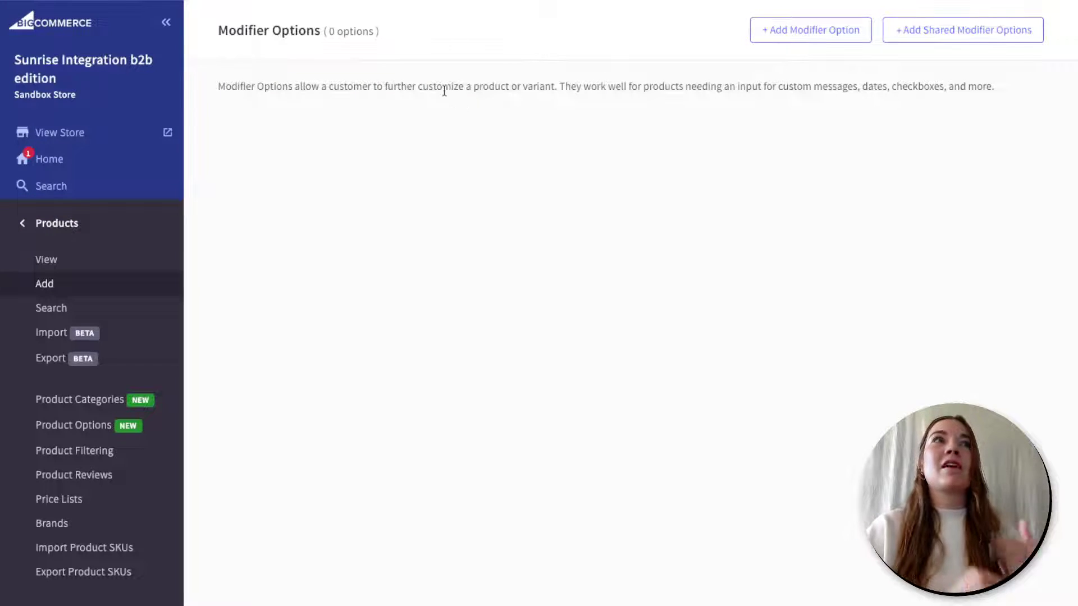
pyautogui.click(795, 32)
pyautogui.click(337, 163)
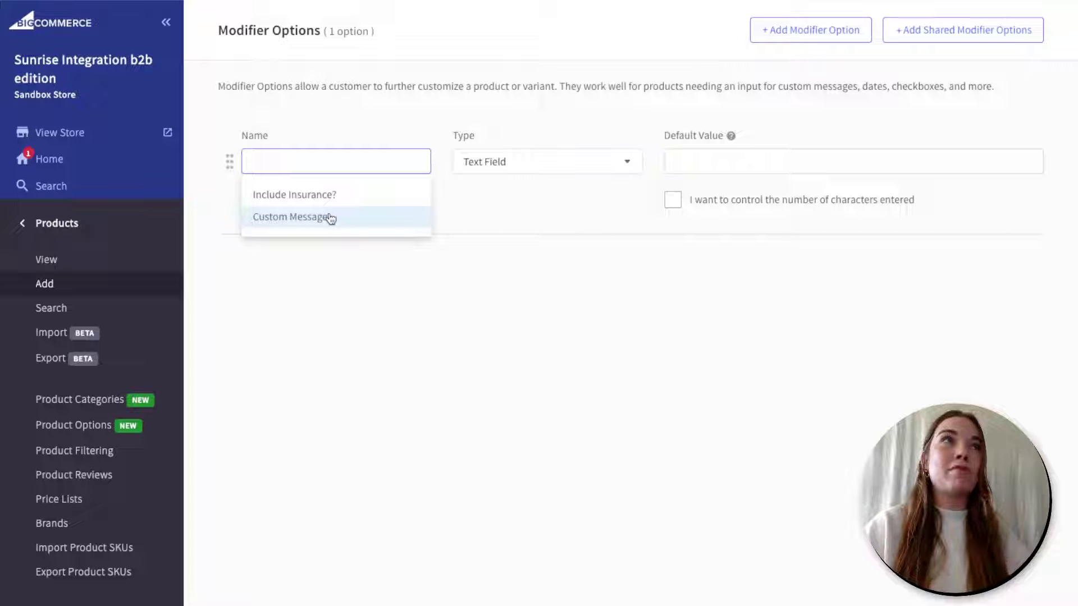
pyautogui.click(331, 217)
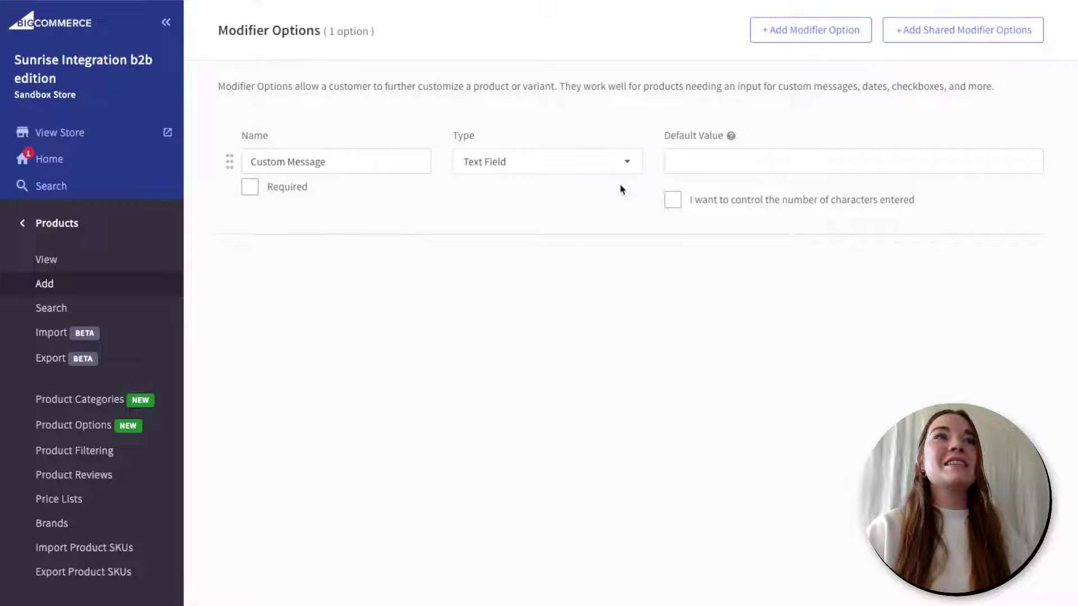
# - Keep the modifier type as Text Field and enter the default value 'Enter text here'
pyautogui.click(724, 168)
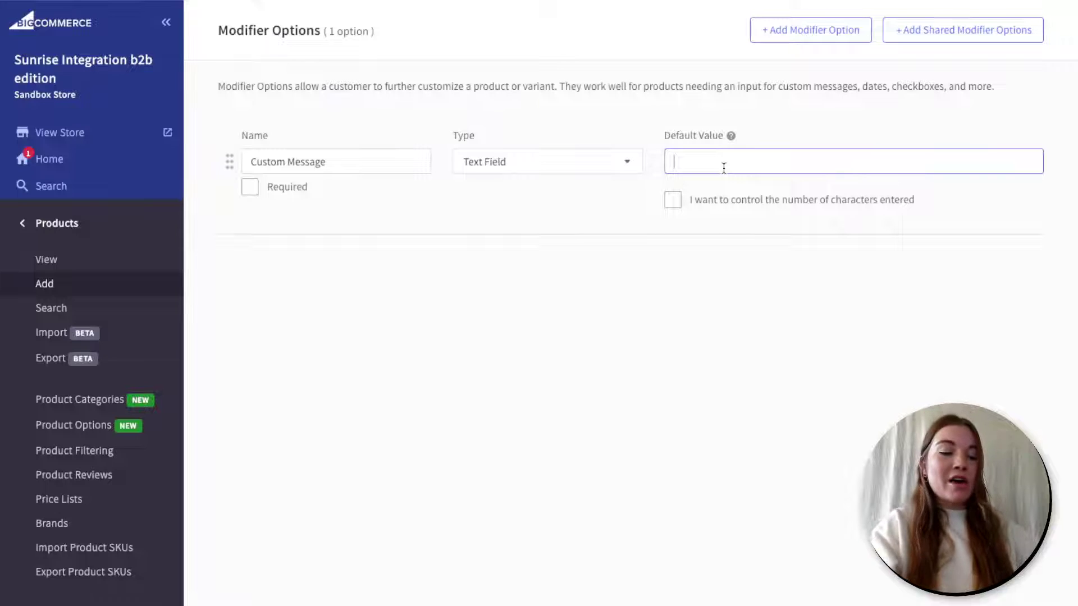
pyautogui.click(627, 168)
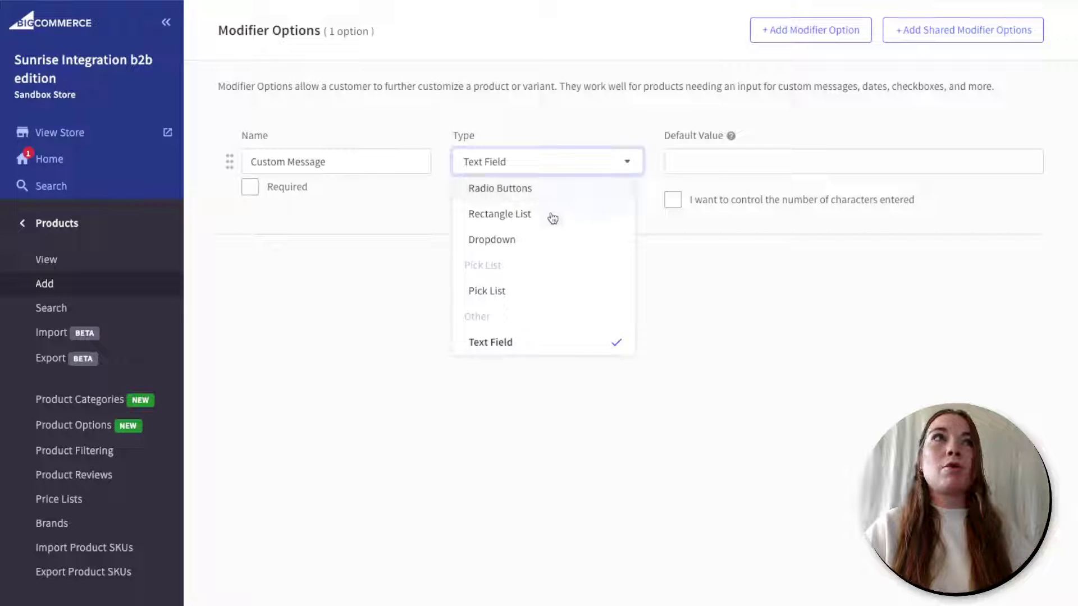
pyautogui.click(748, 153)
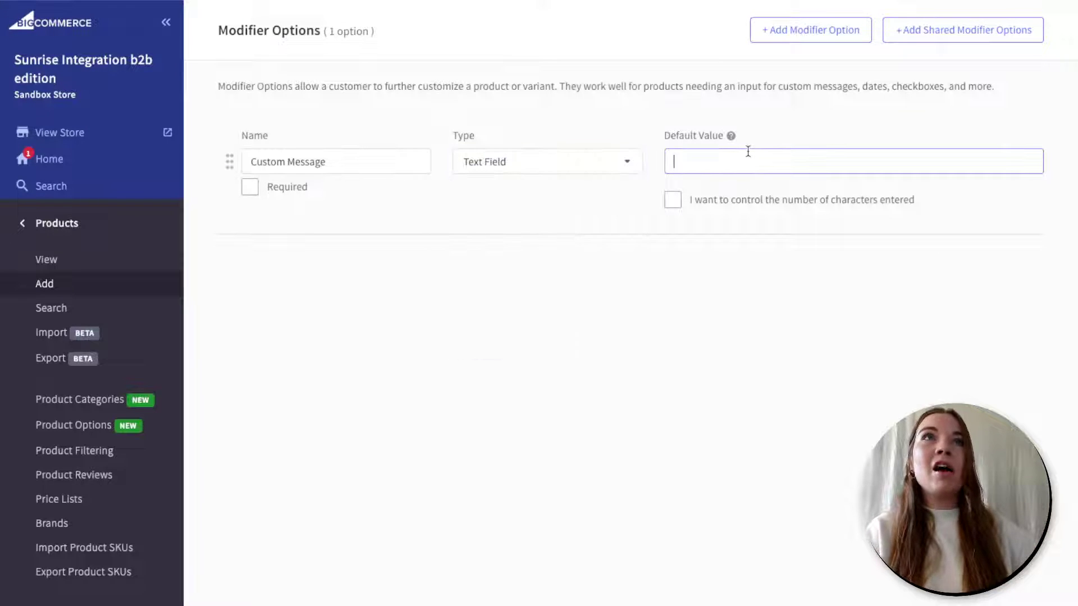
pyautogui.write('Enter')
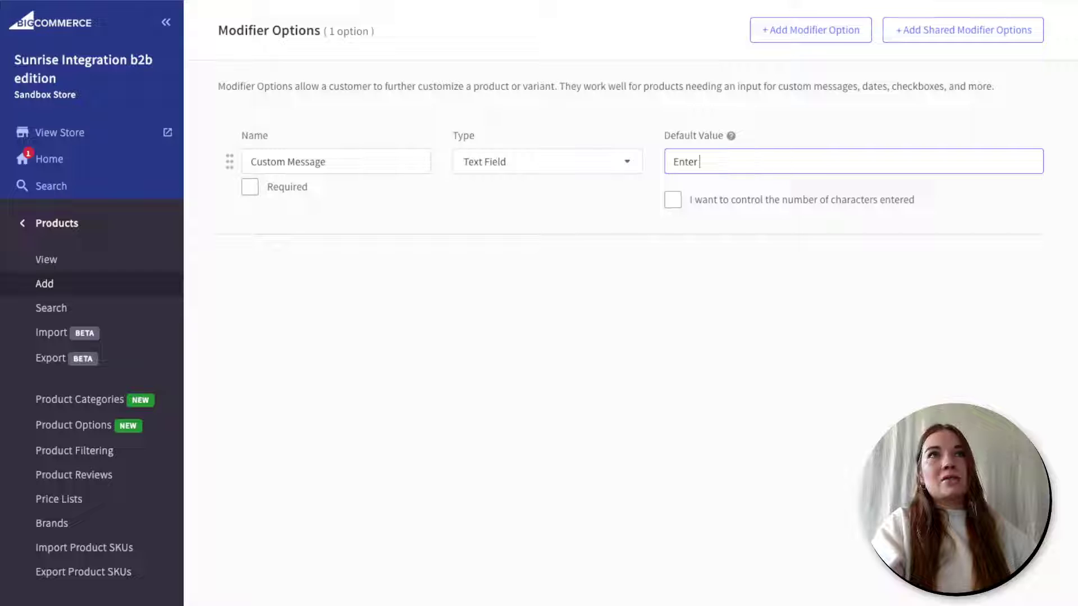
pyautogui.write(' text here')
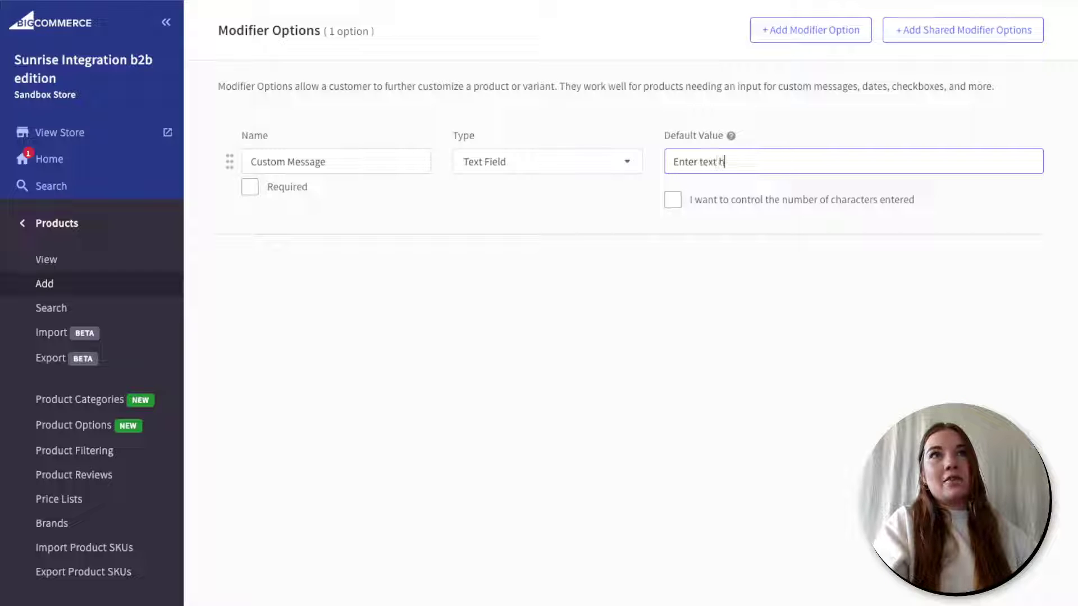
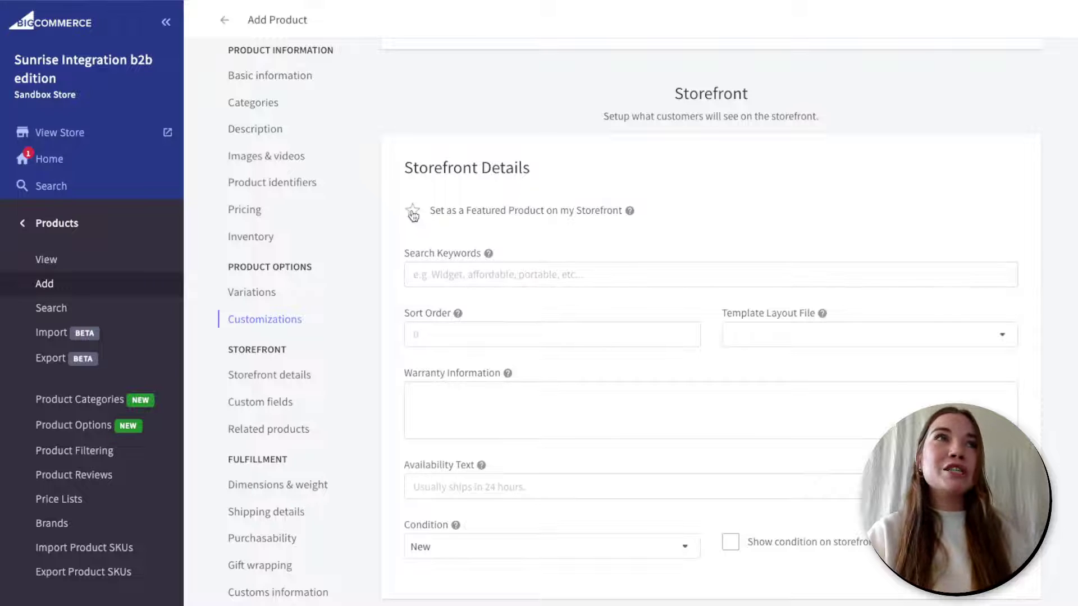
# - Mark the product as featured and add the search keyword 'sustainble'
pyautogui.click(413, 212)
pyautogui.click(474, 257)
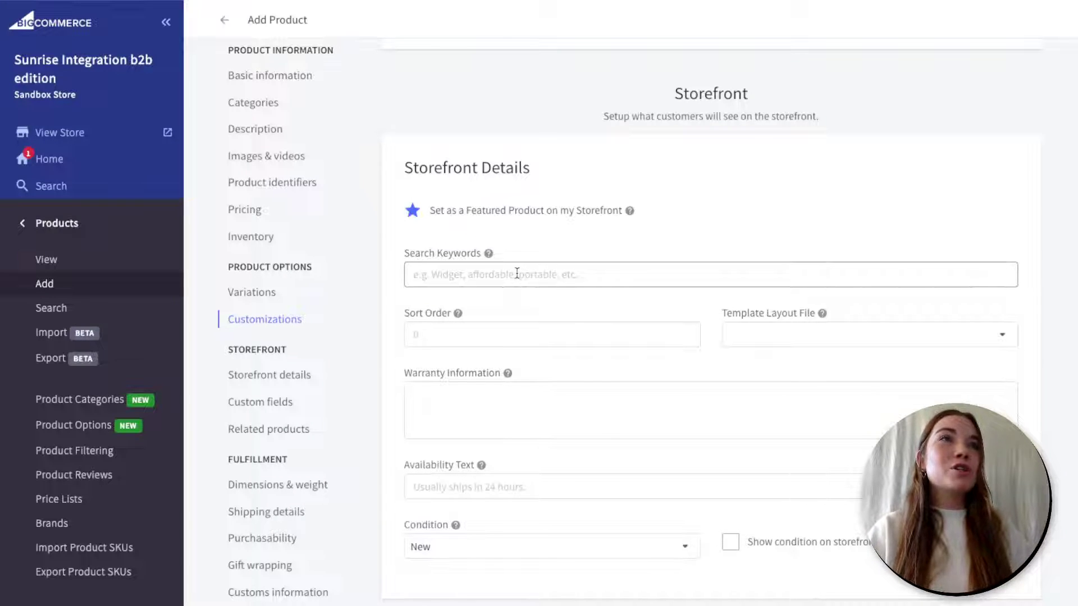
pyautogui.moveTo(487, 256)
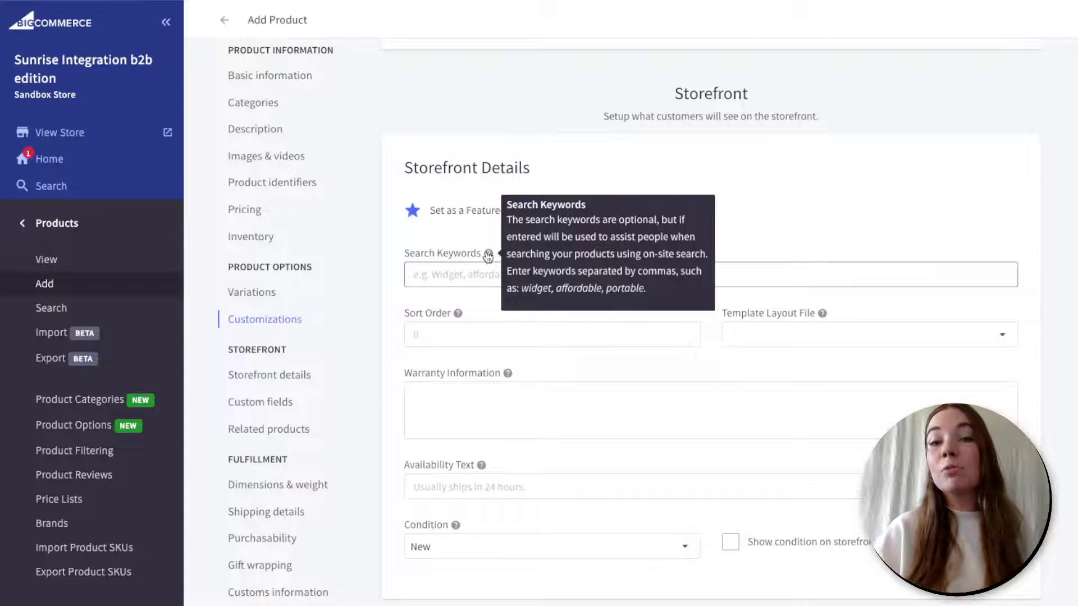
pyautogui.click(453, 279)
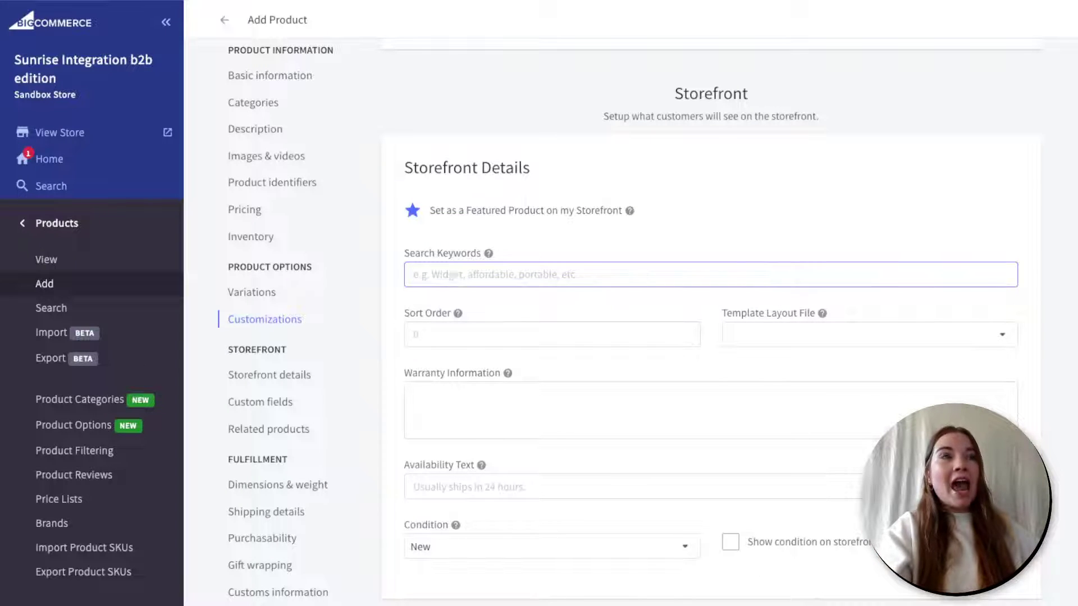
pyautogui.write('sustainnab')
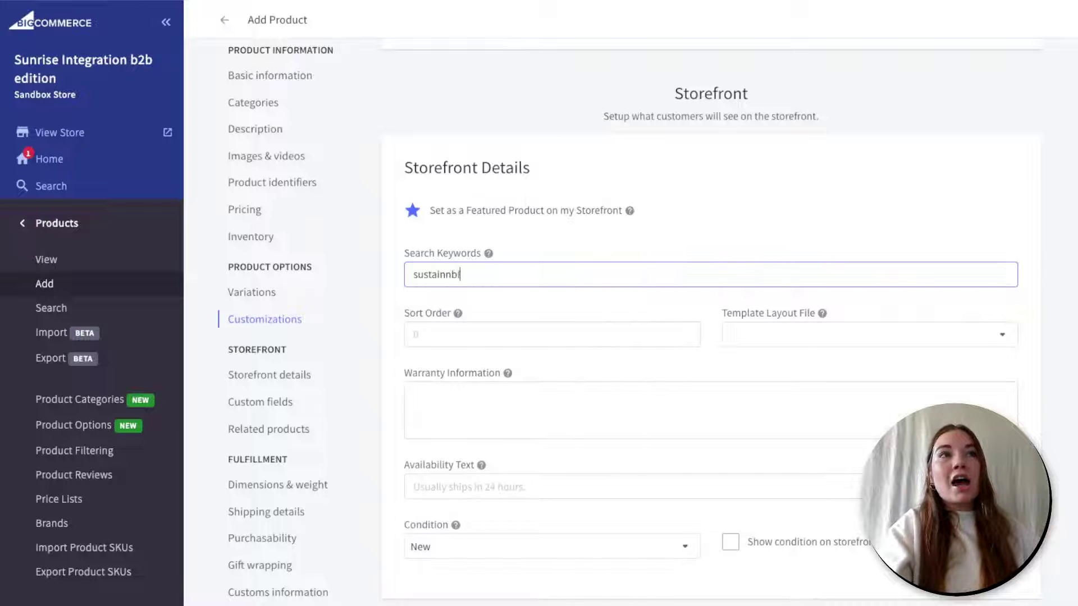
pyautogui.press('BackSpace')
pyautogui.press('BackSpace')
pyautogui.press('BackSpace')
pyautogui.write('ble')
# - Set the sort order to -1 and keep the product condition as New
pyautogui.click(529, 317)
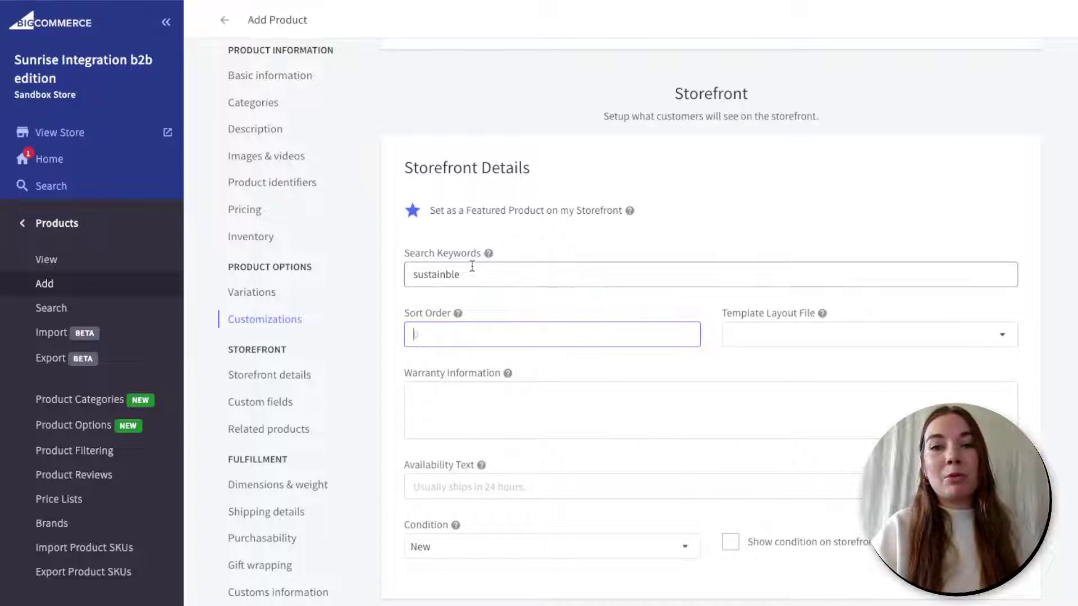
pyautogui.moveTo(458, 315)
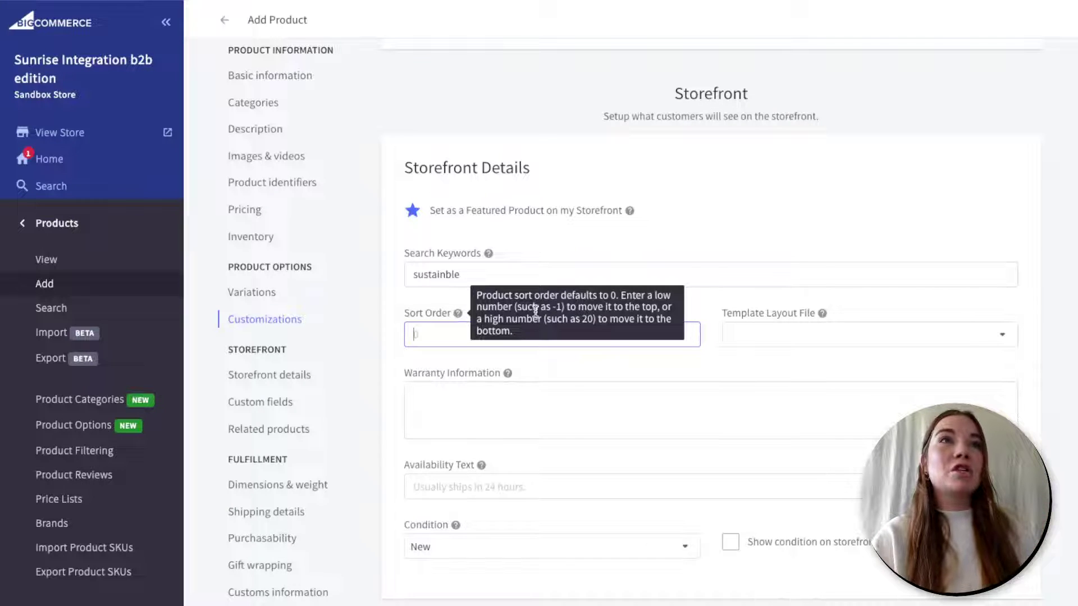
pyautogui.write('-1')
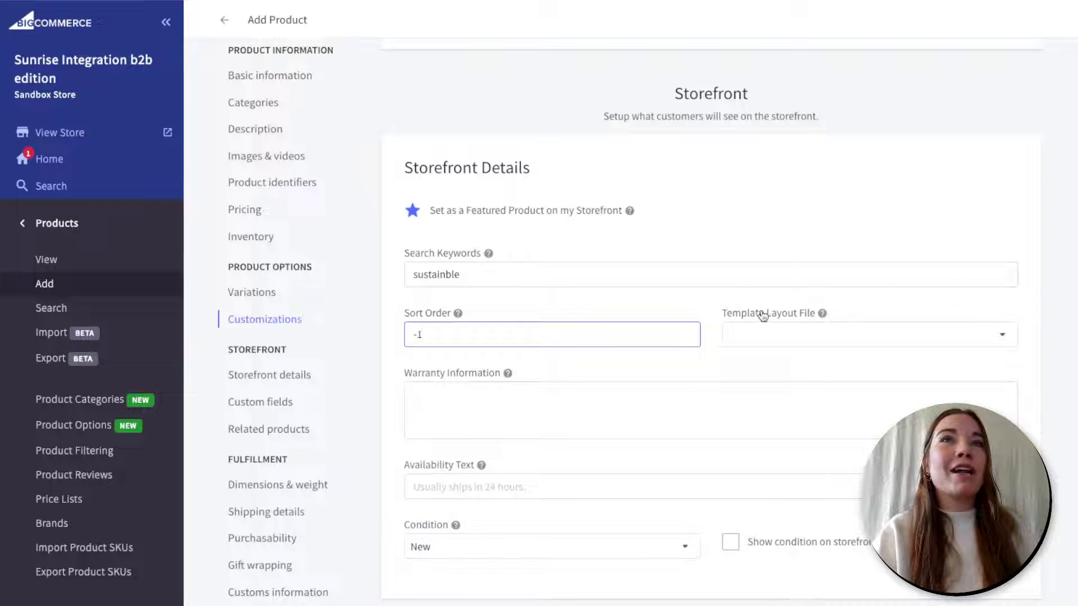
pyautogui.moveTo(820, 315)
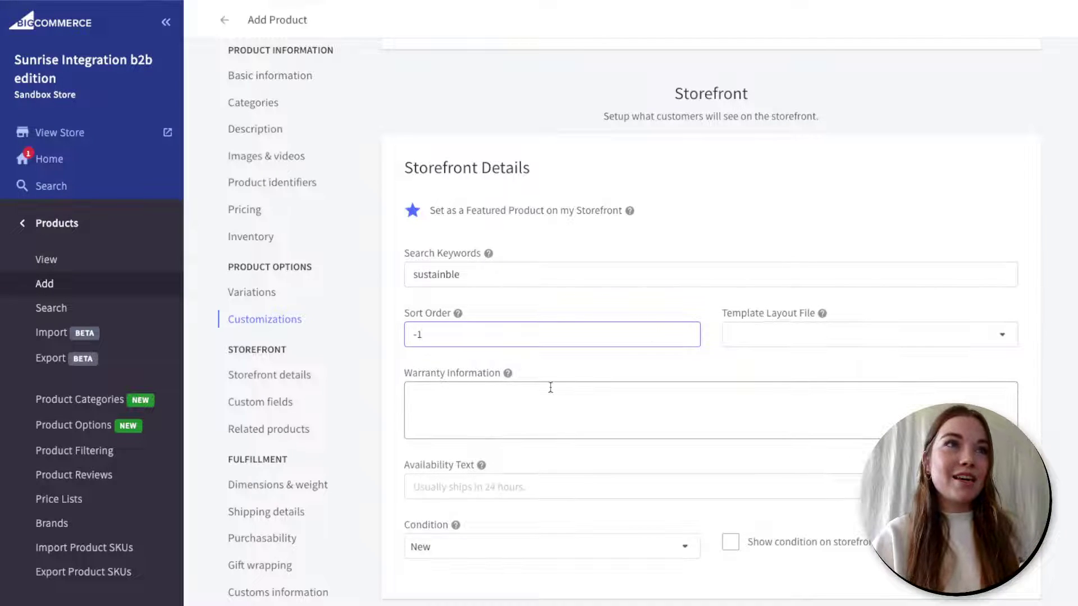
pyautogui.moveTo(506, 381)
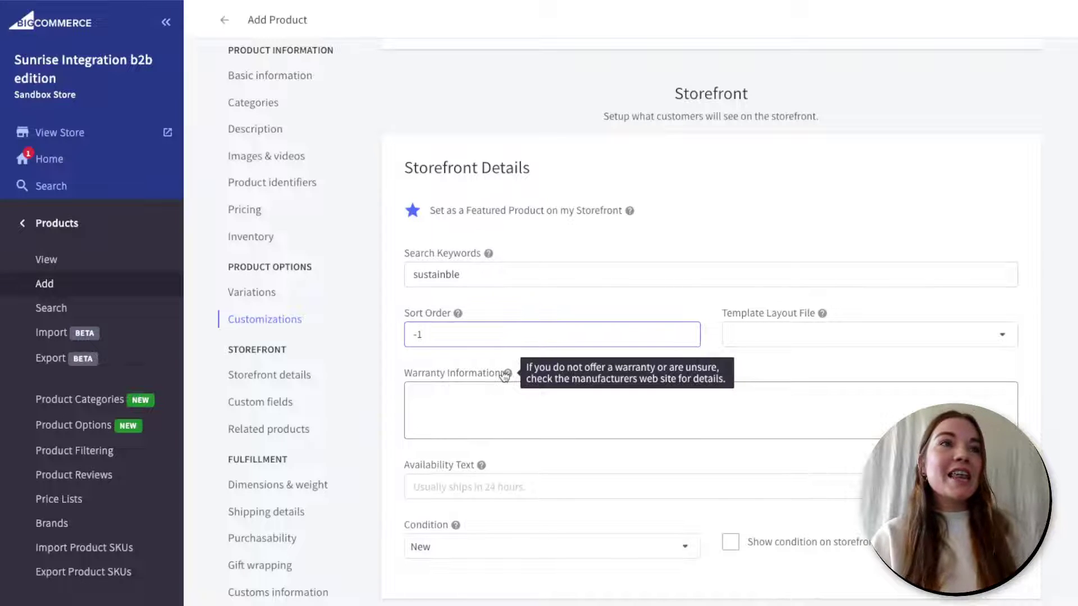
pyautogui.moveTo(481, 470)
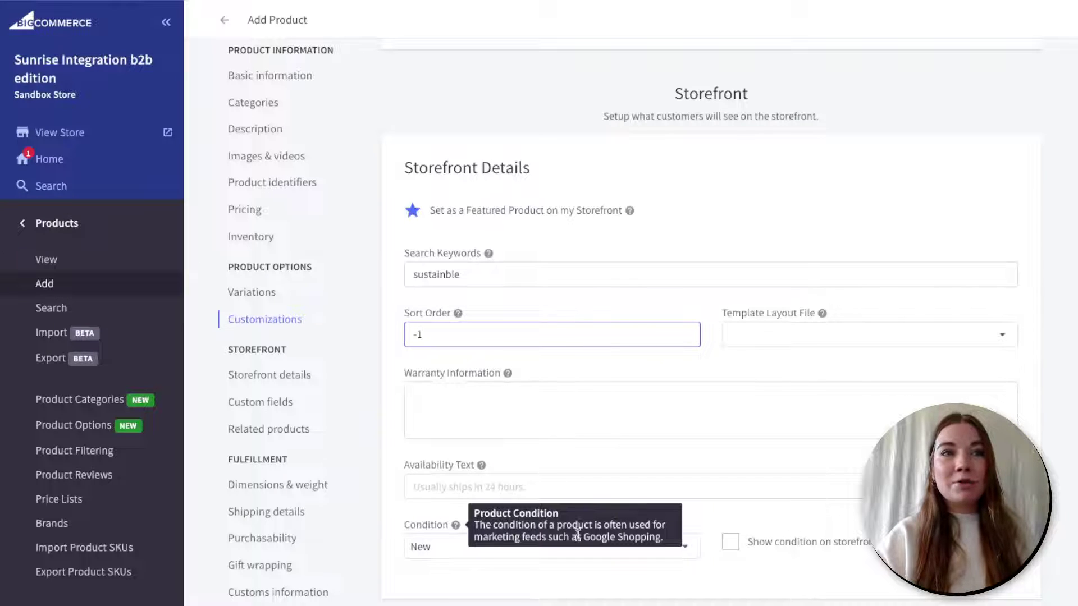
pyautogui.click(686, 549)
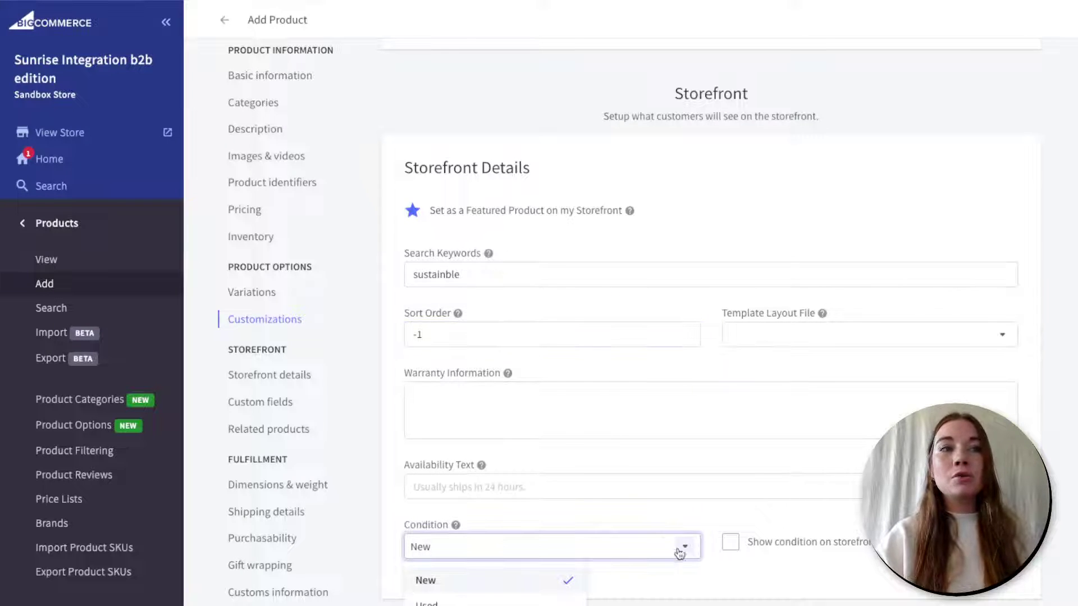
pyautogui.click(735, 571)
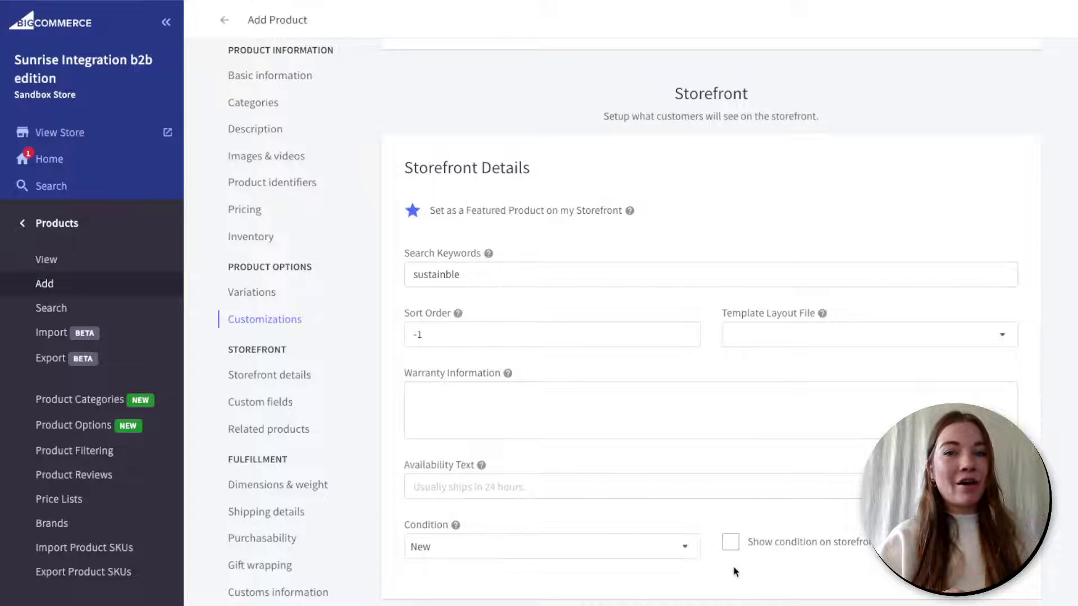
pyautogui.scroll(-4, 735, 571)
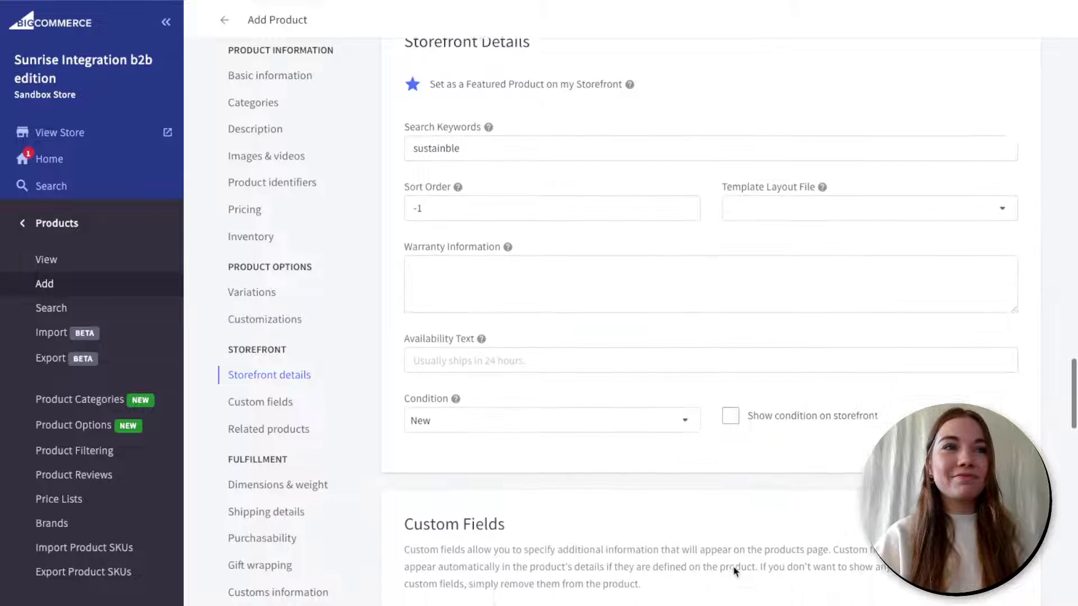
# - Add a custom field row named 'sustainble' with the value 'true'
pyautogui.scroll(-2, 735, 571)
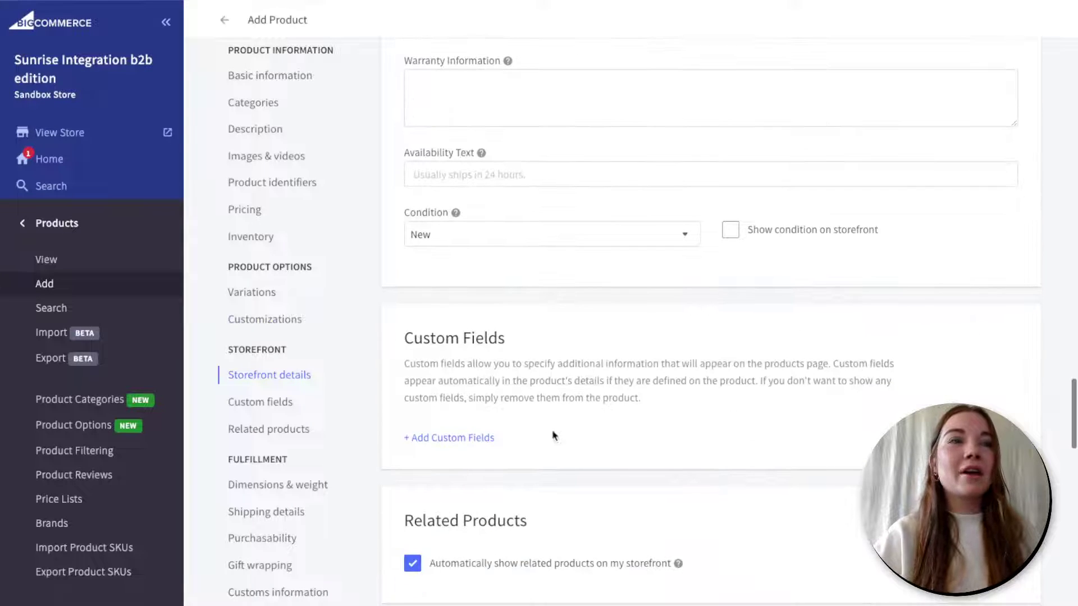
pyautogui.click(466, 441)
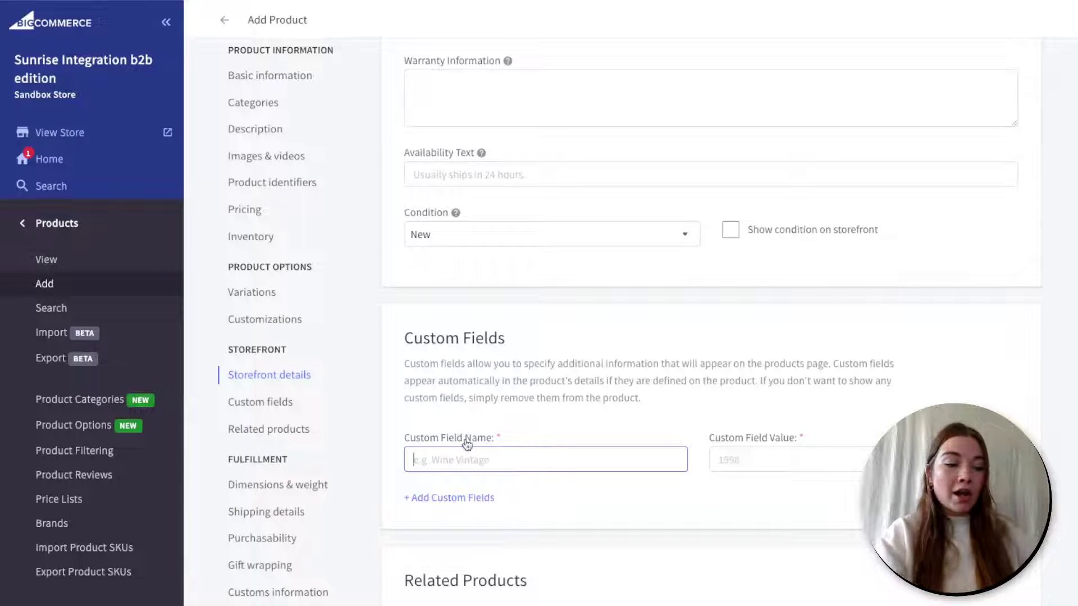
pyautogui.write('sustai')
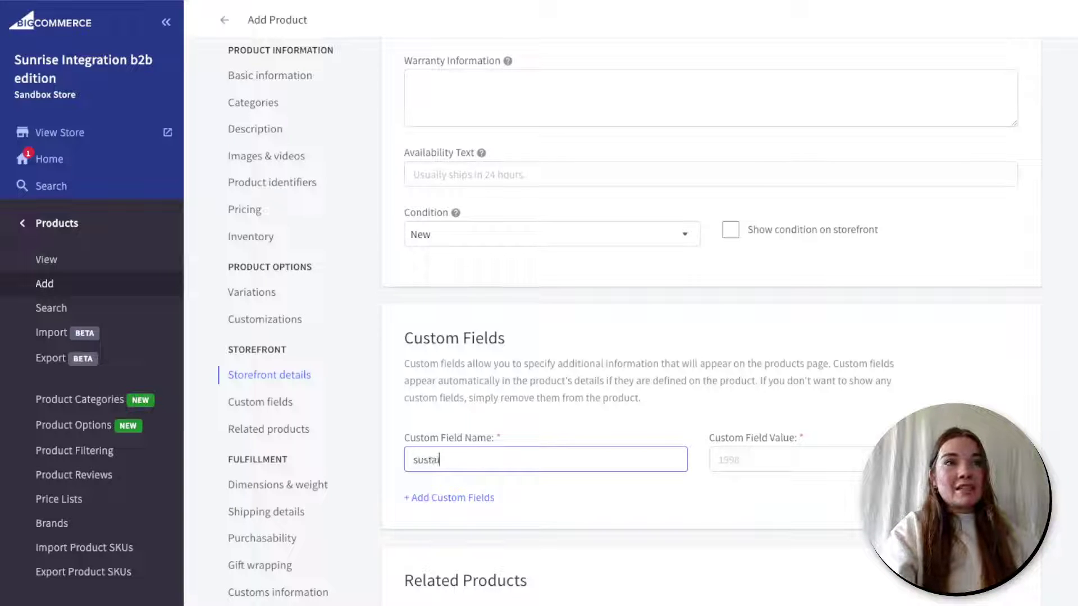
pyautogui.write('nble')
pyautogui.press('Tab')
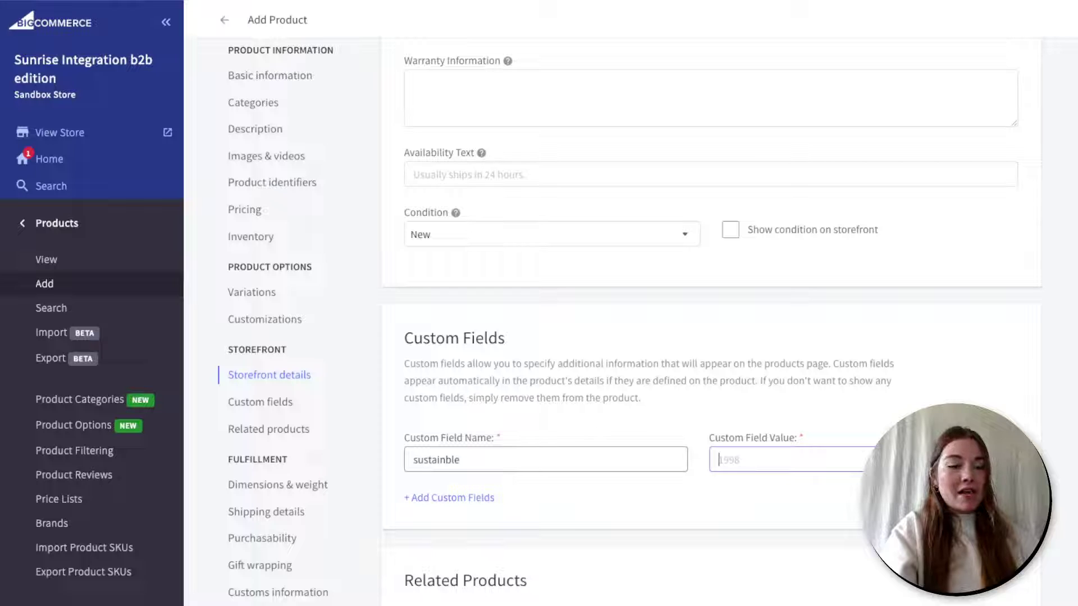
pyautogui.write('true')
pyautogui.click(586, 487)
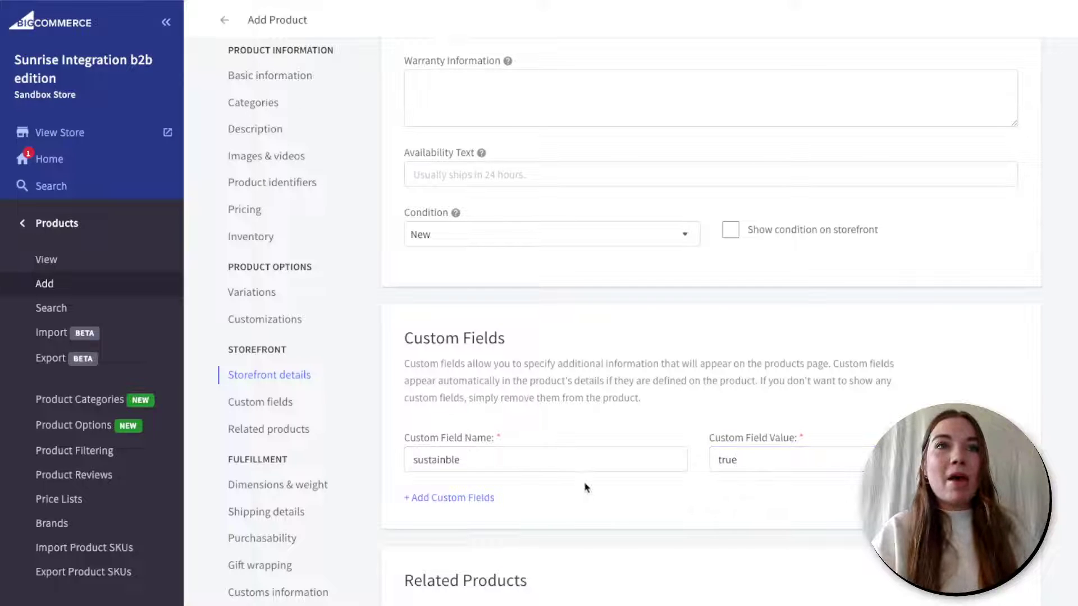
pyautogui.scroll(-2, 751, 470)
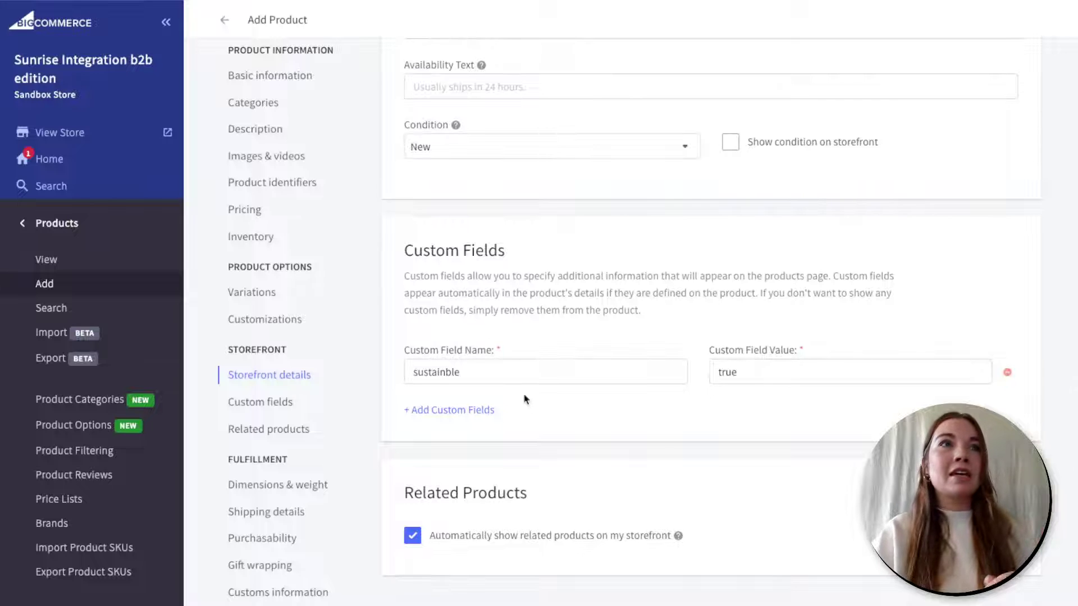
pyautogui.scroll(-1, 525, 399)
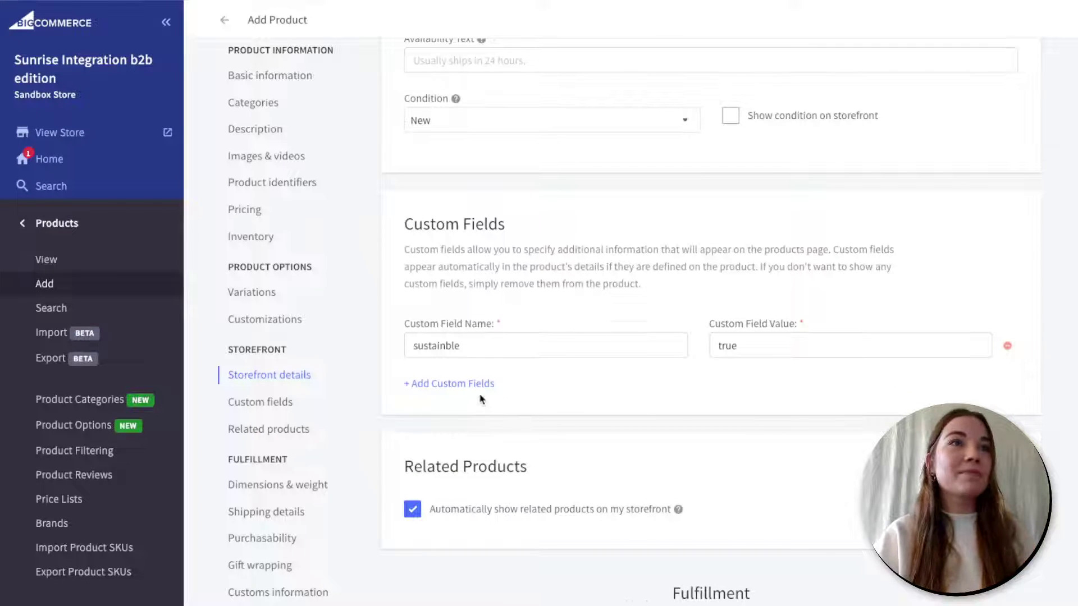
pyautogui.scroll(-2, 480, 400)
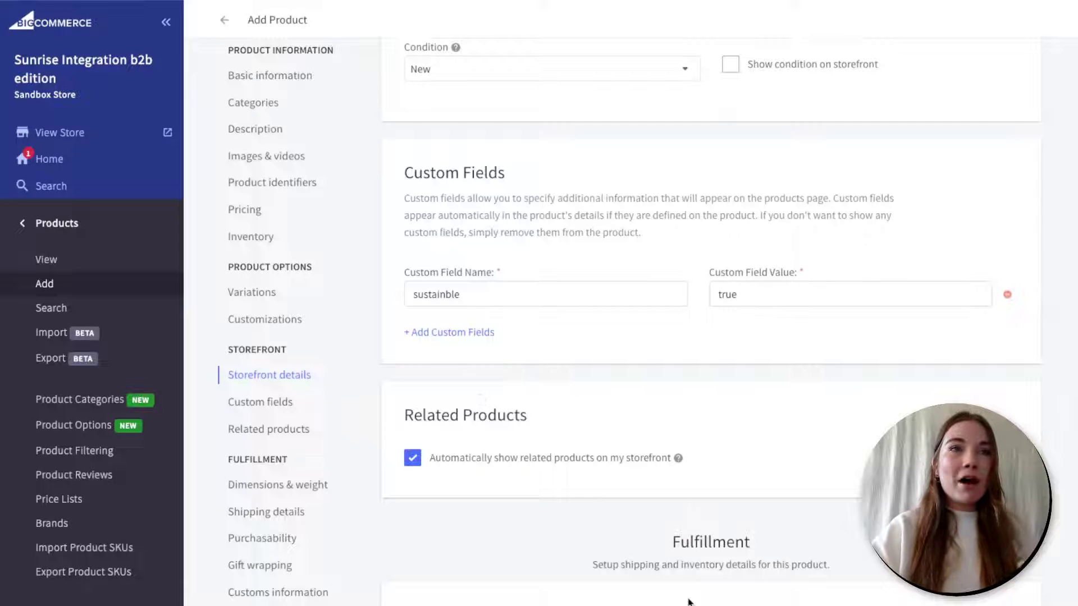
pyautogui.scroll(-2, 255, 347)
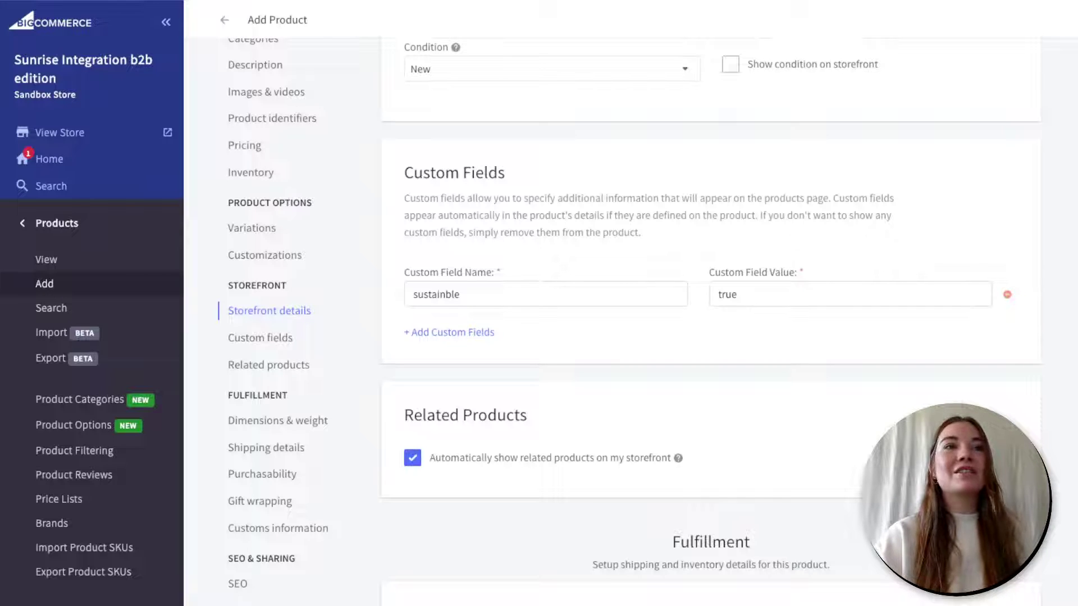
# - Review the Inventory section's tracking and variants, then jump to Purchasability
pyautogui.scroll(5, 800, 425)
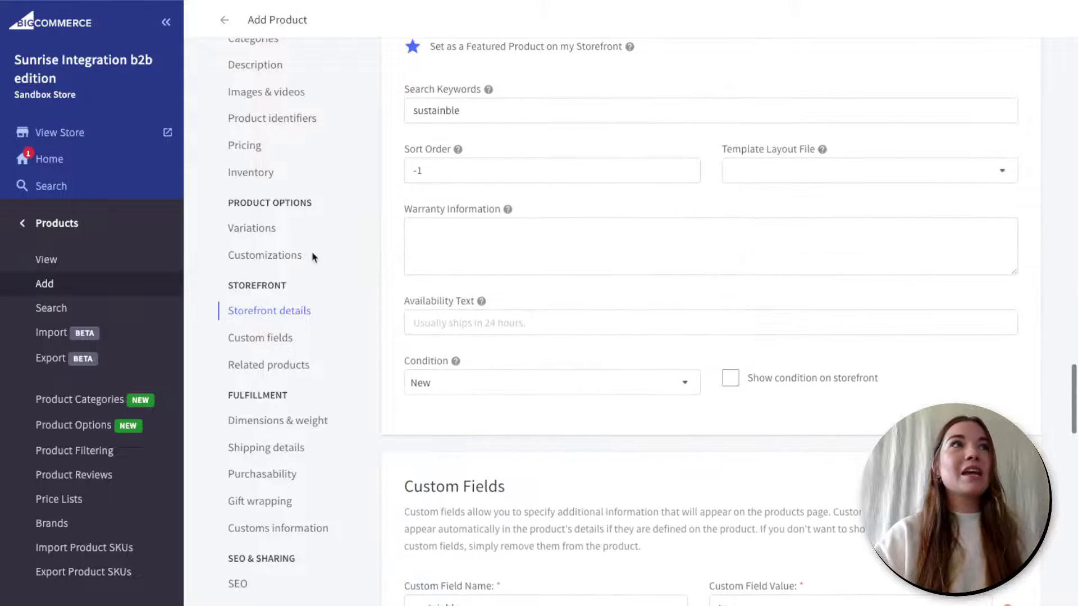
pyautogui.click(259, 175)
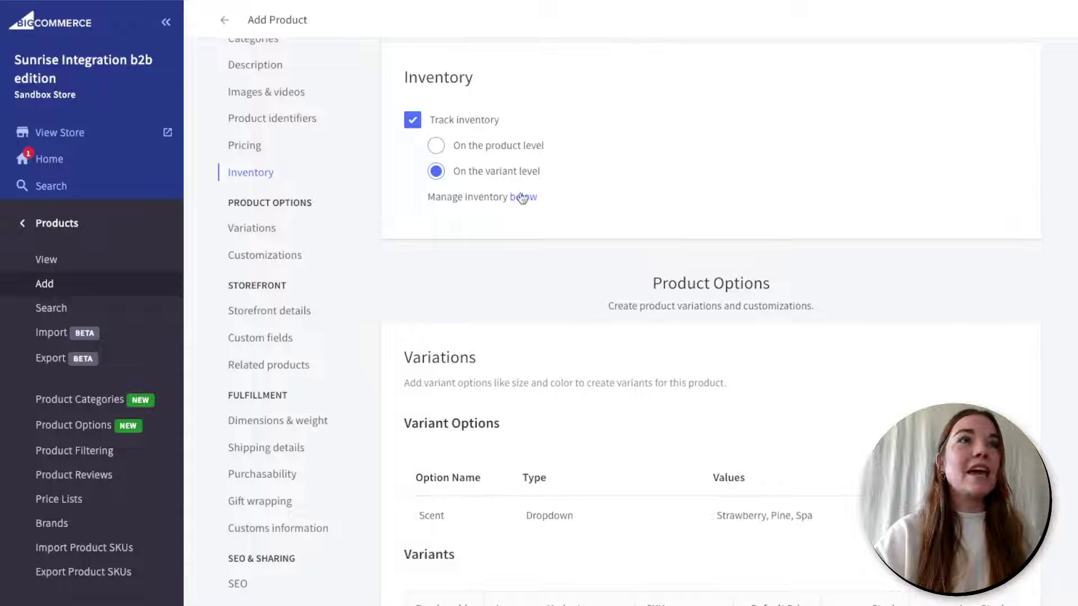
pyautogui.scroll(-1, 522, 197)
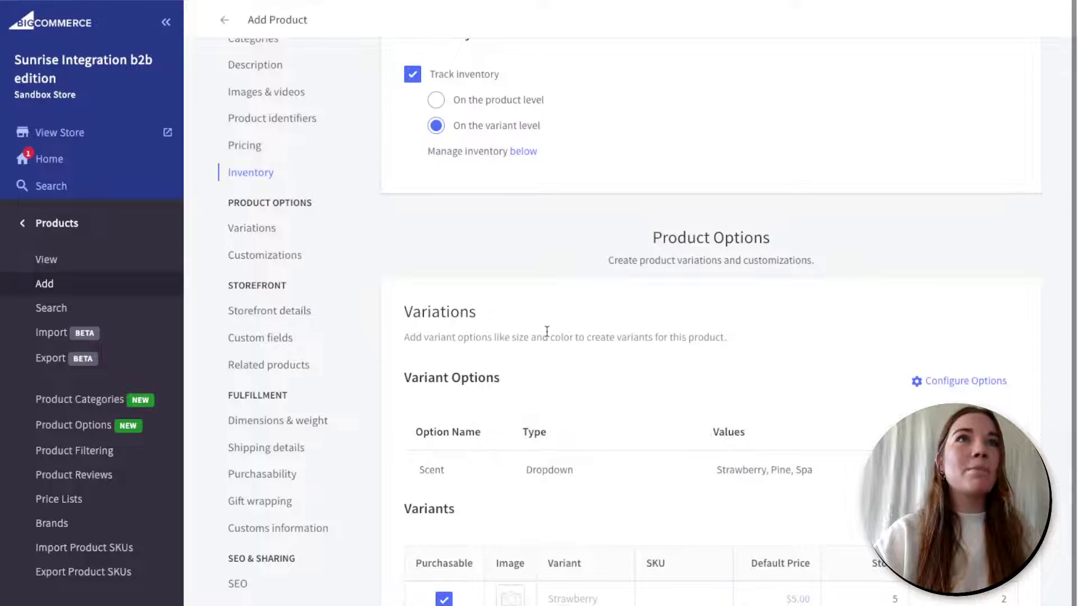
pyautogui.click(263, 474)
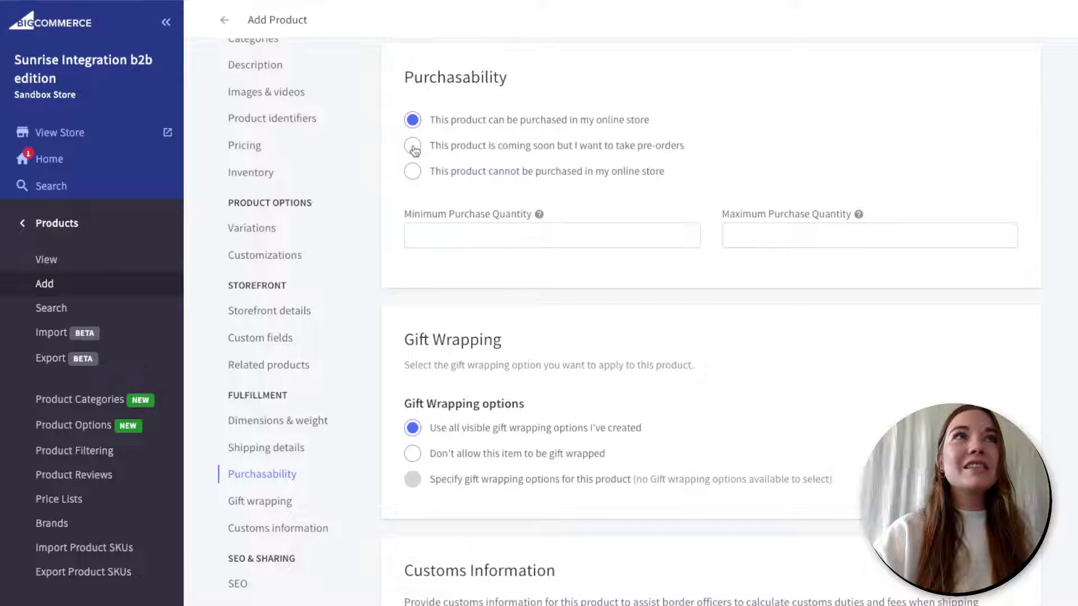
# - Switch the product to pre-orders with a release date of 6 January 2023
pyautogui.click(414, 149)
pyautogui.click(496, 193)
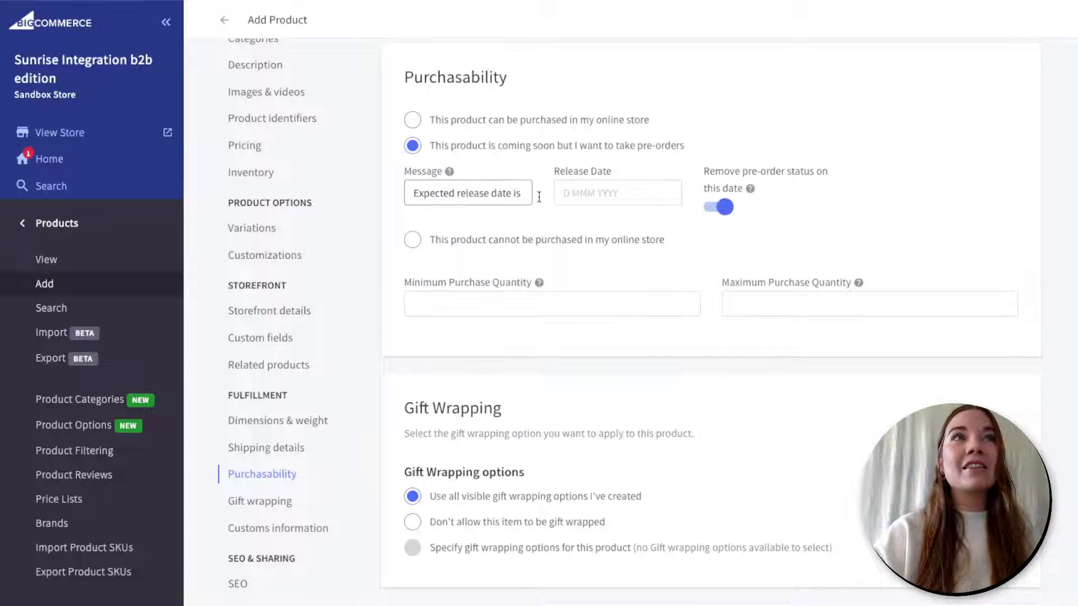
pyautogui.click(568, 193)
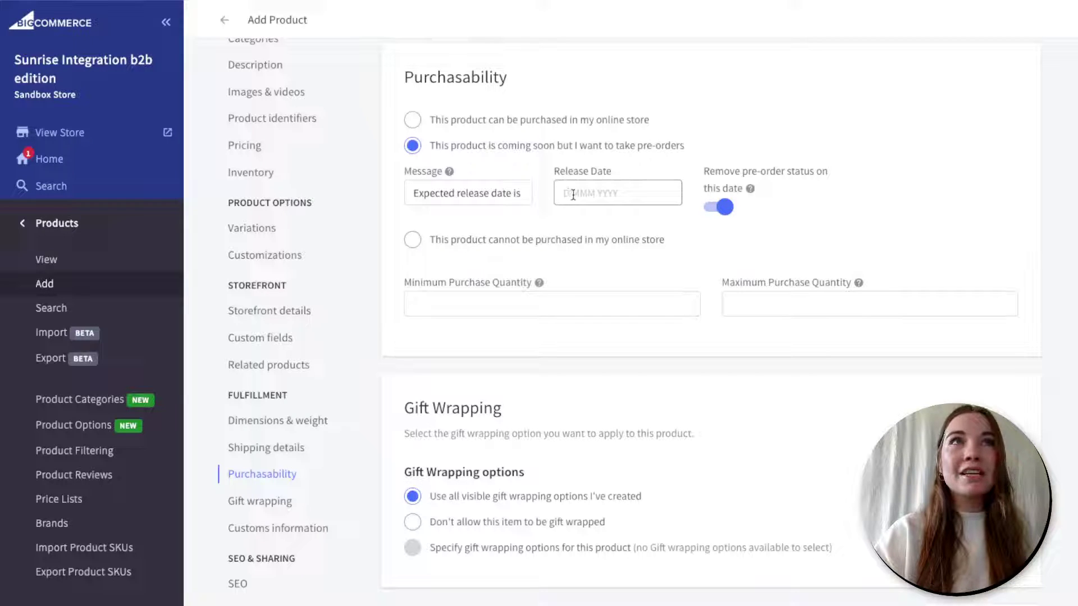
pyautogui.click(573, 194)
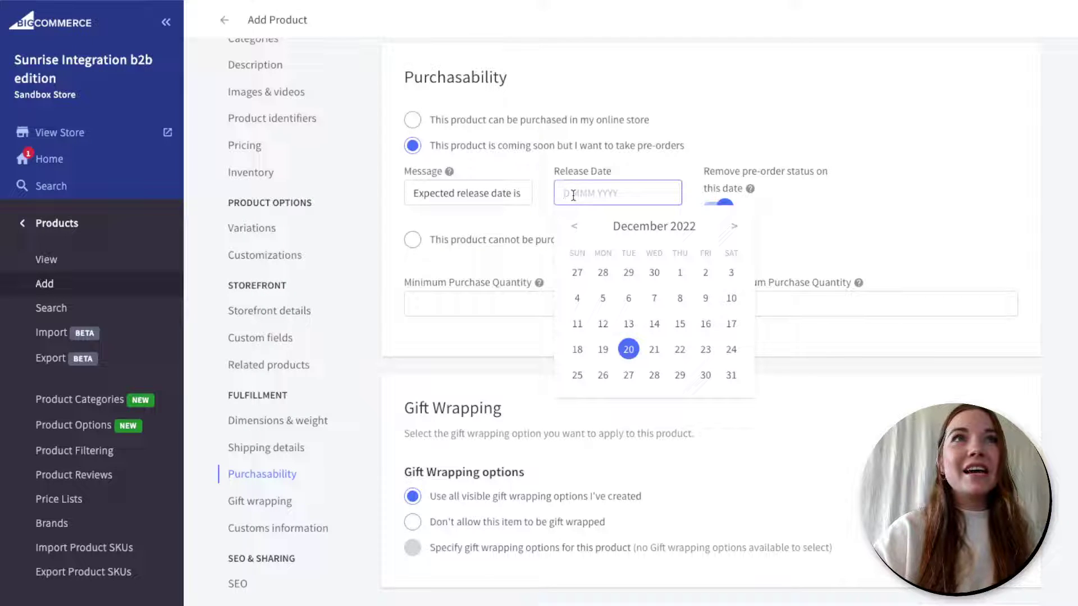
pyautogui.click(734, 227)
pyautogui.click(707, 274)
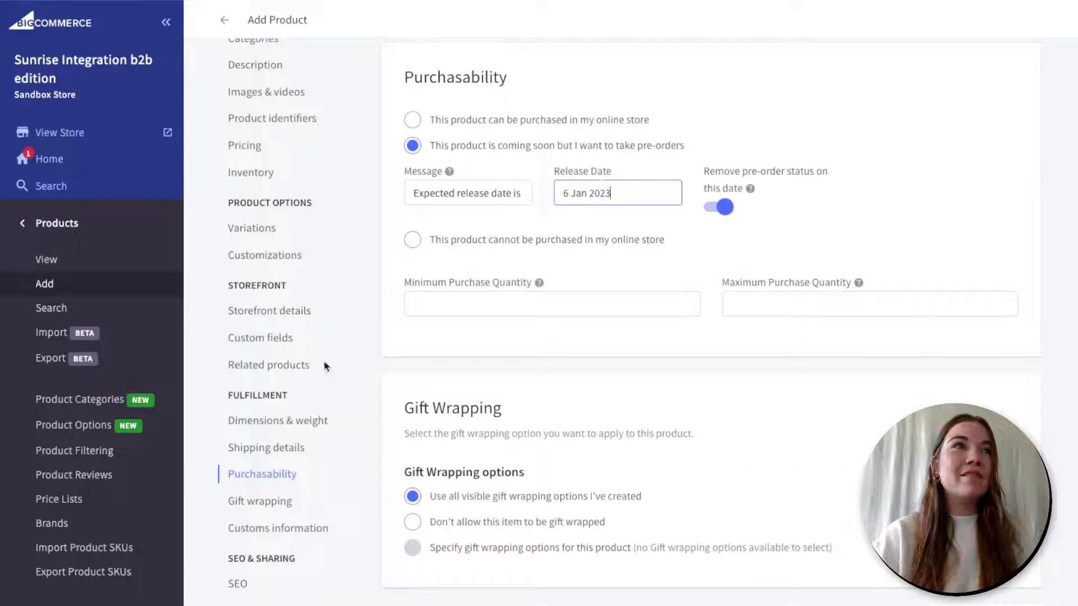
pyautogui.click(269, 366)
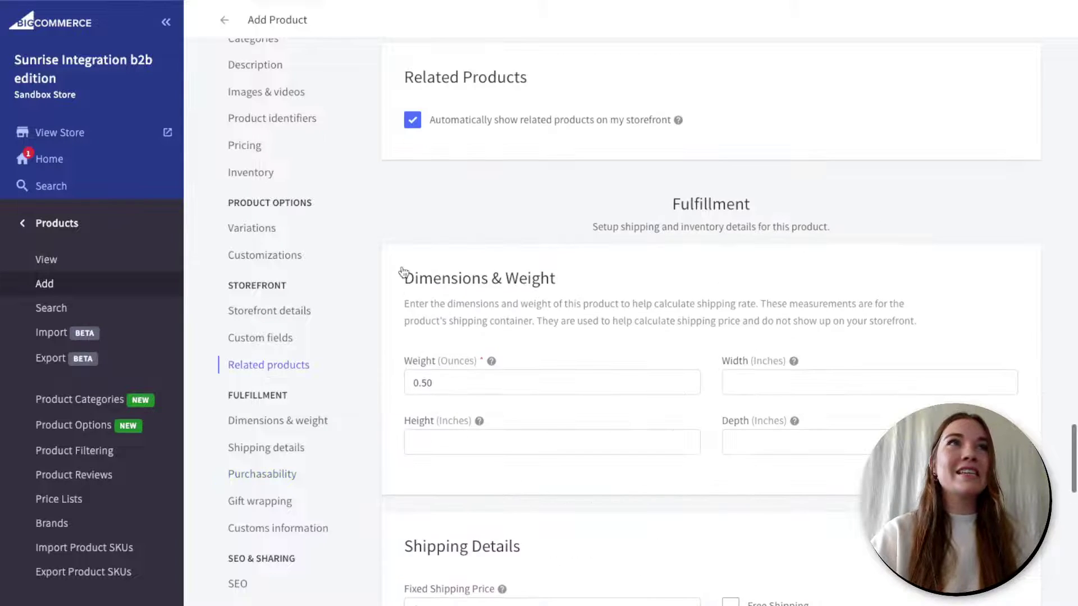
# - Turn off automatic related products, list Bath category products, then re-enable automatic
pyautogui.scroll(1, 448, 215)
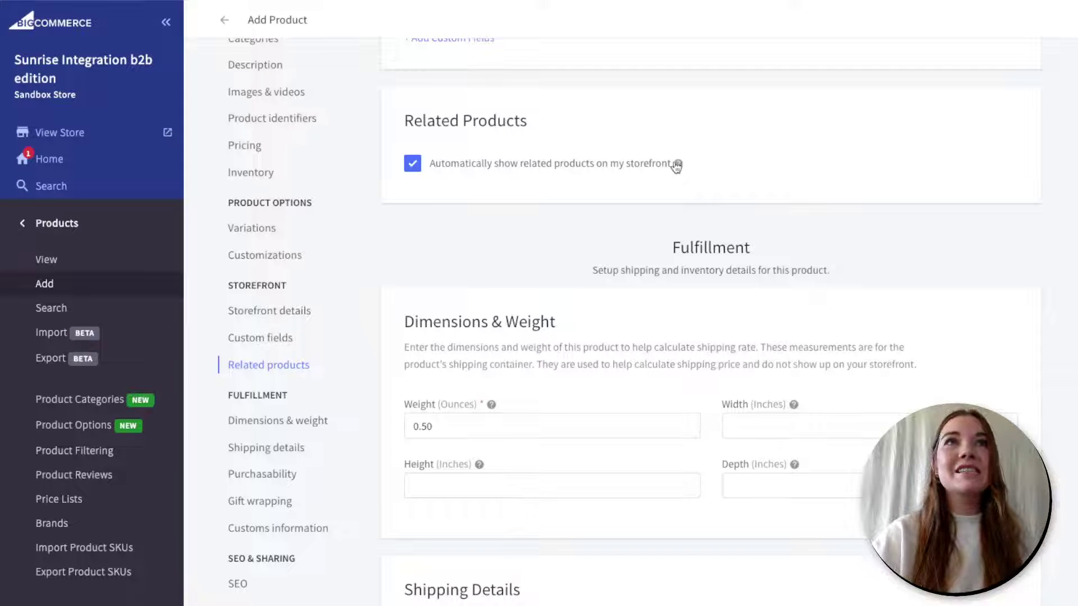
pyautogui.moveTo(678, 167)
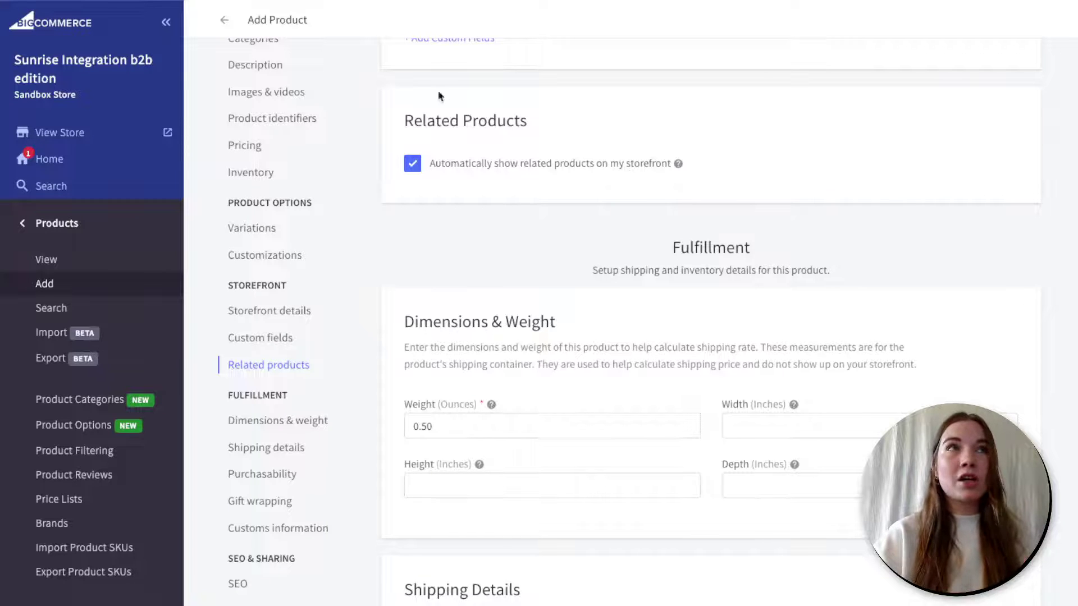
pyautogui.click(412, 163)
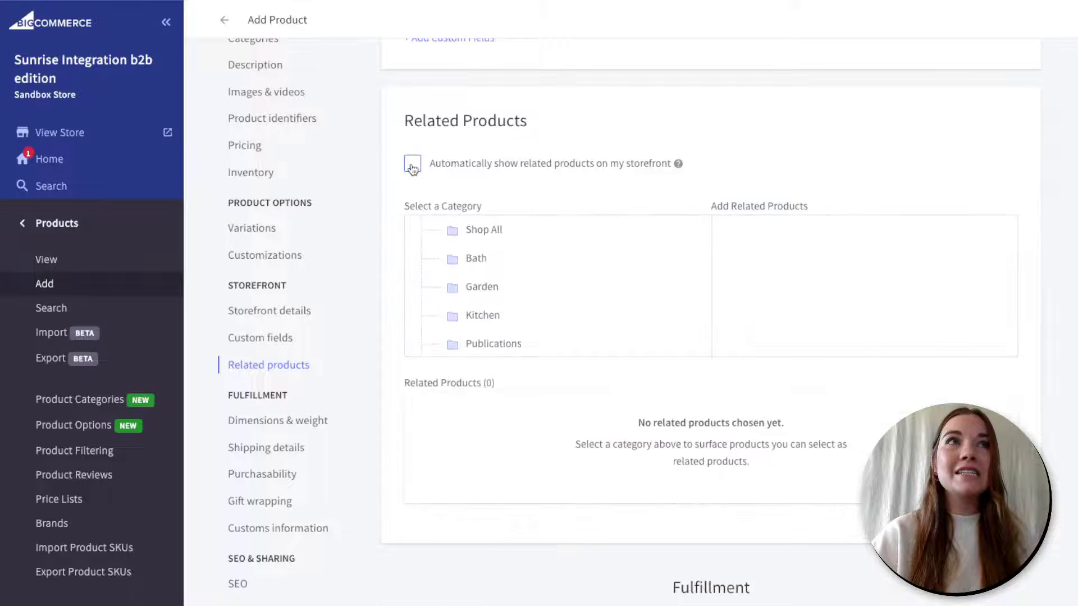
pyautogui.click(458, 265)
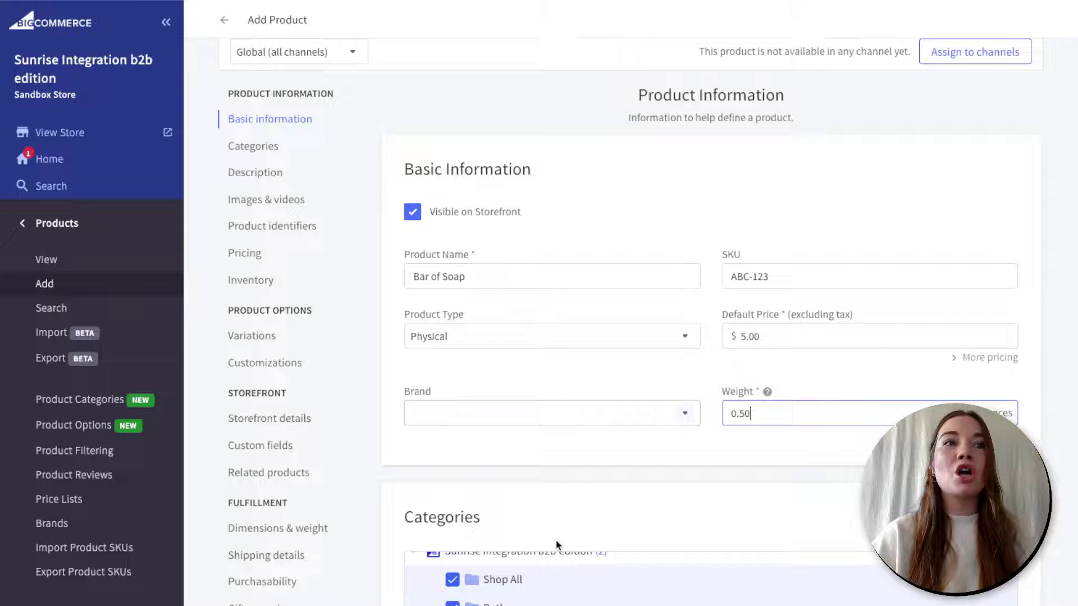
pyautogui.scroll(-1, 557, 544)
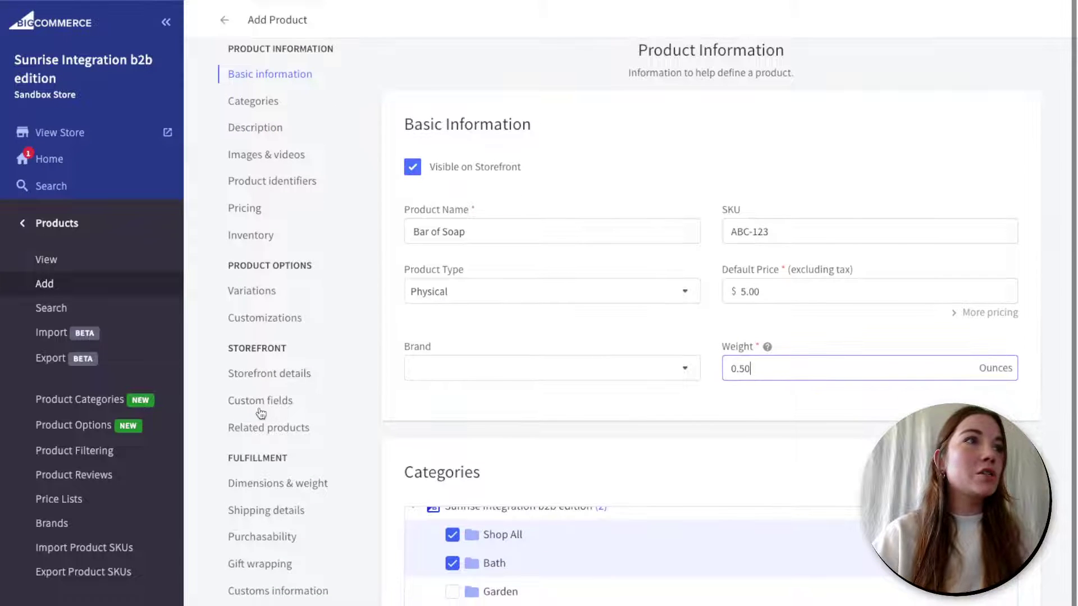
pyautogui.click(267, 429)
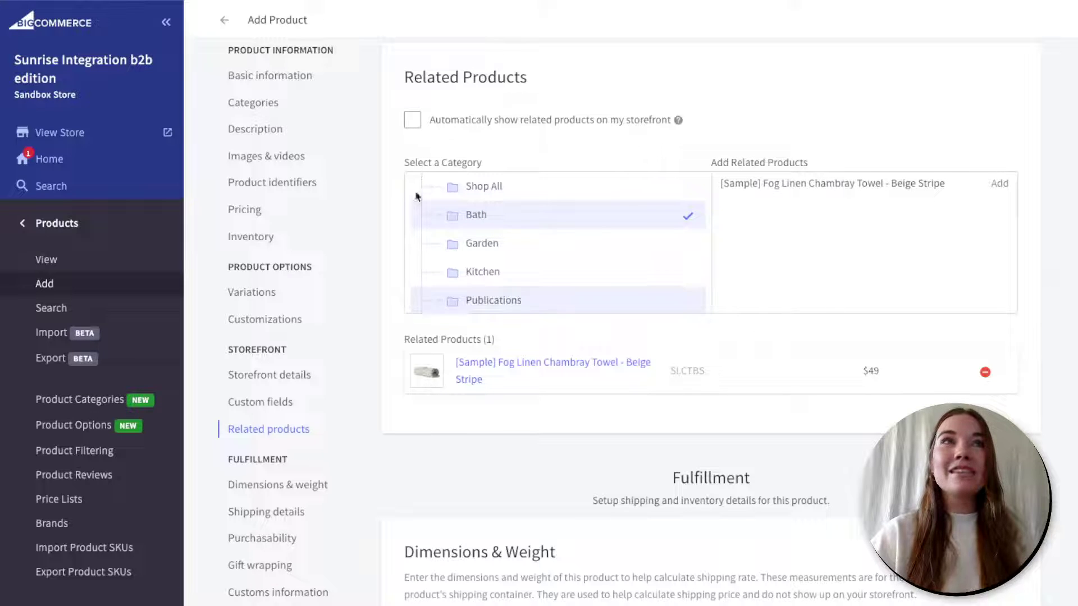
pyautogui.click(415, 125)
# - Keep 'Automatically show related products on my storefront' checked
pyautogui.click(416, 125)
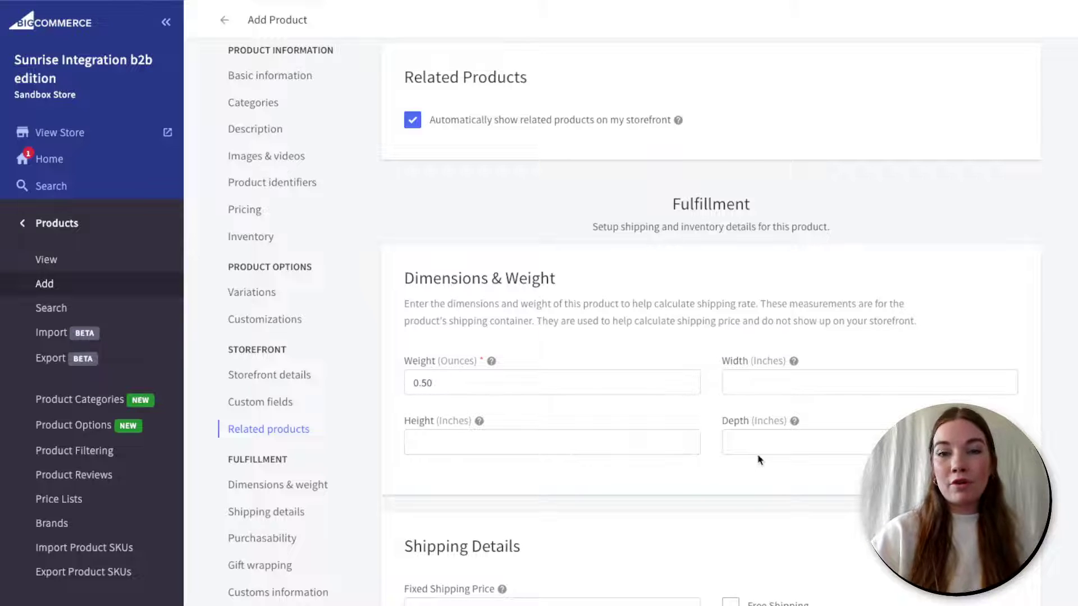
# - Enable free shipping and make the product purchasable now instead of pre-order
pyautogui.scroll(-3, 759, 459)
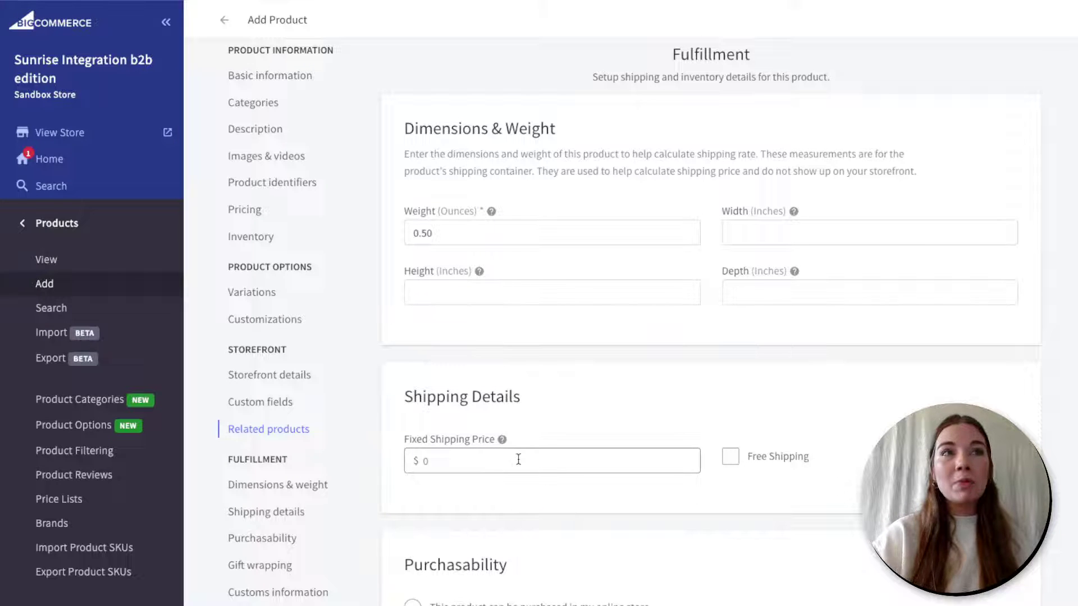
pyautogui.click(732, 457)
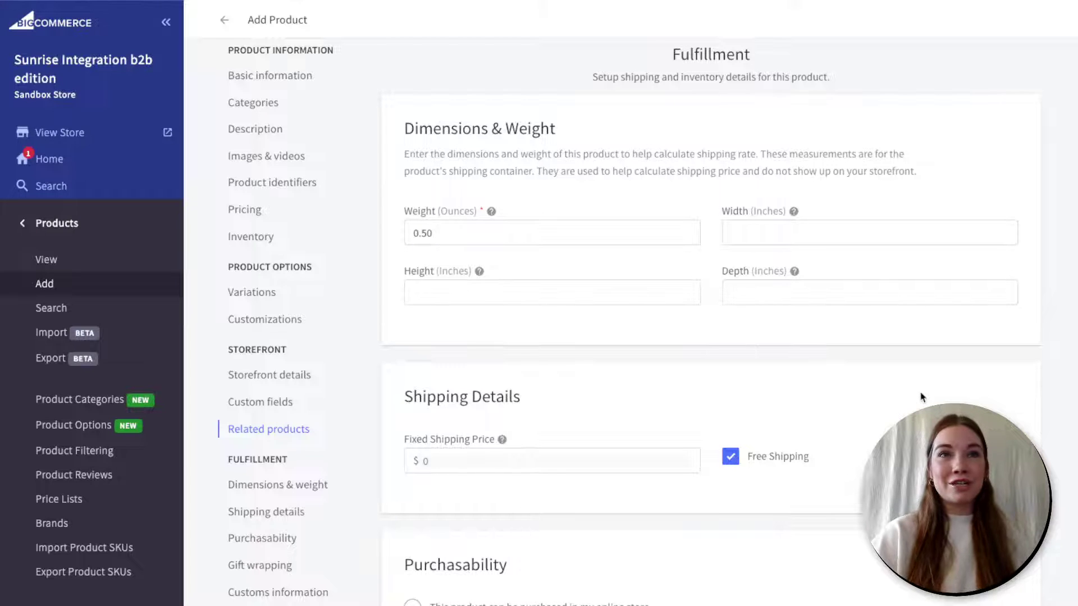
pyautogui.scroll(-1, 921, 397)
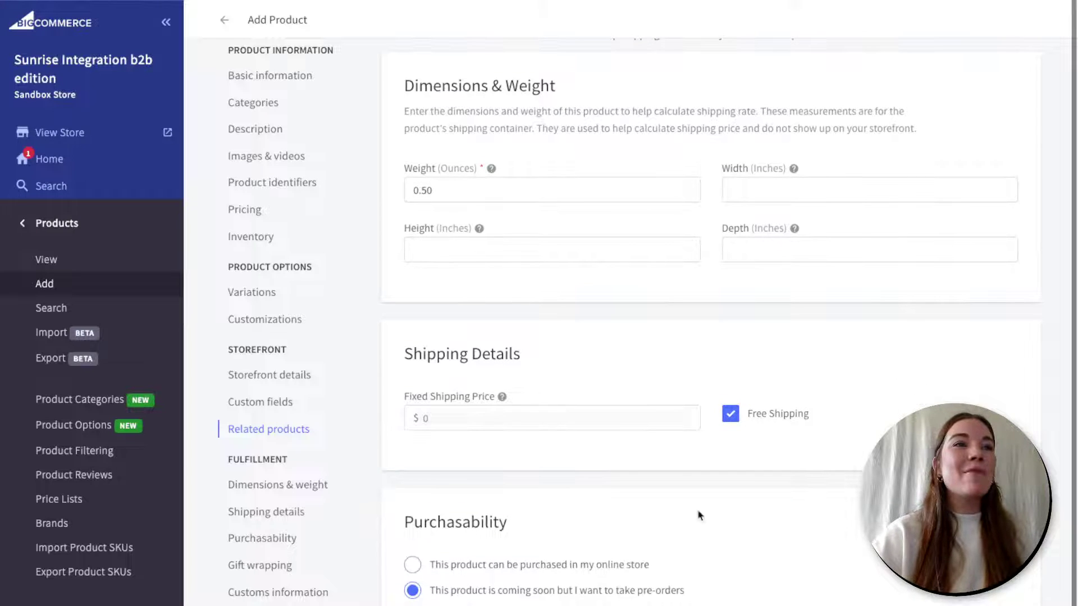
pyautogui.scroll(-4, 699, 514)
pyautogui.scroll(-1, 699, 515)
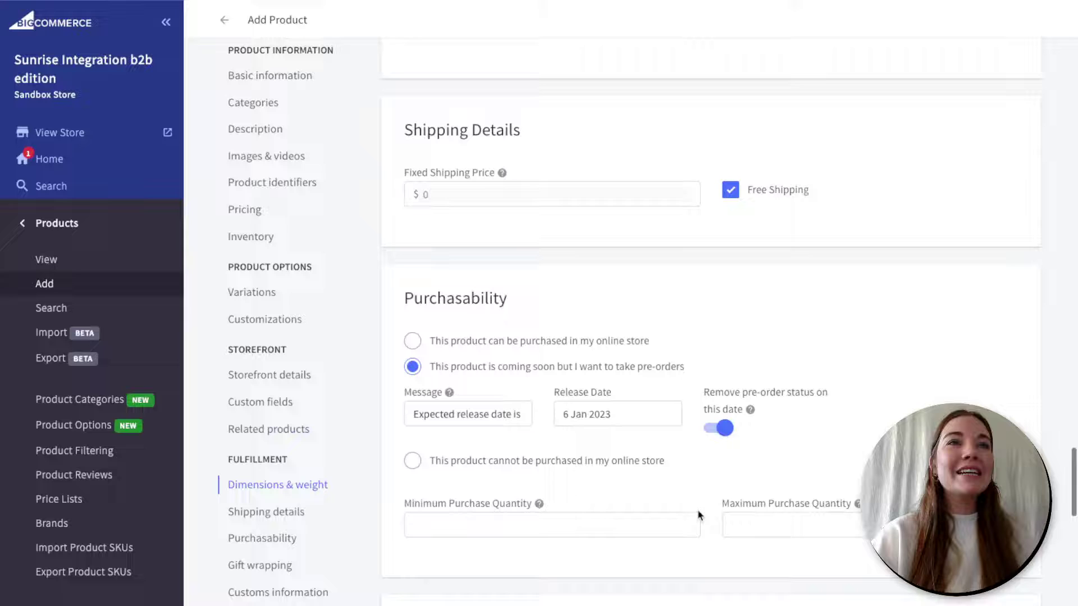
pyautogui.click(412, 341)
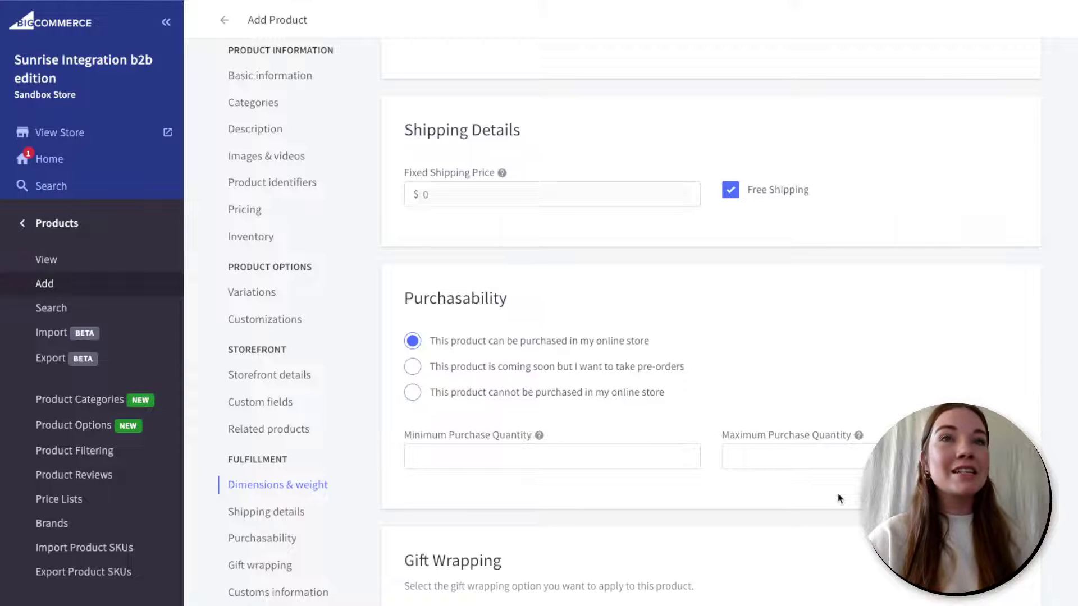
pyautogui.scroll(-1, 839, 499)
pyautogui.scroll(-1, 837, 494)
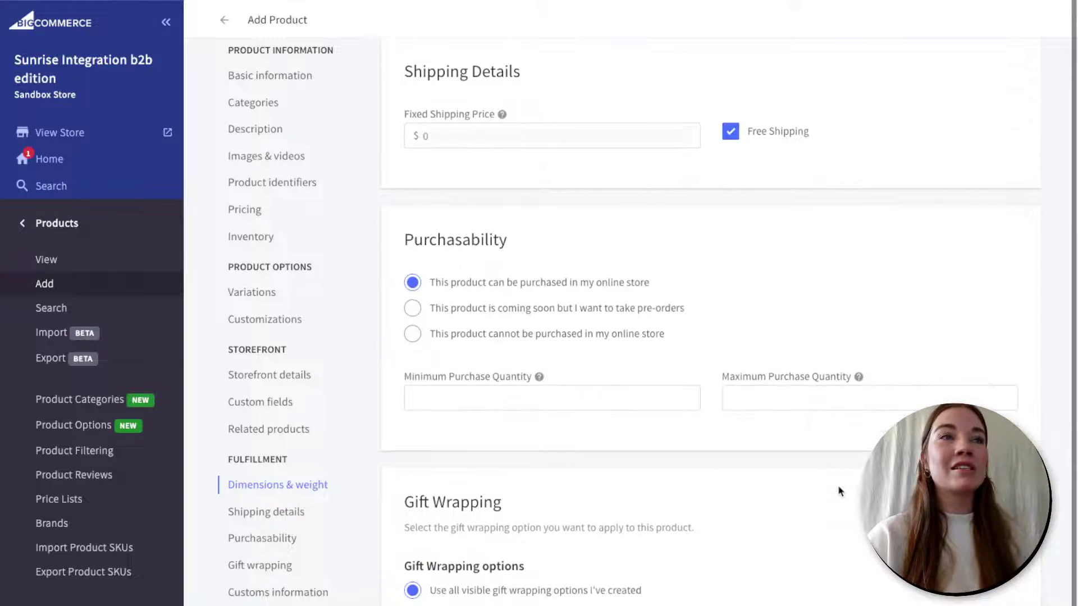
pyautogui.scroll(-5, 626, 452)
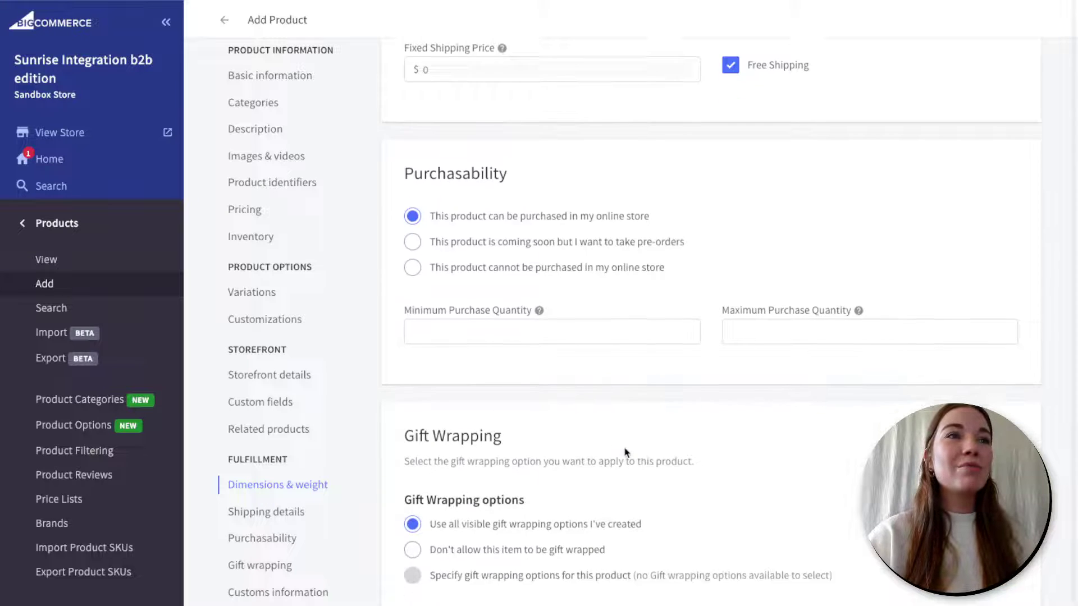
pyautogui.scroll(-2, 626, 453)
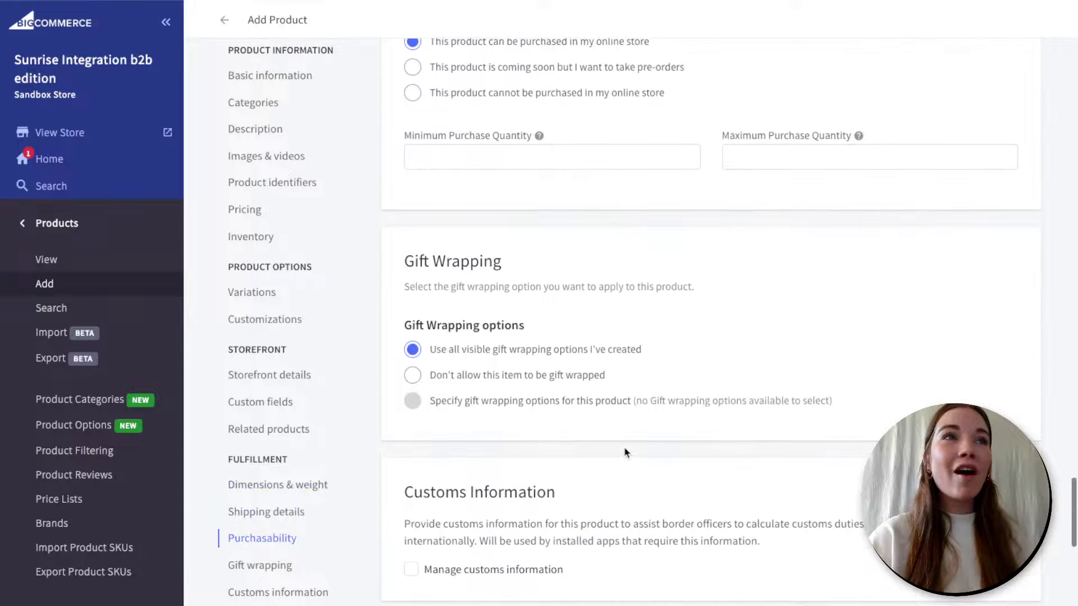
pyautogui.scroll(-4, 492, 404)
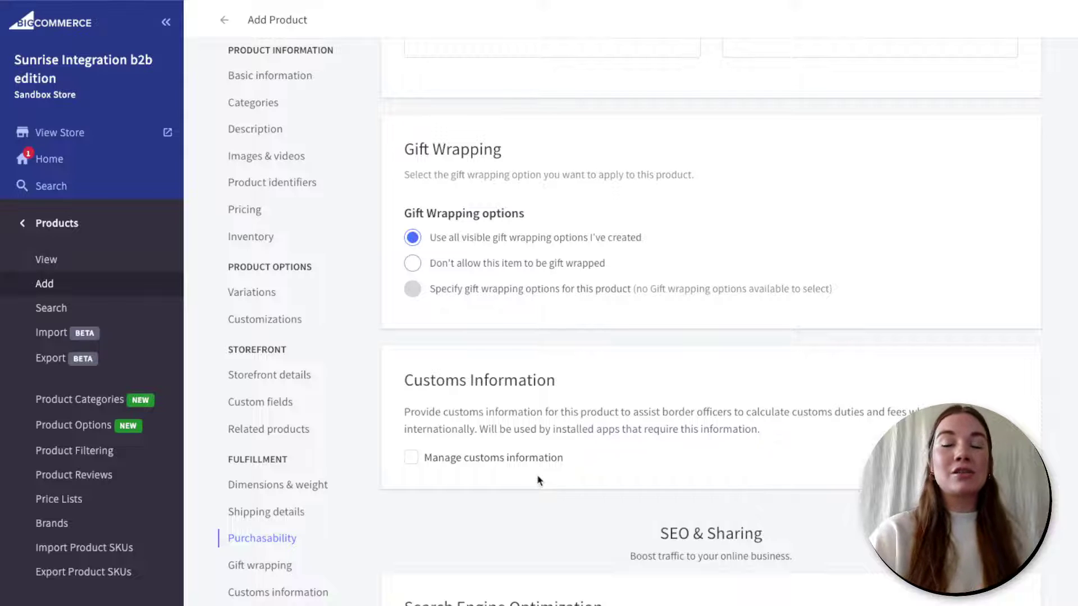
pyautogui.scroll(-5, 537, 481)
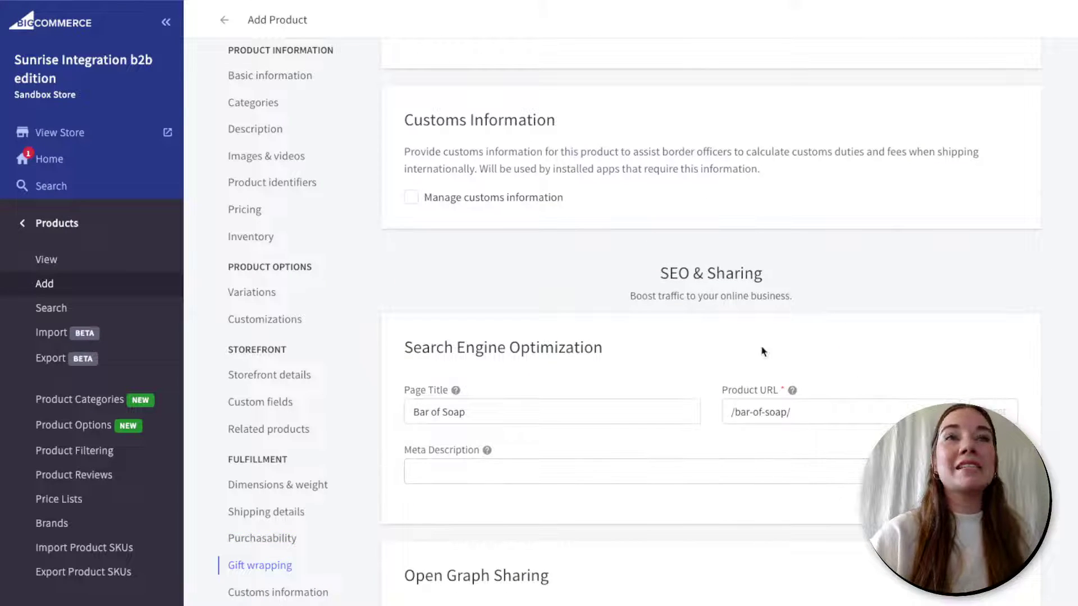
# - Enter the meta description 'Sustainable bar of soap.' and save the product
pyautogui.click(504, 469)
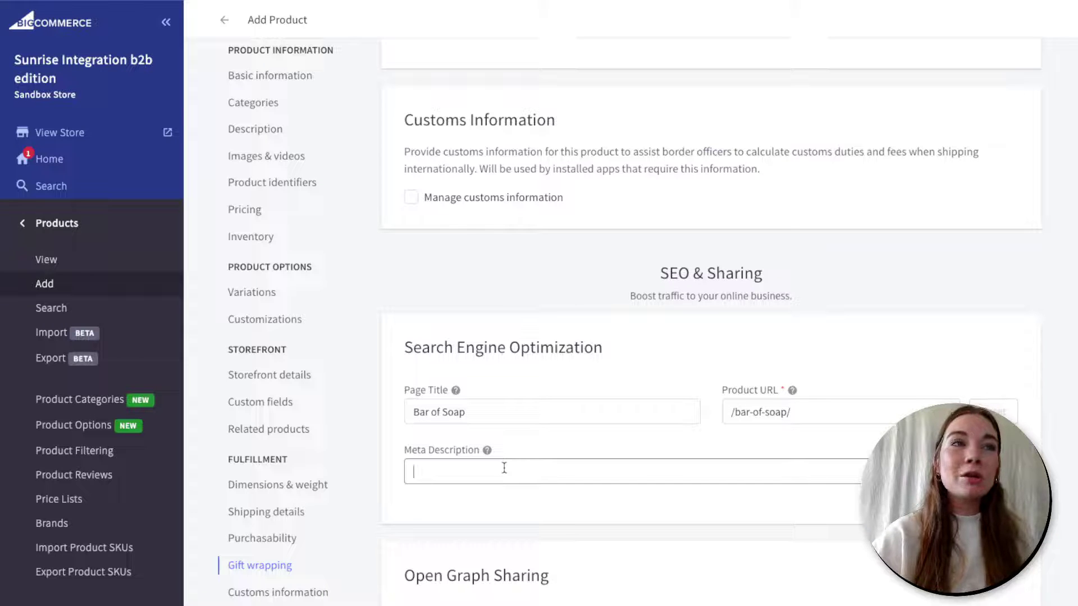
pyautogui.write('Su')
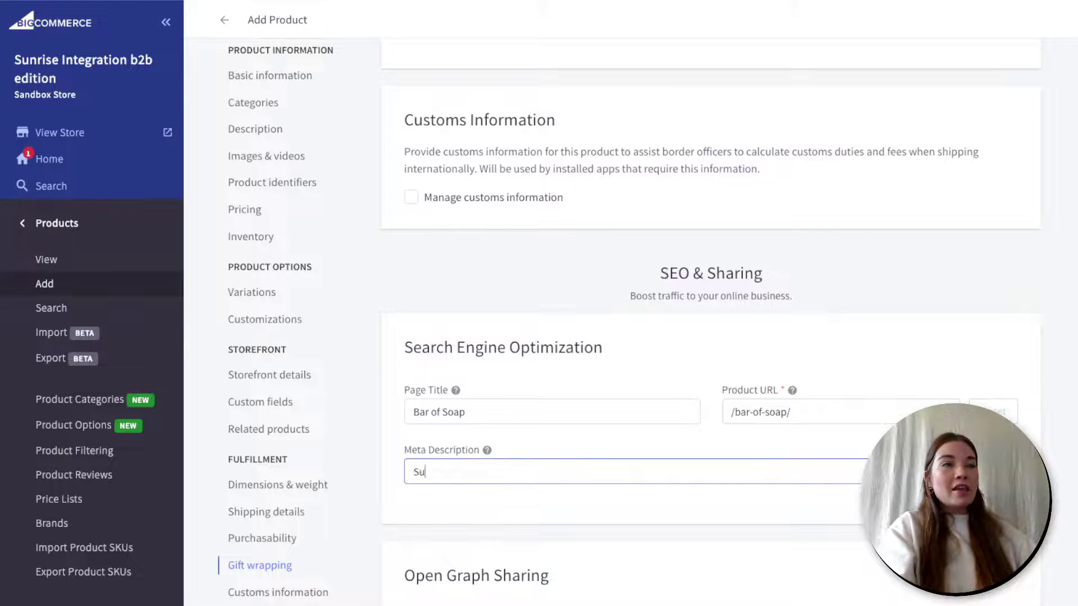
pyautogui.write('stainable ')
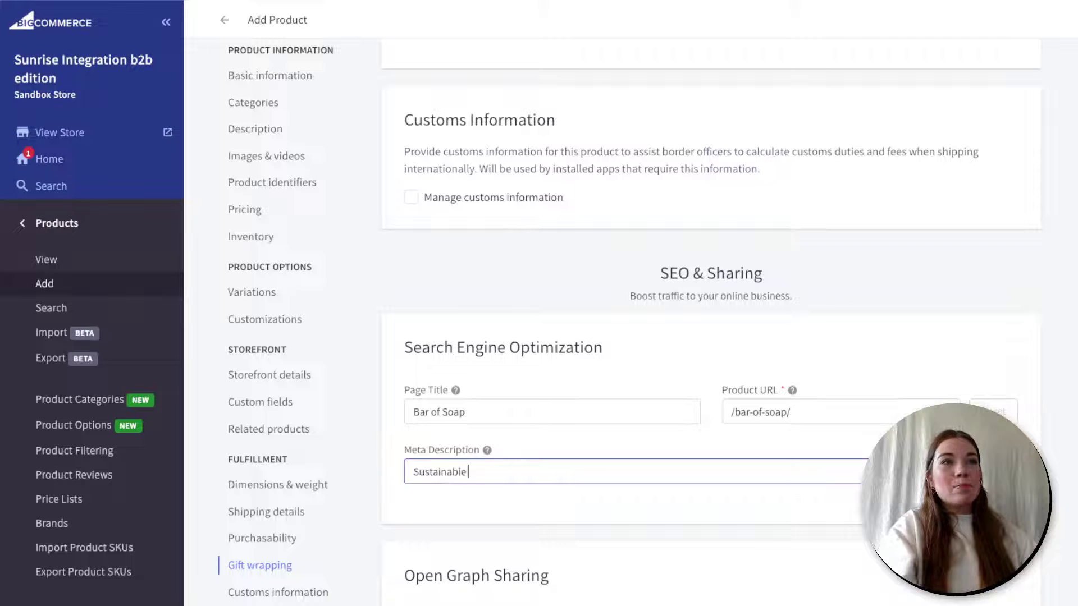
pyautogui.write('bar of soap.')
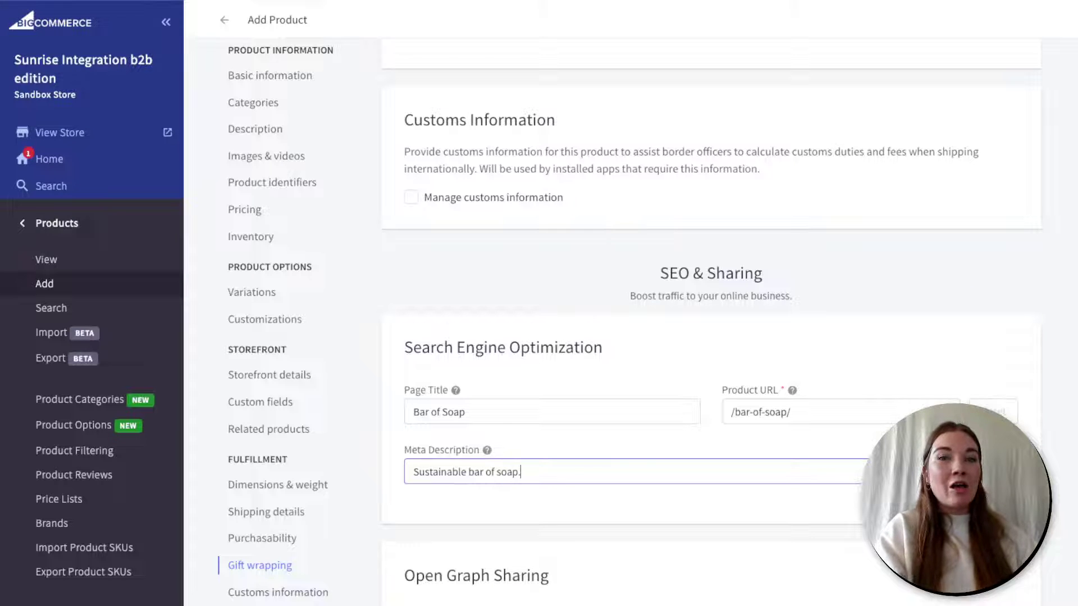
pyautogui.scroll(-4, 549, 343)
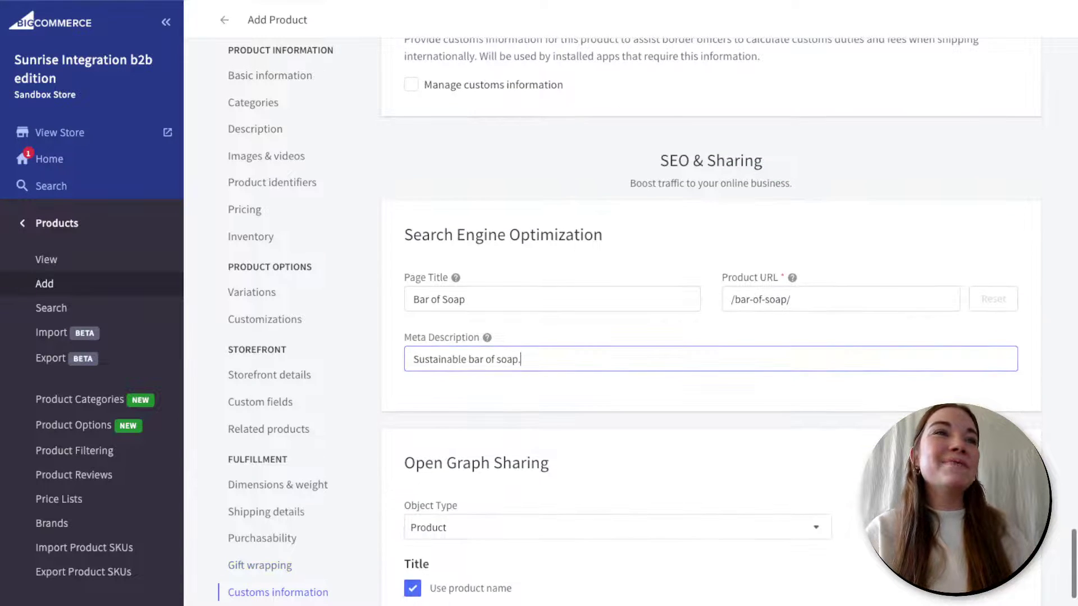
pyautogui.scroll(-2, 534, 418)
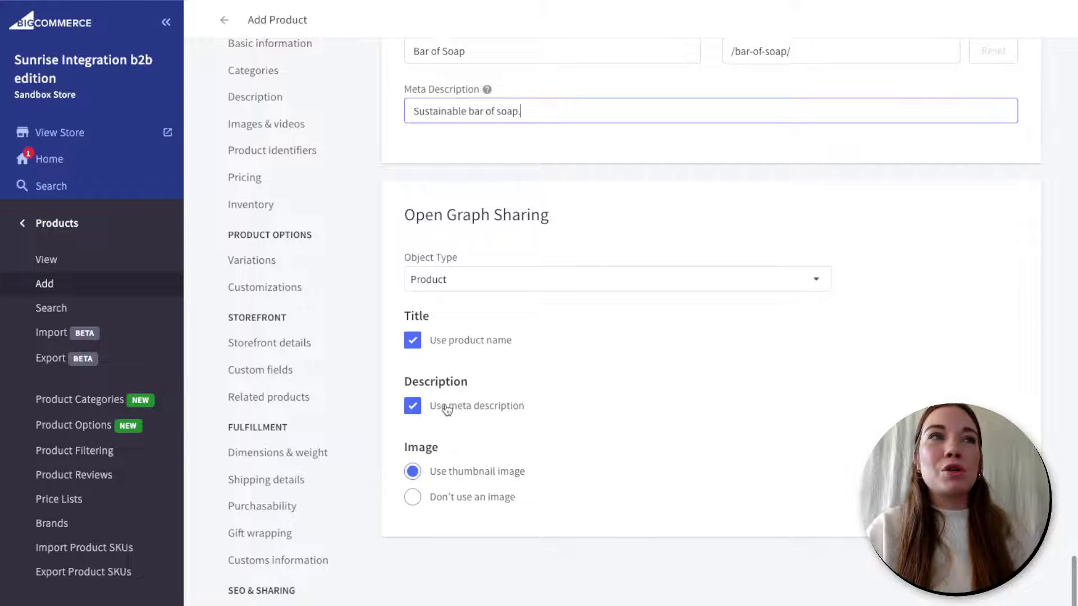
pyautogui.scroll(-1, 492, 378)
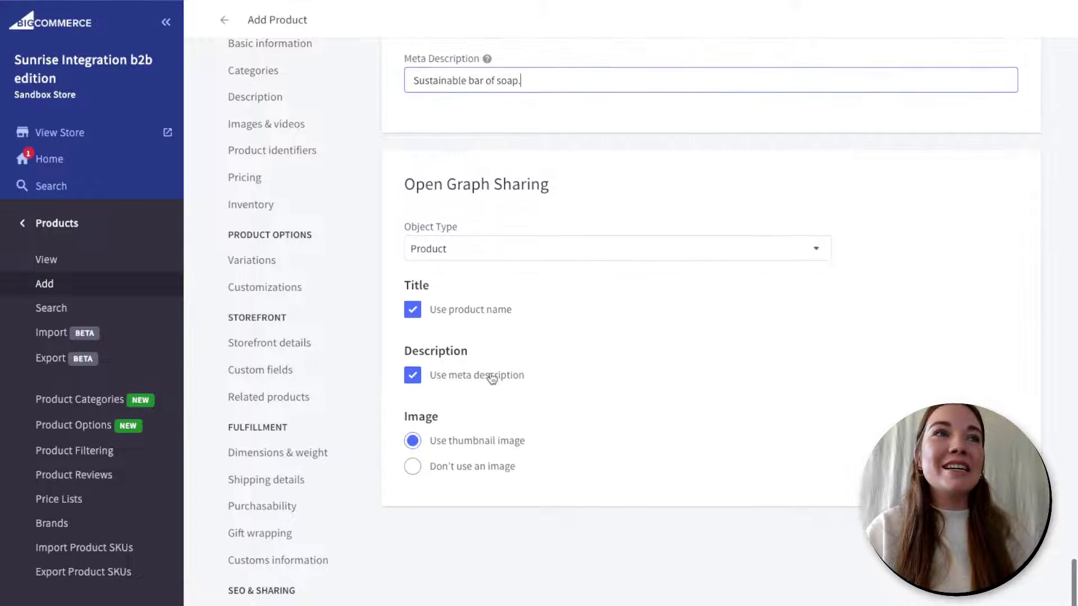
pyautogui.scroll(-2, 560, 411)
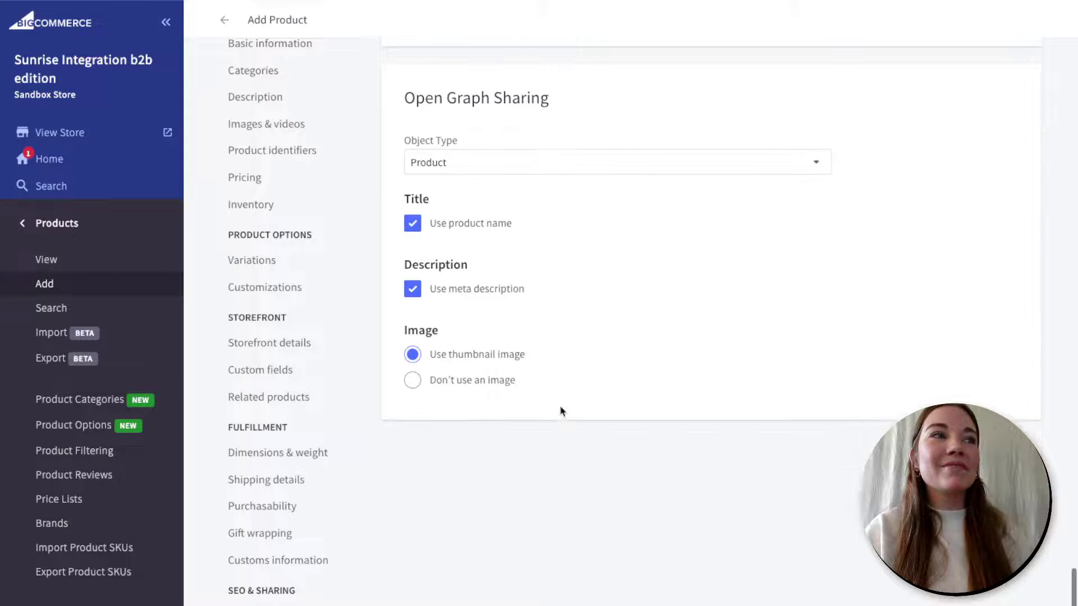
pyautogui.scroll(2, 560, 412)
pyautogui.scroll(1, 562, 412)
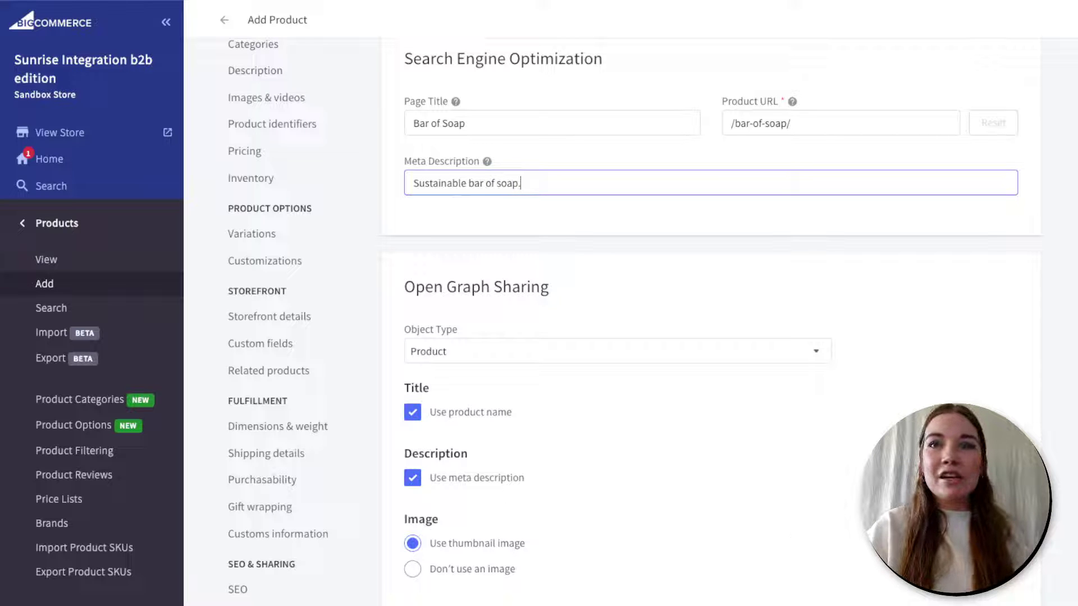
pyautogui.press('Return')
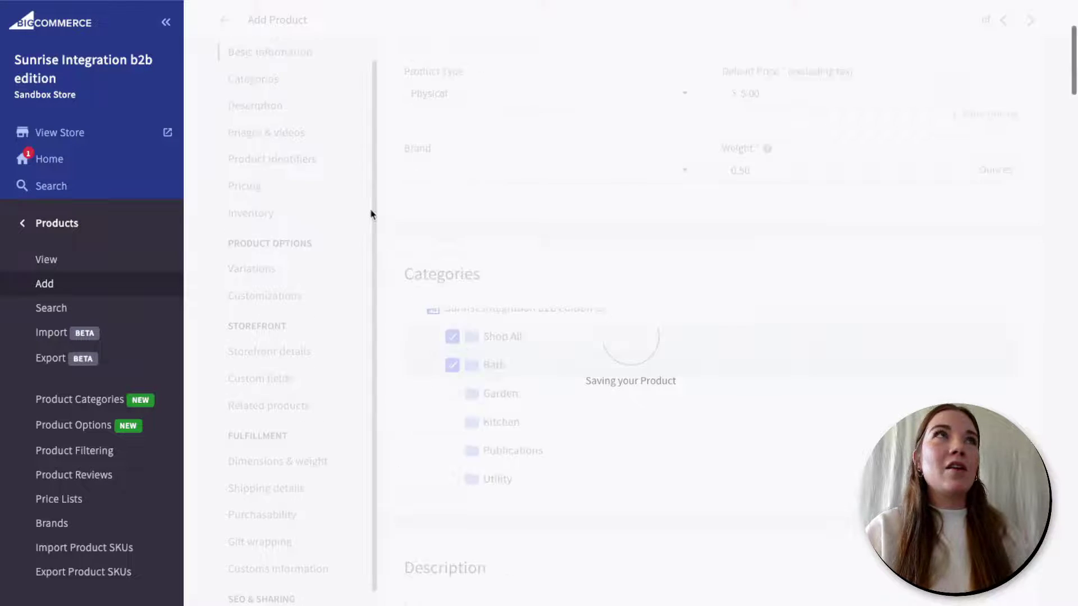
# - Return to the main admin menu and scroll Settings to the Products section
pyautogui.click(25, 225)
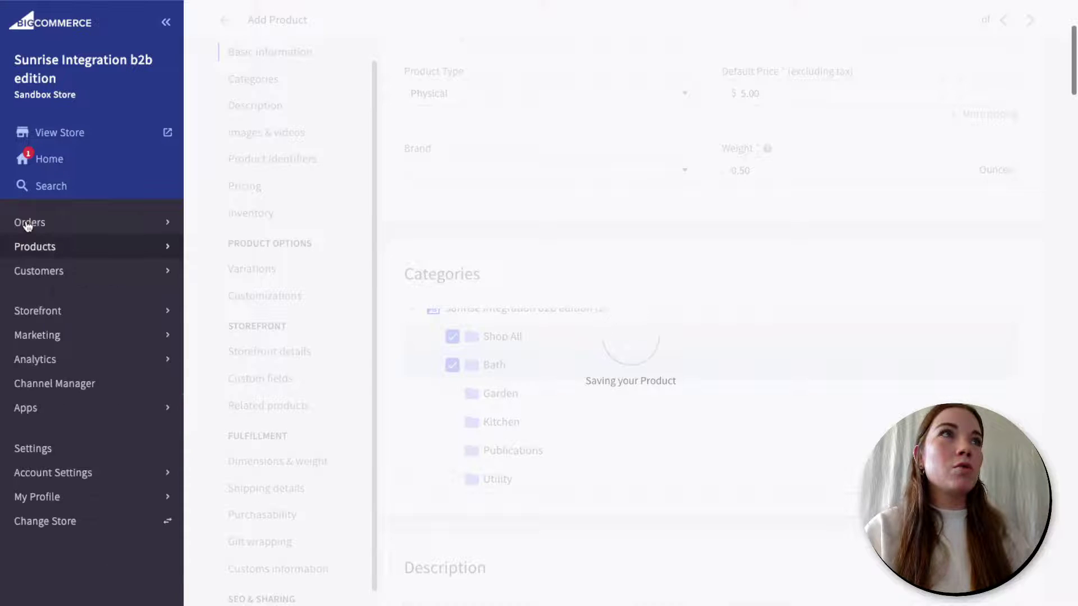
pyautogui.rightClick(43, 451)
pyautogui.press('Escape')
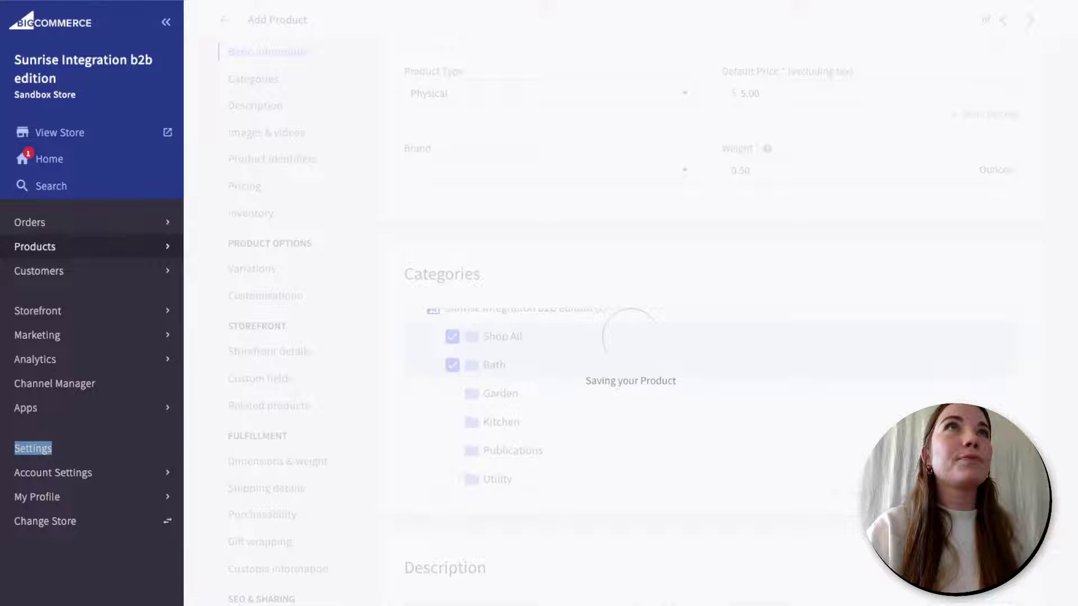
pyautogui.scroll(-2, 235, 536)
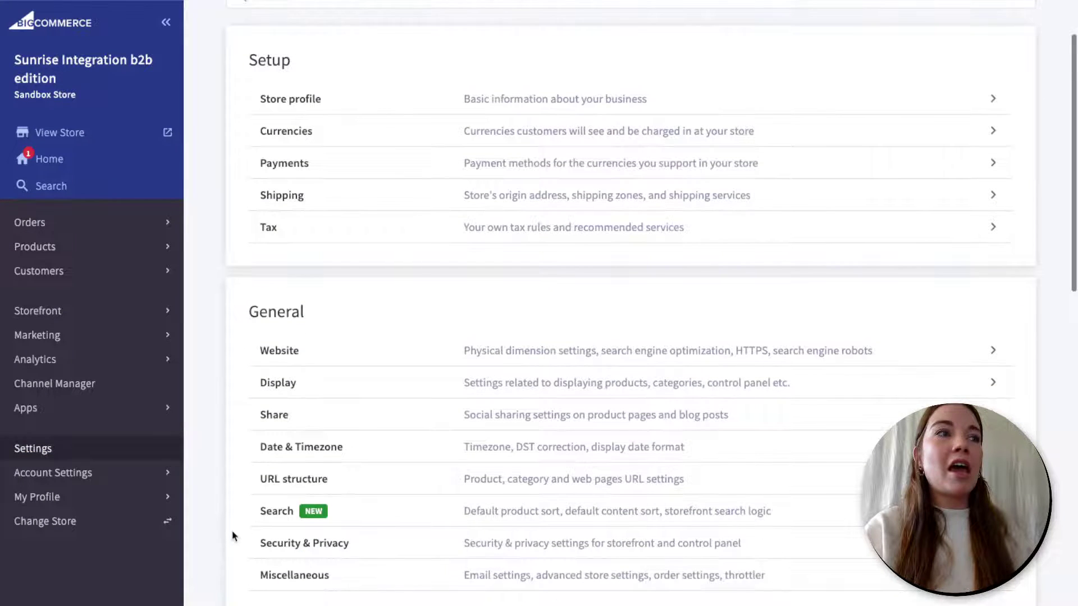
pyautogui.scroll(-6, 234, 536)
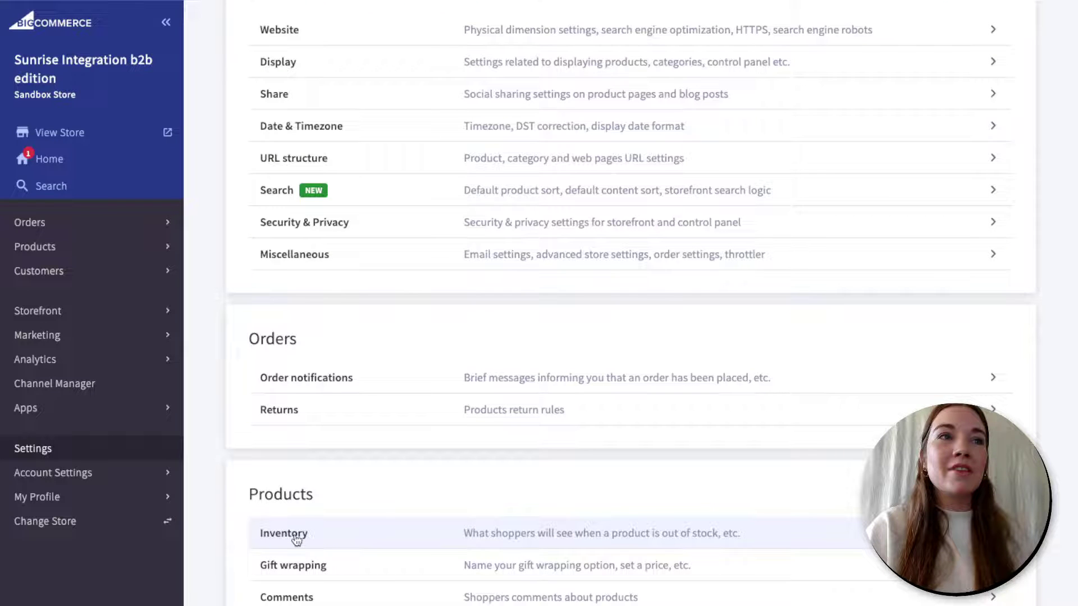
# - In Inventory settings, set out-of-stock options to 'Mark the option as out of stock'
pyautogui.click(297, 538)
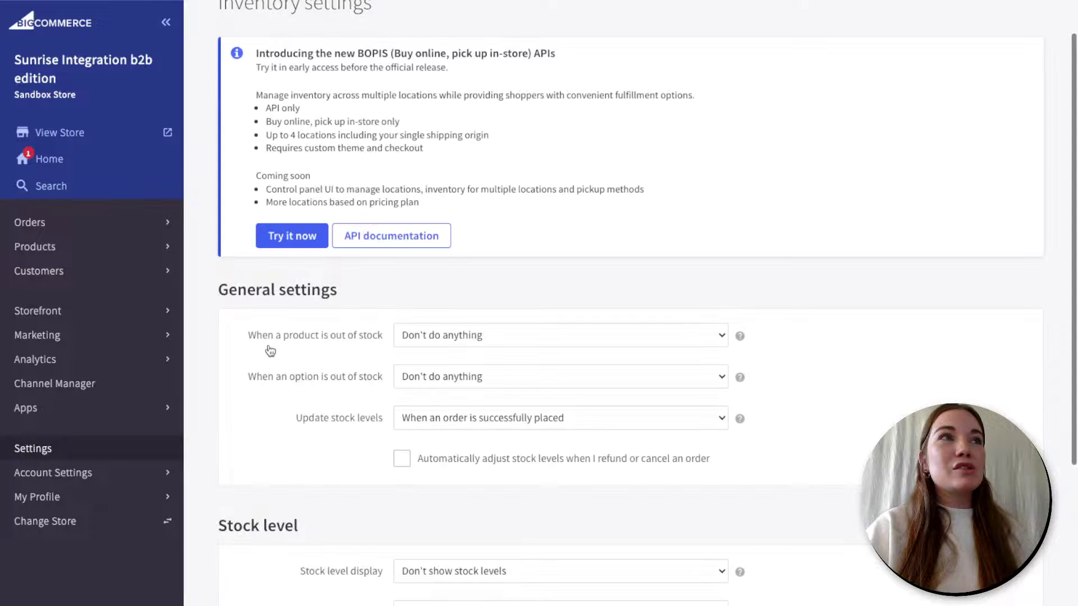
pyautogui.click(720, 339)
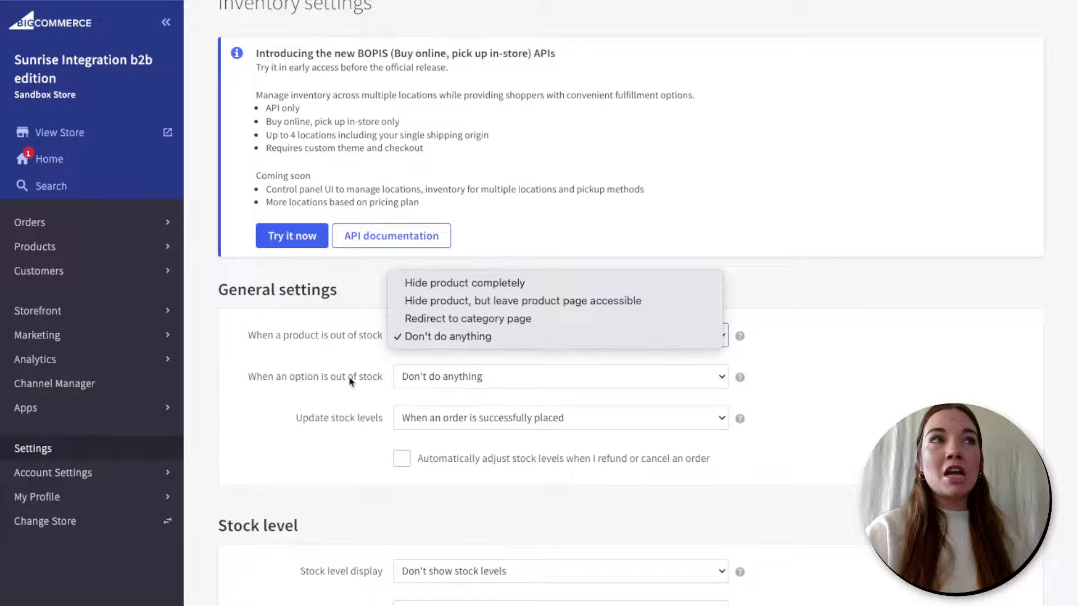
pyautogui.click(425, 377)
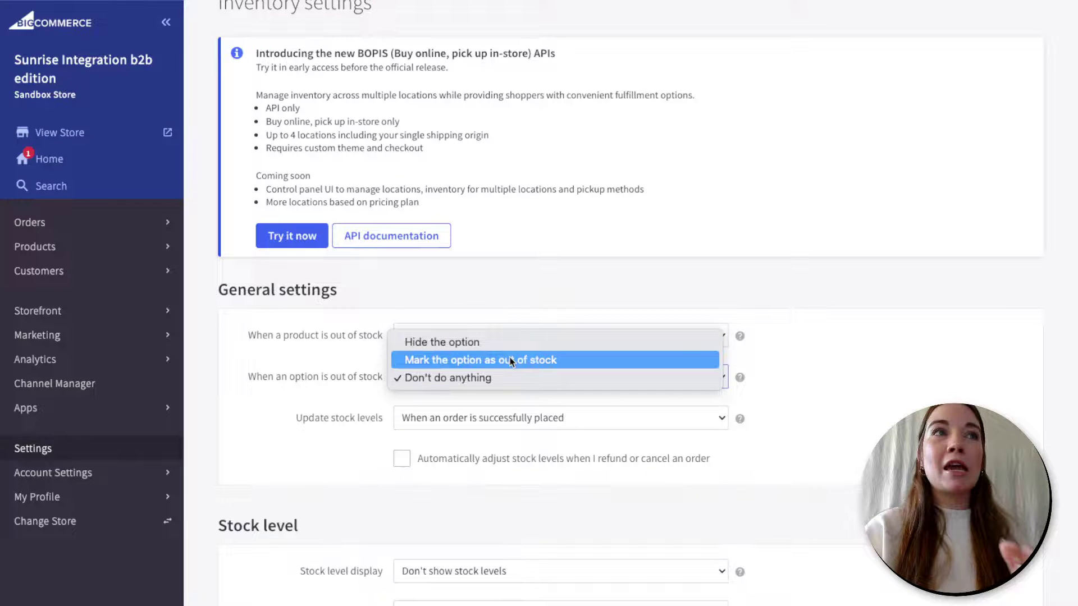
pyautogui.click(511, 361)
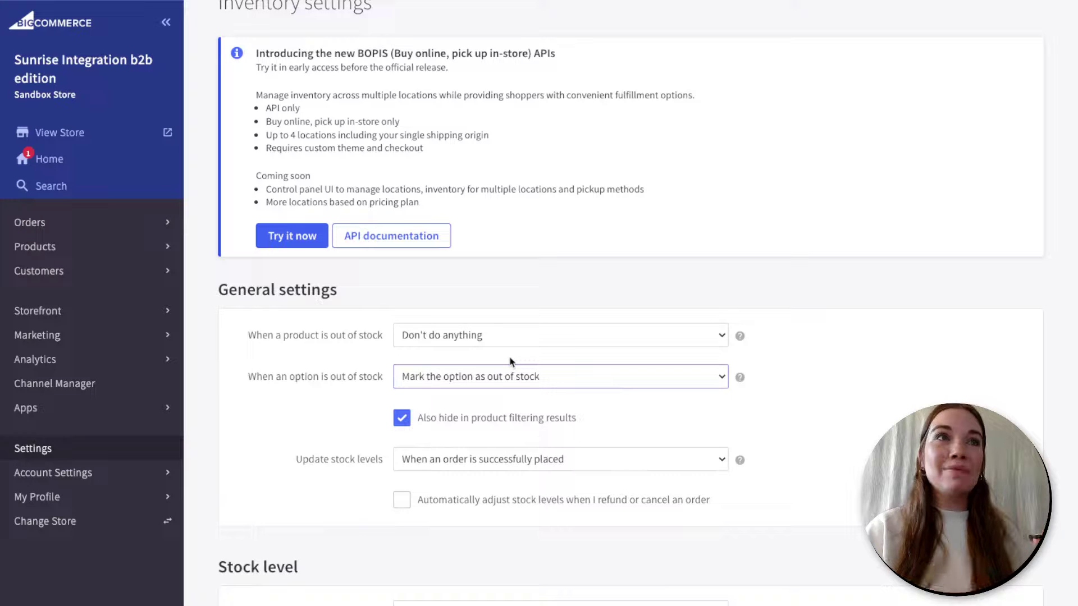
# - Auto-adjust stock on refunds or cancellations and show stock levels only when low
pyautogui.click(532, 465)
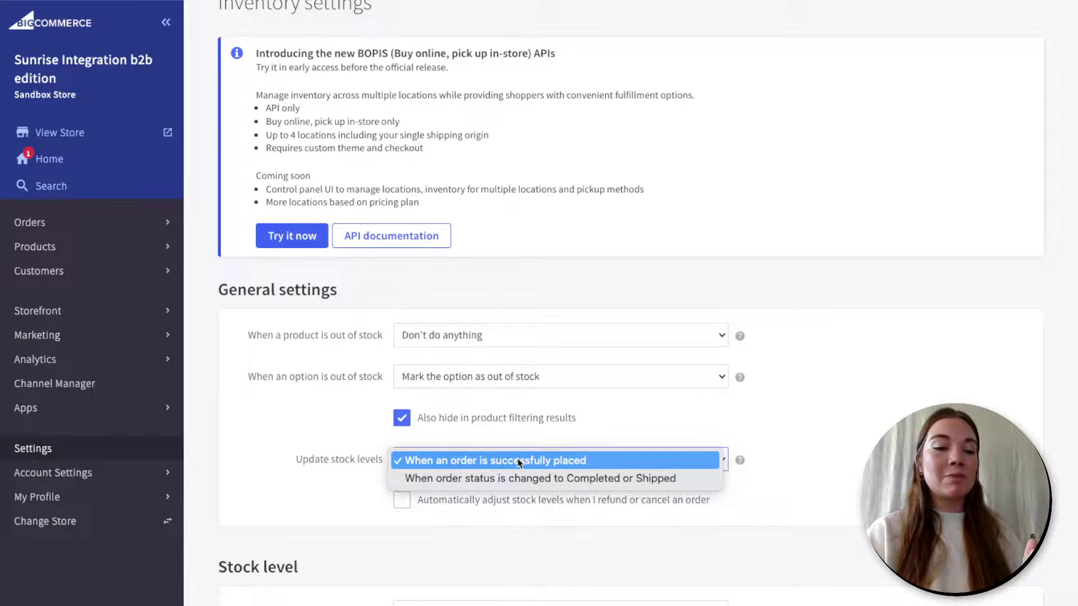
pyautogui.click(326, 505)
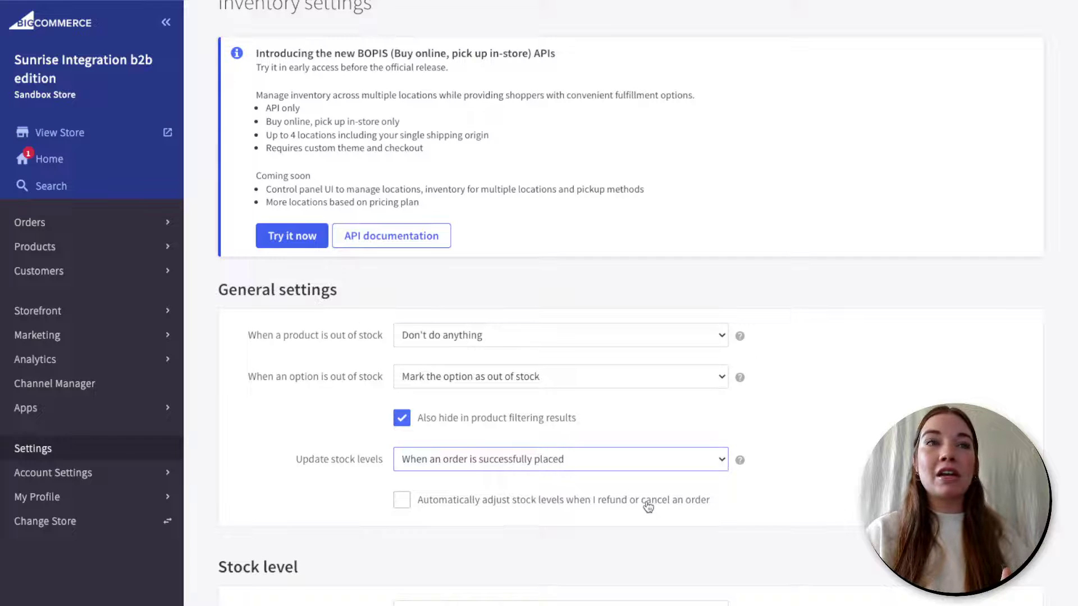
pyautogui.click(402, 499)
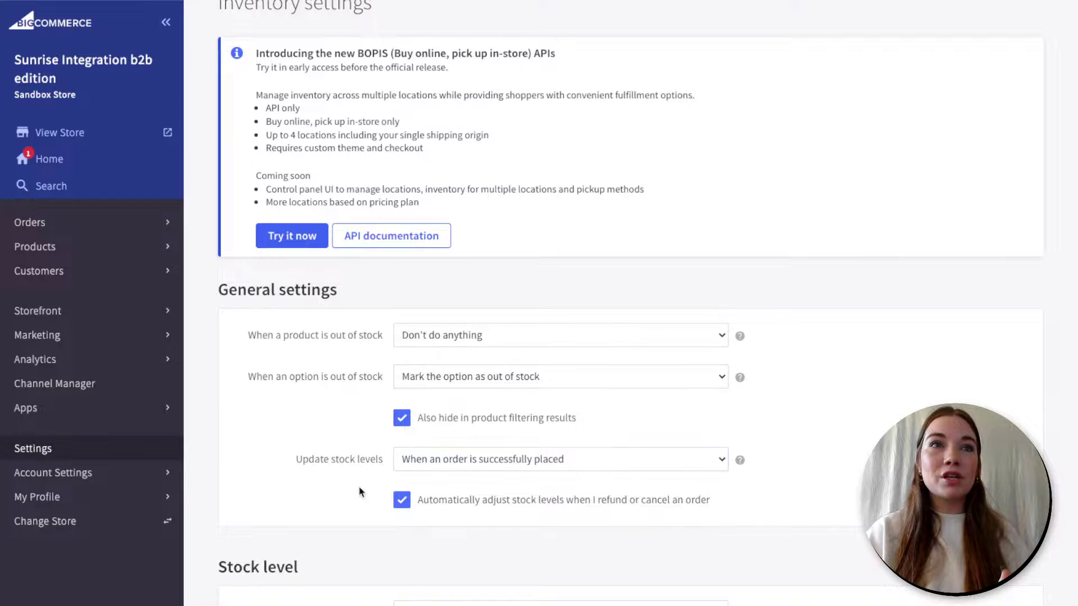
pyautogui.scroll(-3, 359, 492)
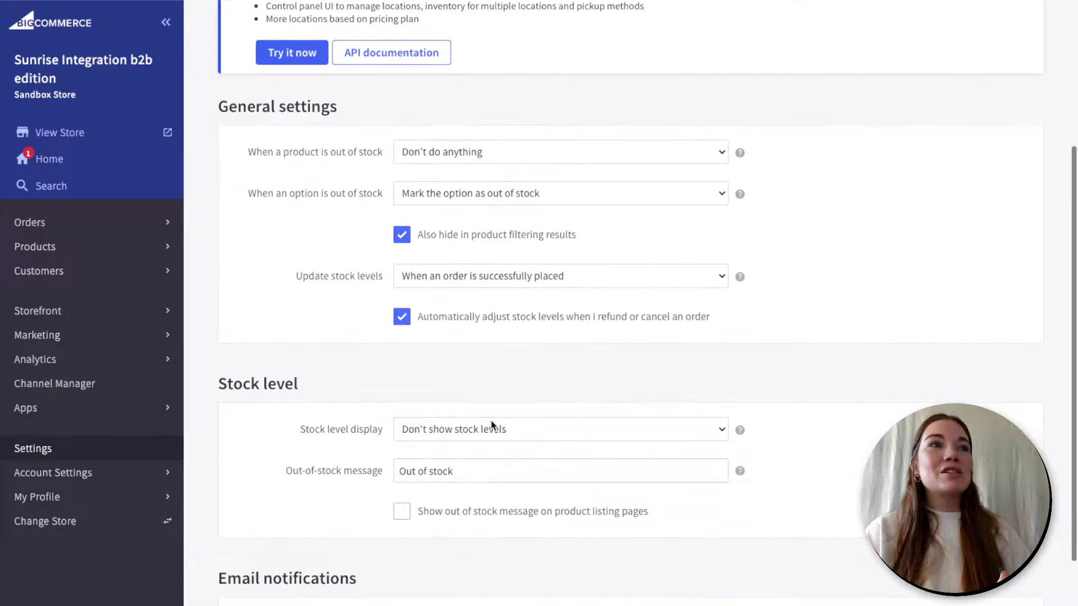
pyautogui.click(553, 433)
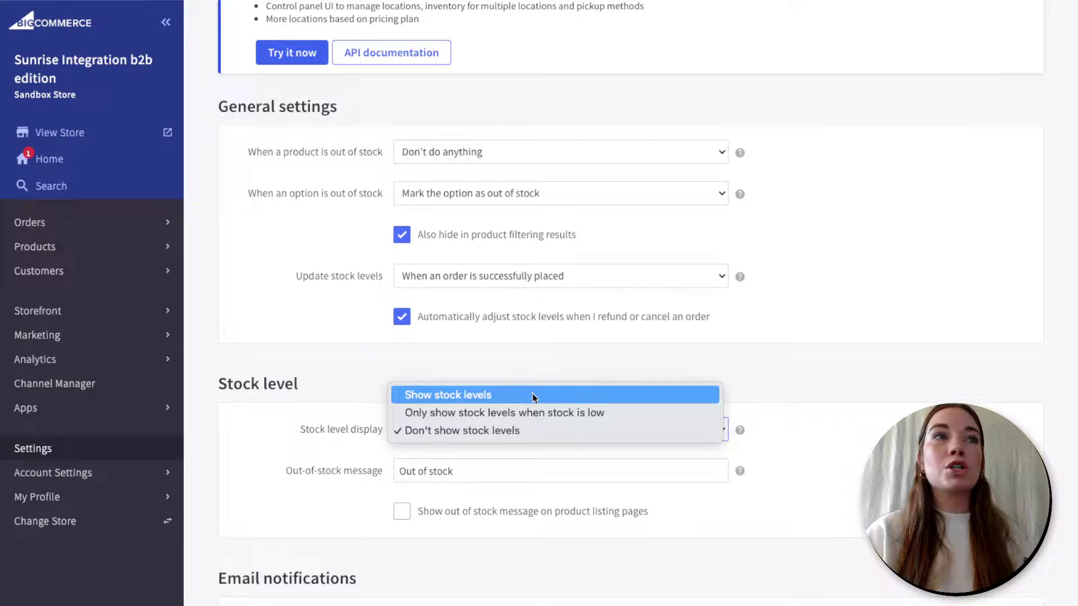
pyautogui.click(646, 416)
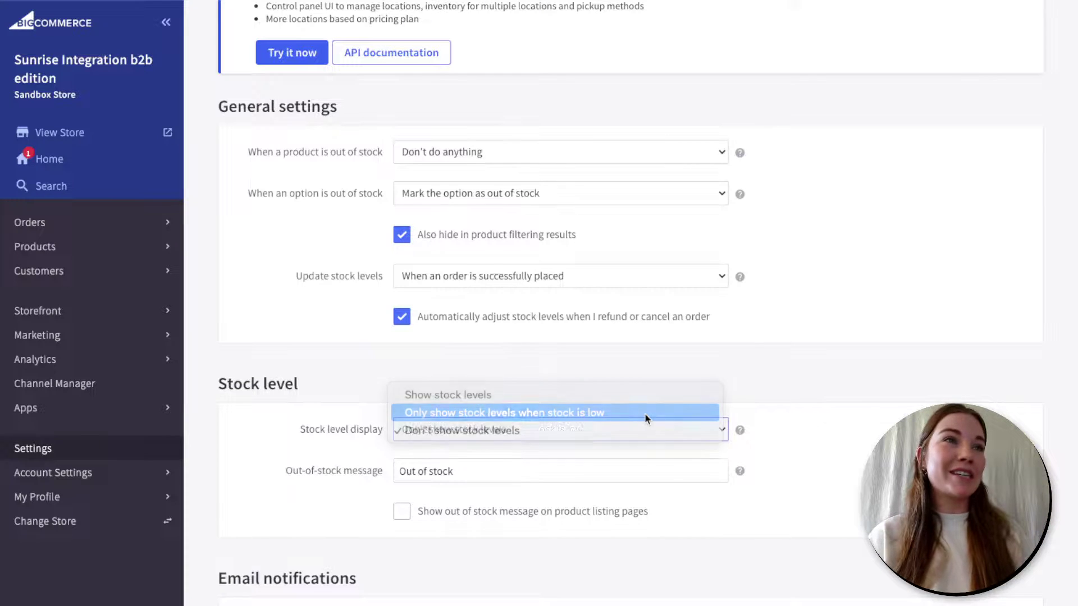
pyautogui.scroll(-1, 403, 494)
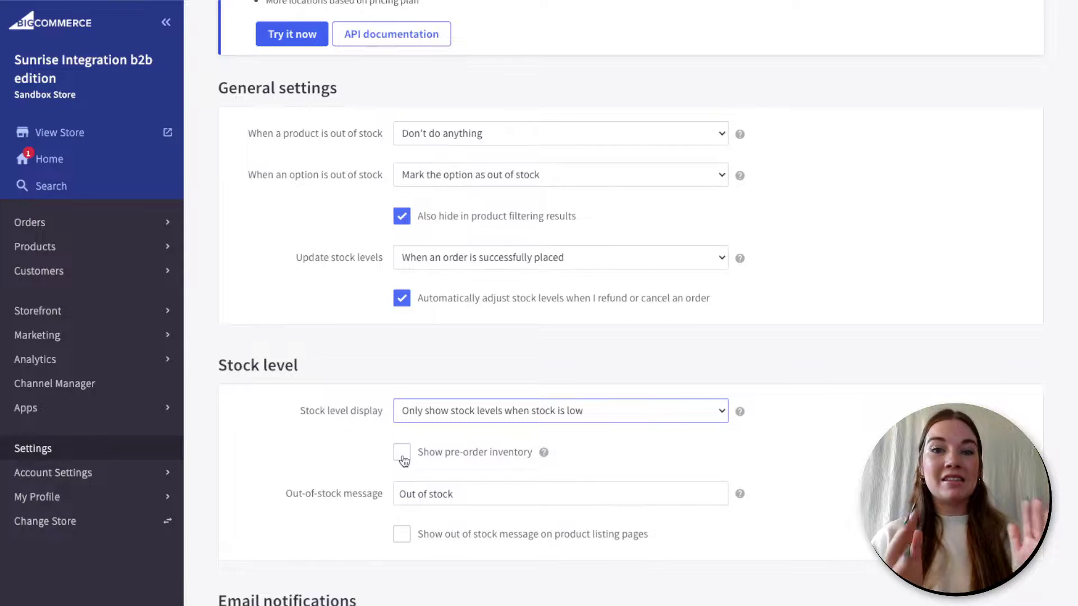
pyautogui.scroll(-1, 464, 466)
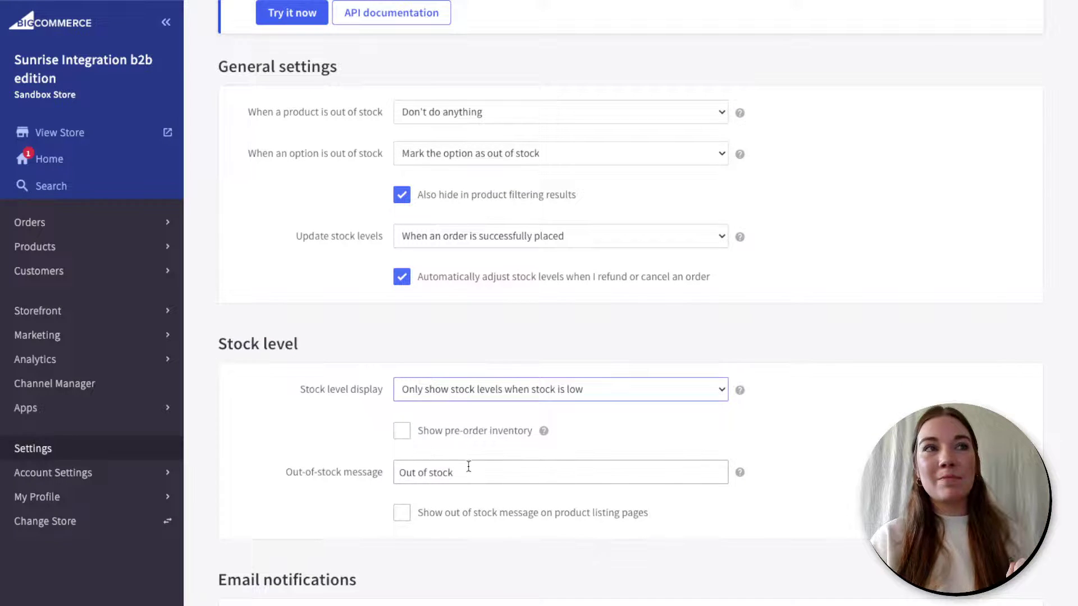
pyautogui.scroll(-2, 630, 507)
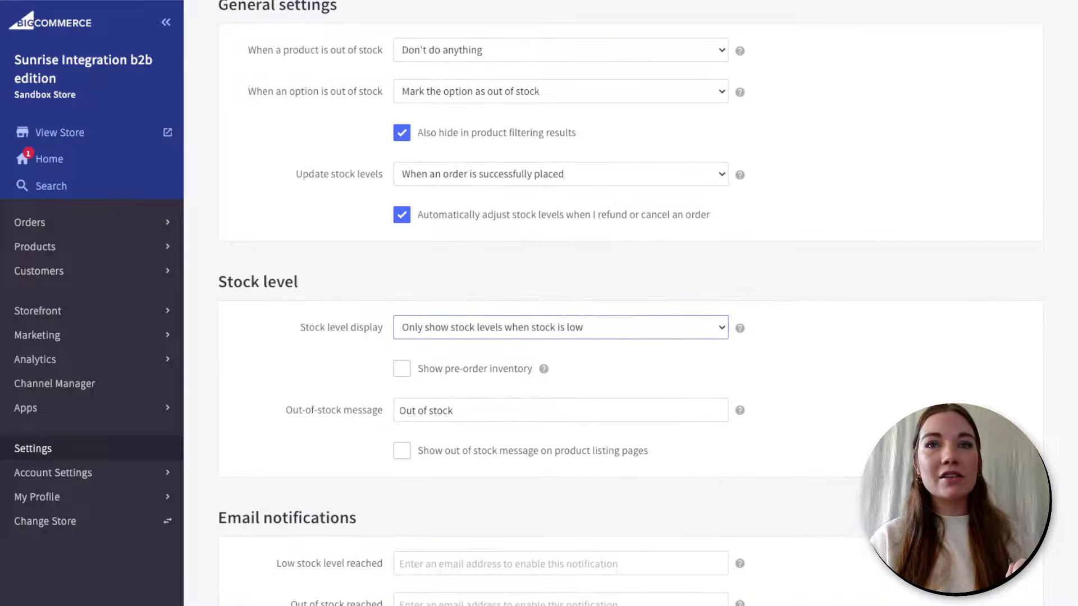
pyautogui.scroll(-3, 337, 528)
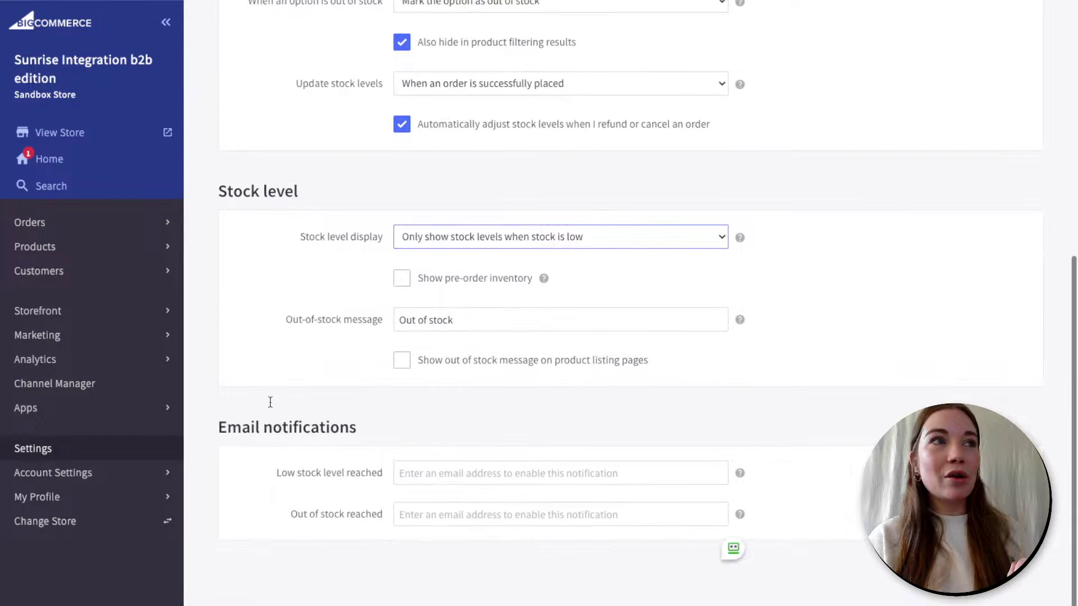
# - Enter the store's contact e-mail address in the Low stock level reached notification field
pyautogui.click(414, 471)
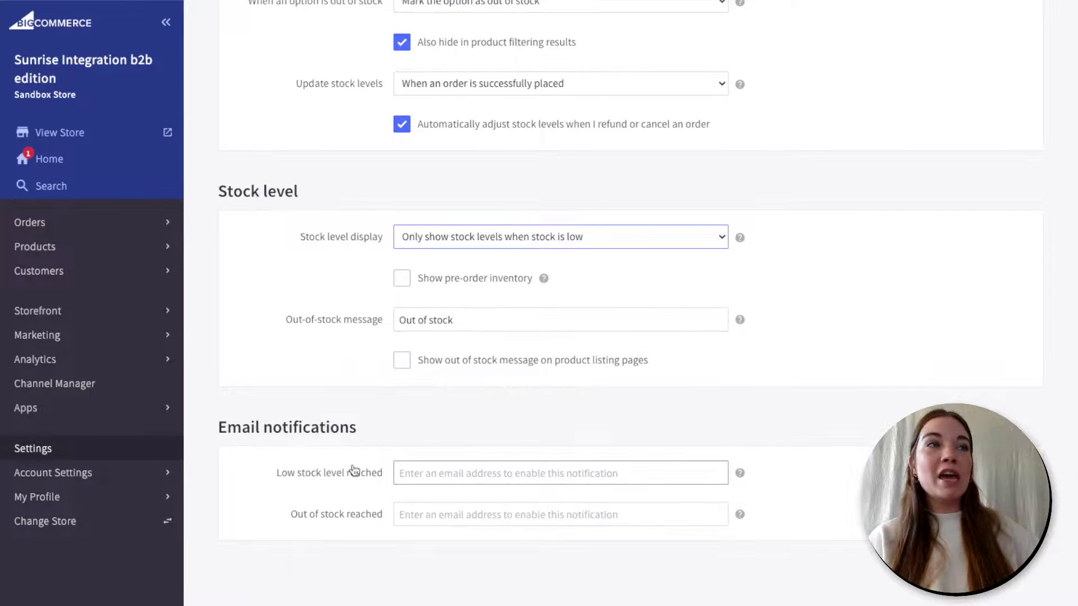
pyautogui.click(452, 474)
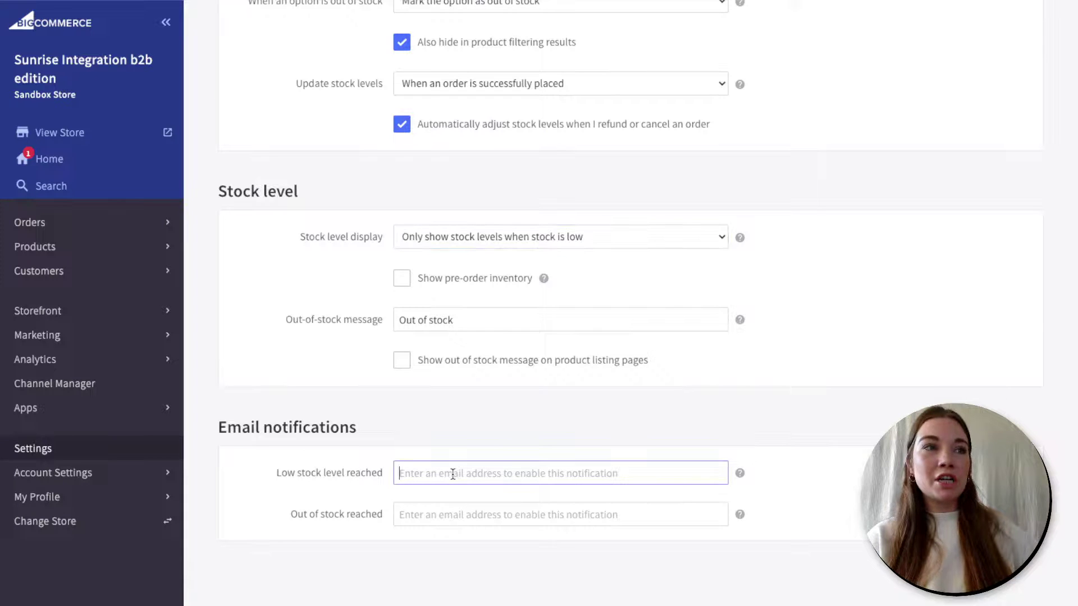
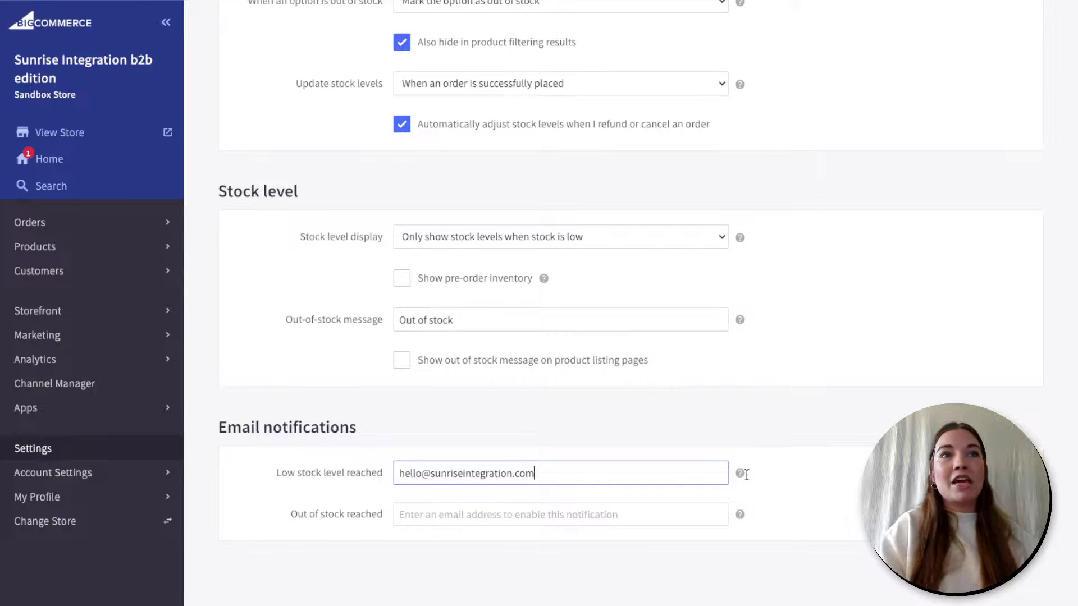
pyautogui.click(801, 471)
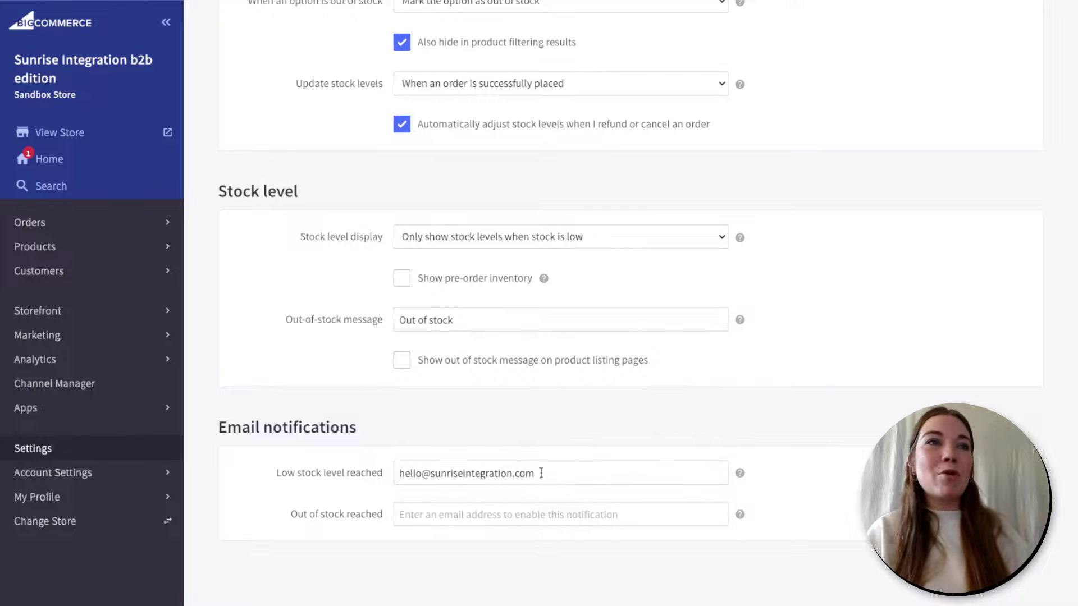
# - Copy that same e-mail address into the Out of stock reached notification field
pyautogui.moveTo(535, 473); pyautogui.dragTo(378, 474)
pyautogui.hotkey('ctrl', 'c')
pyautogui.click(444, 515)
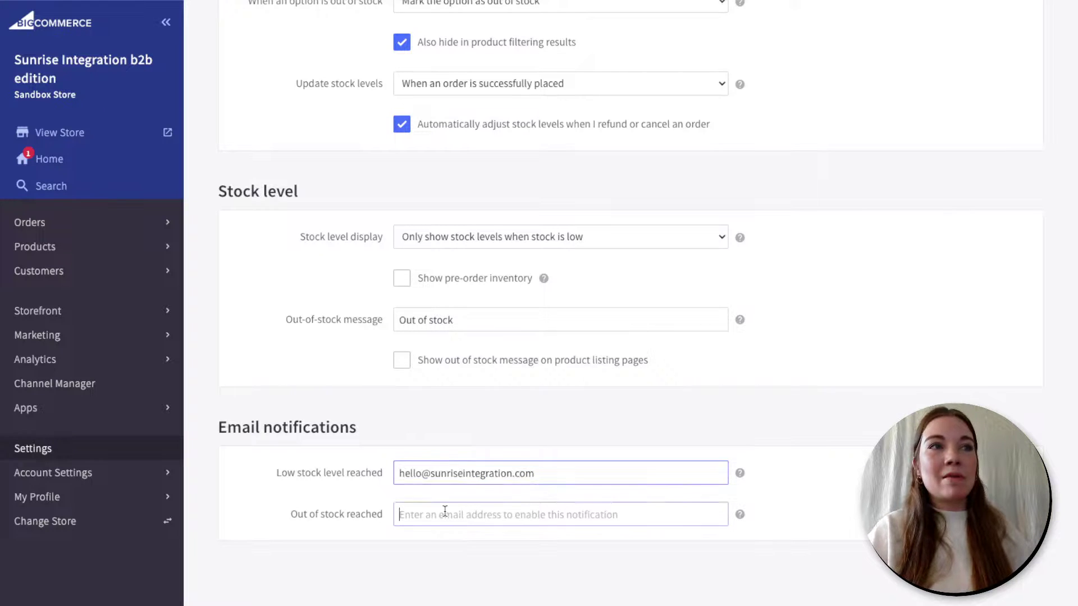
pyautogui.hotkey('ctrl', 'v')
pyautogui.click(849, 523)
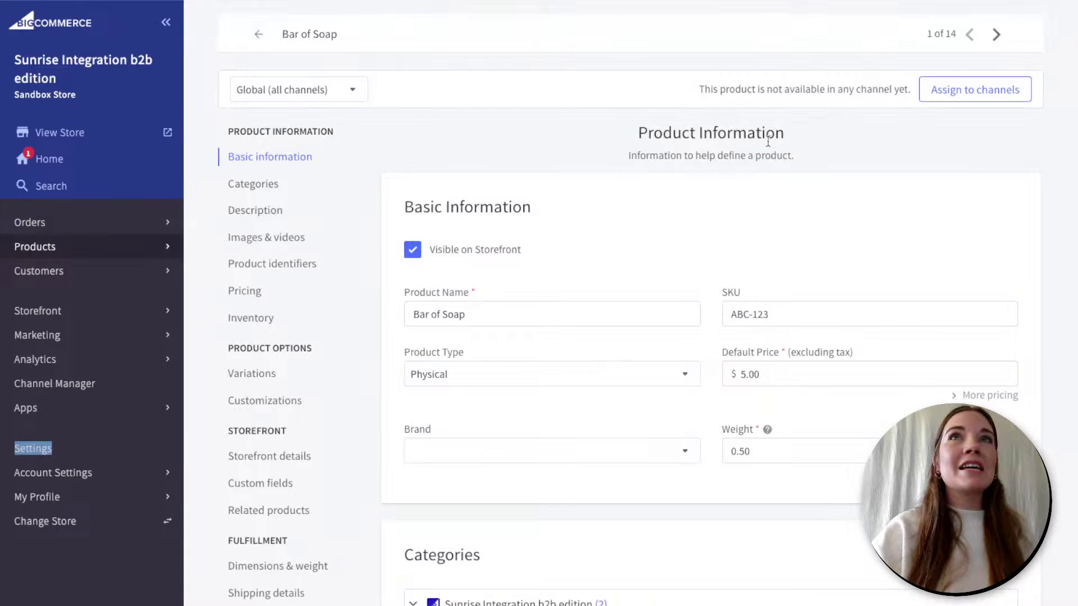
# - Leave the Bar of Soap editor via the back arrow, confirming 'Yes, leave this page'
pyautogui.click(256, 37)
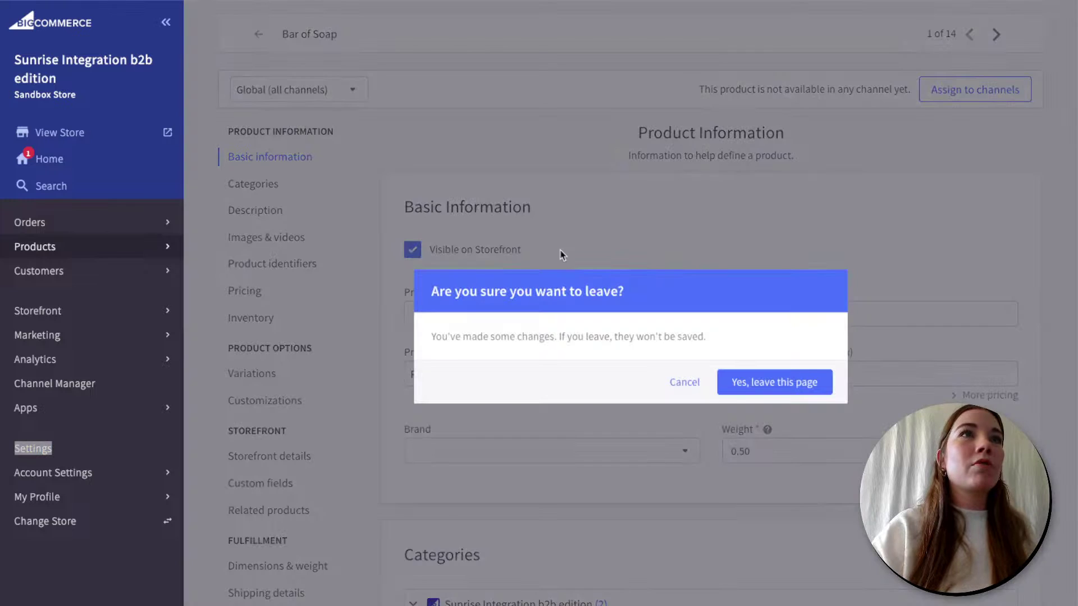
pyautogui.click(772, 384)
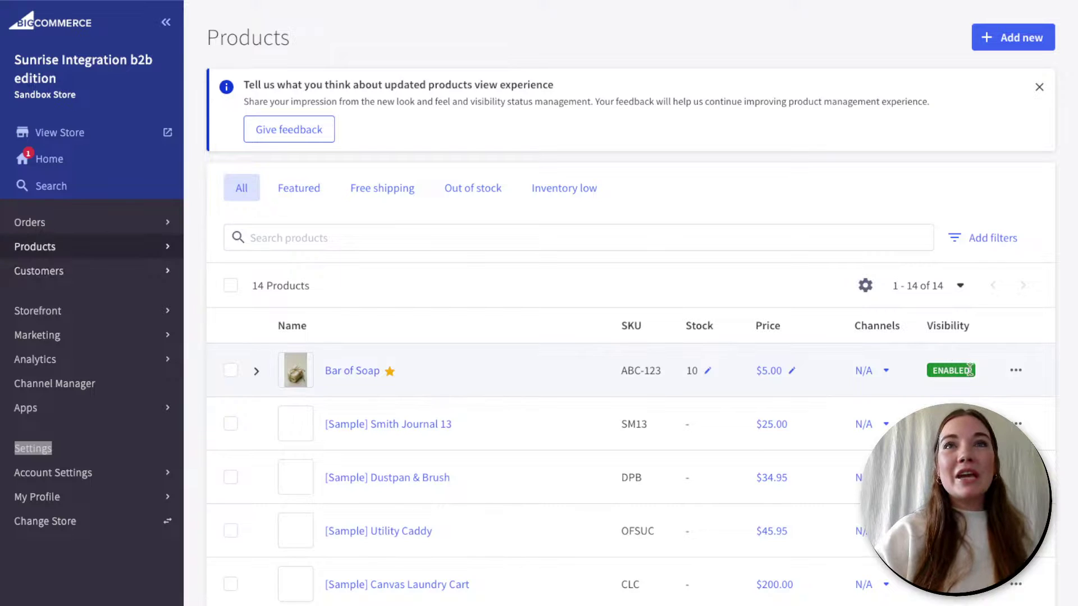
# - Through Bar of Soap's Manage channels option, tick Sunrise Integration b2b edition and save
pyautogui.click(886, 373)
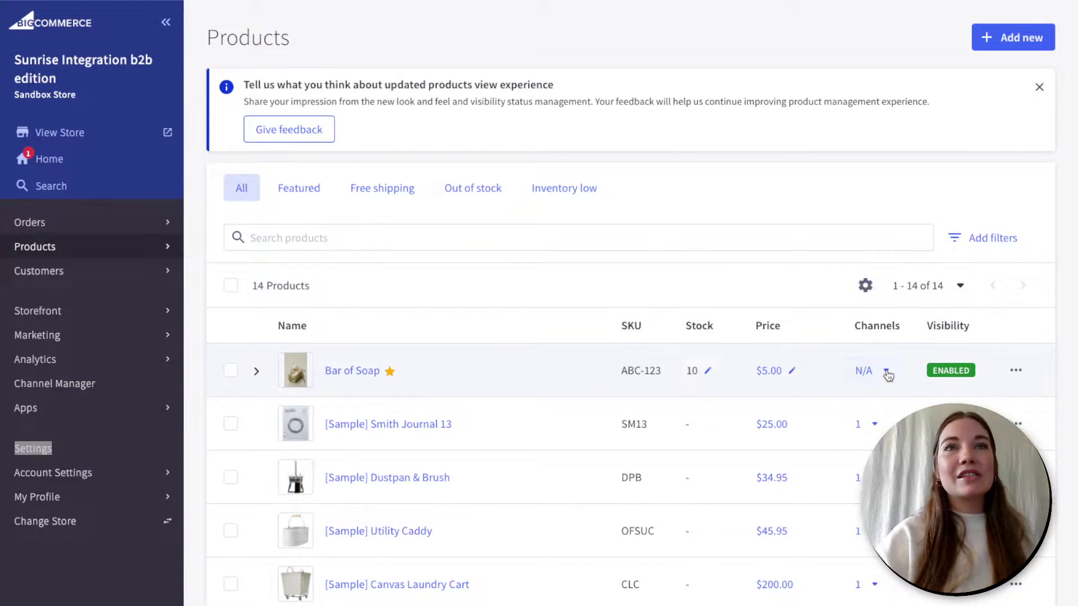
pyautogui.click(887, 375)
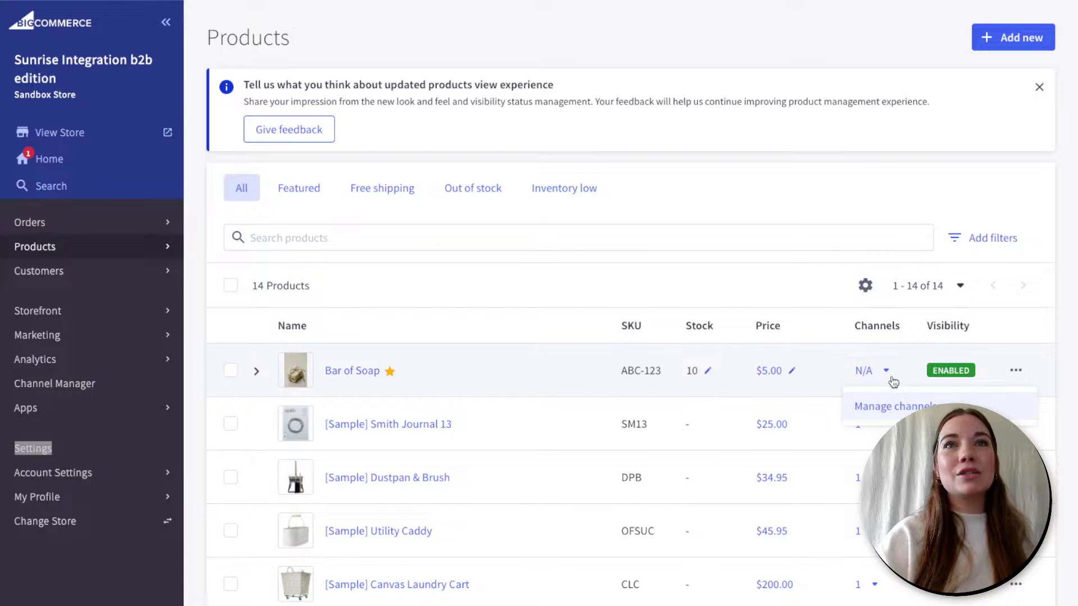
pyautogui.scroll(-2, 892, 376)
pyautogui.scroll(1, 889, 368)
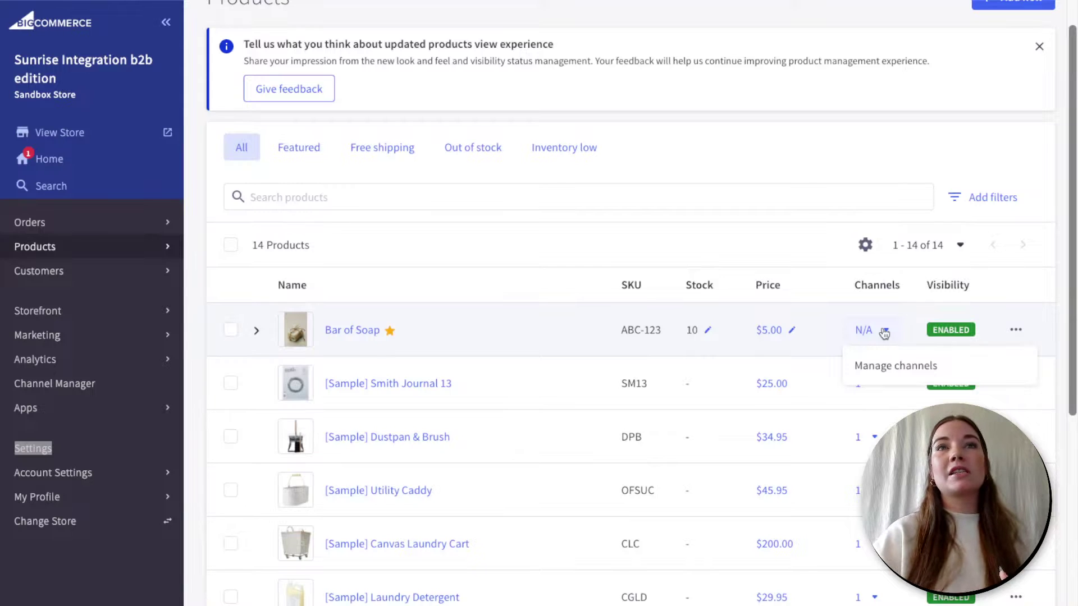
pyautogui.click(884, 333)
pyautogui.click(884, 334)
pyautogui.scroll(-1, 878, 371)
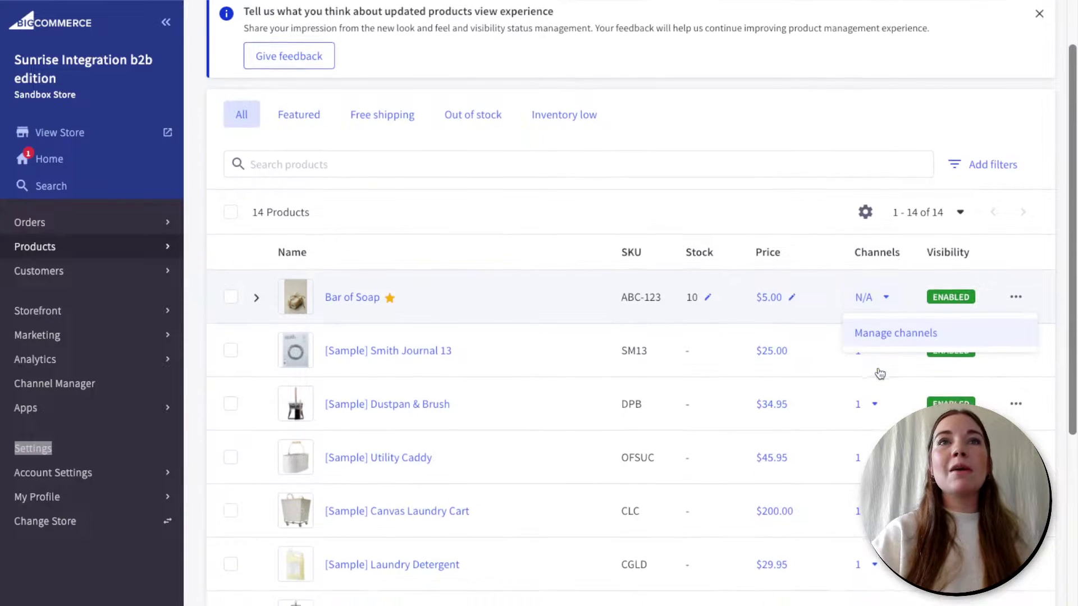
pyautogui.scroll(1, 879, 373)
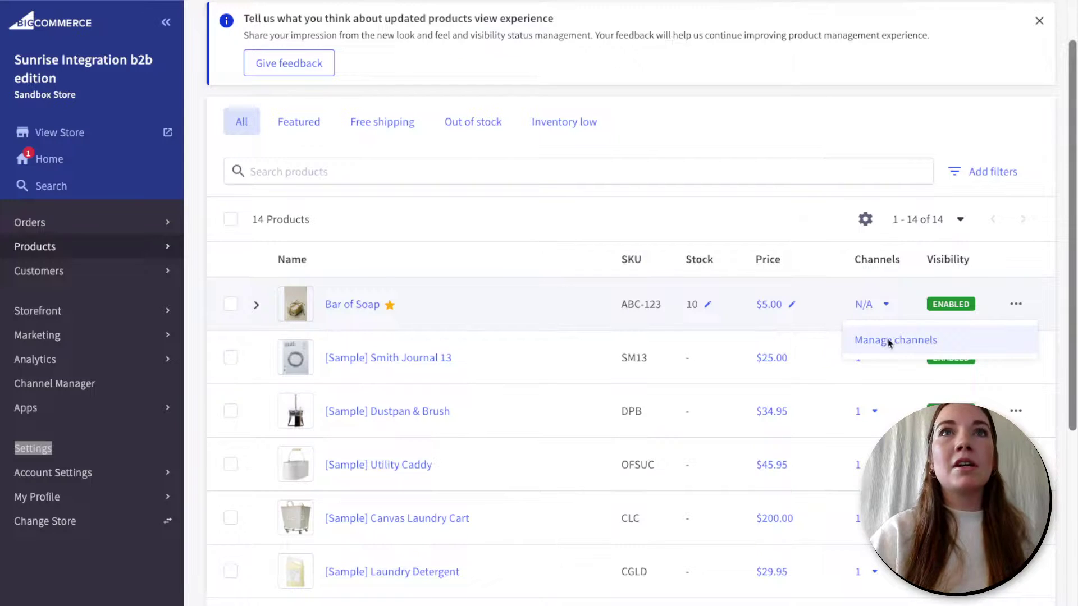
pyautogui.click(896, 341)
pyautogui.click(398, 335)
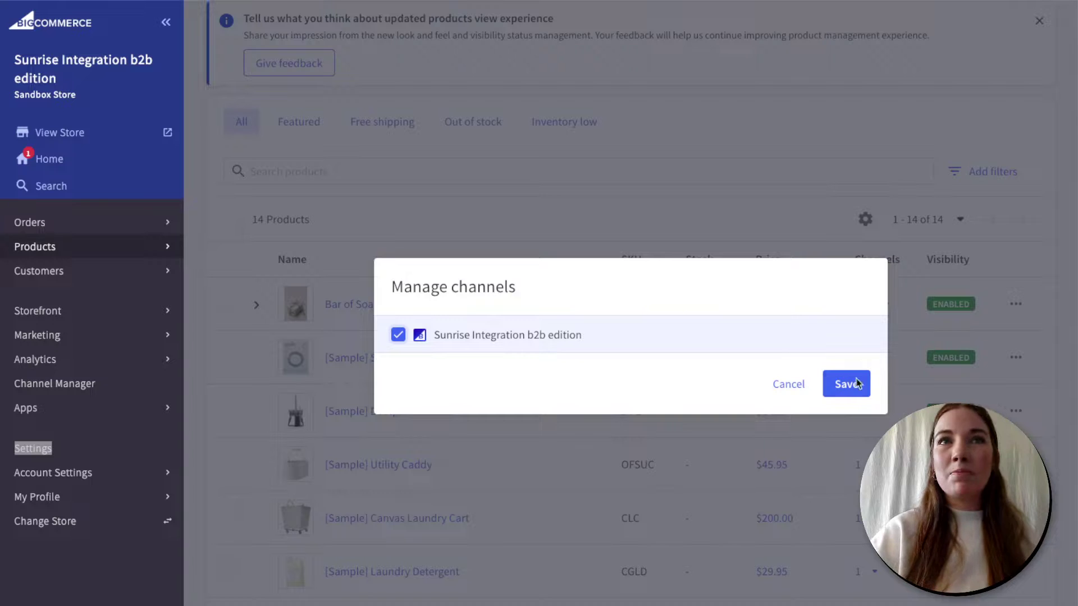
pyautogui.click(848, 385)
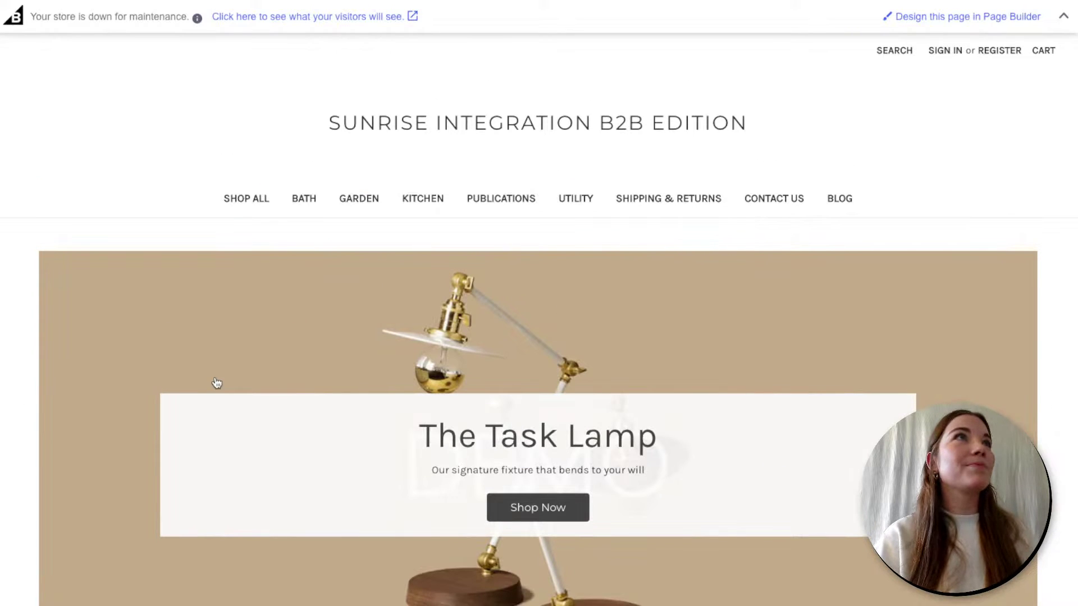
# - Open the Bar of Soap product page from the storefront's Featured Products section
pyautogui.scroll(-3, 216, 382)
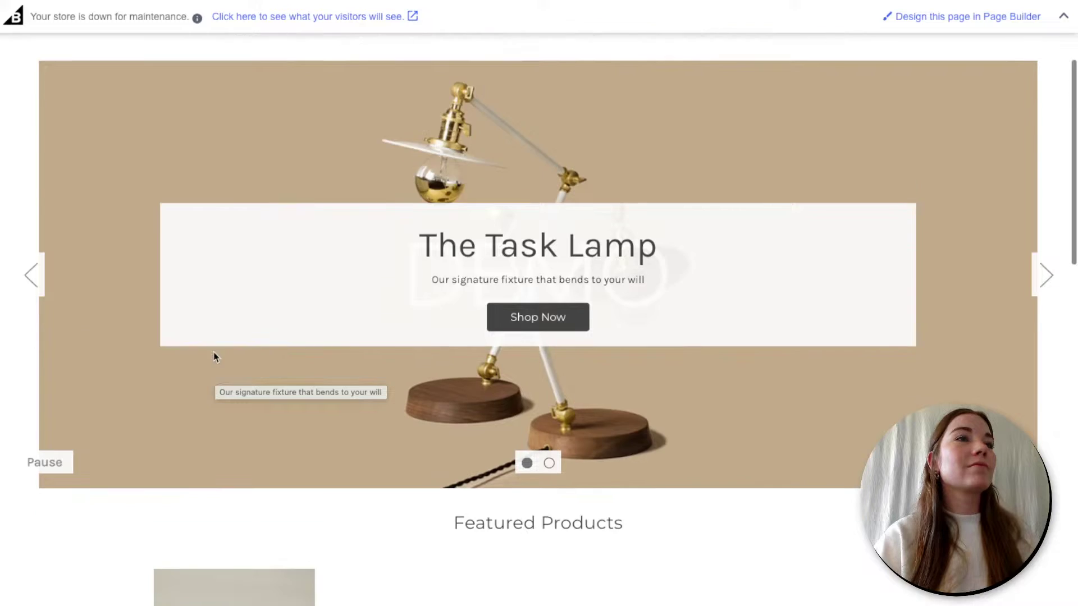
pyautogui.scroll(-3, 216, 357)
pyautogui.scroll(-1, 214, 357)
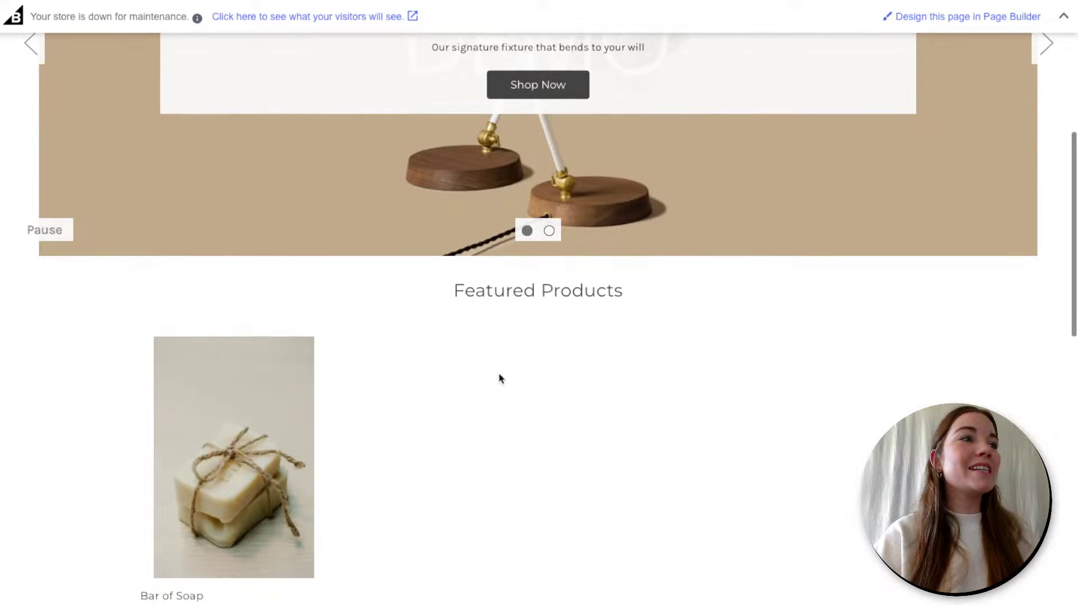
pyautogui.click(158, 597)
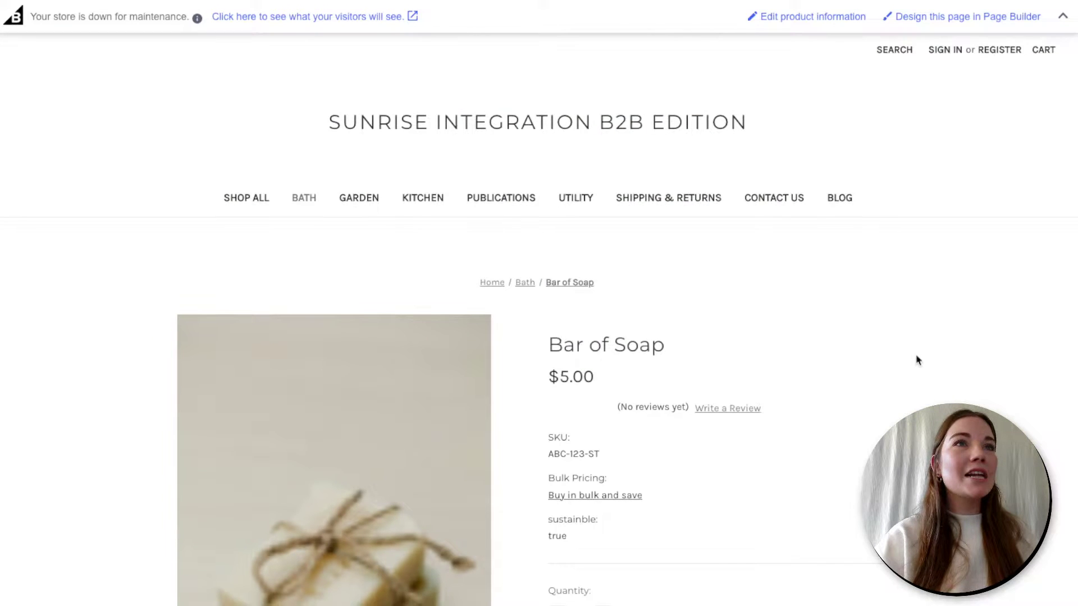
# - Choose Pine in the Scent dropdown, switching the SKU to ABC-123-PI
pyautogui.scroll(-2, 918, 361)
pyautogui.scroll(-2, 917, 361)
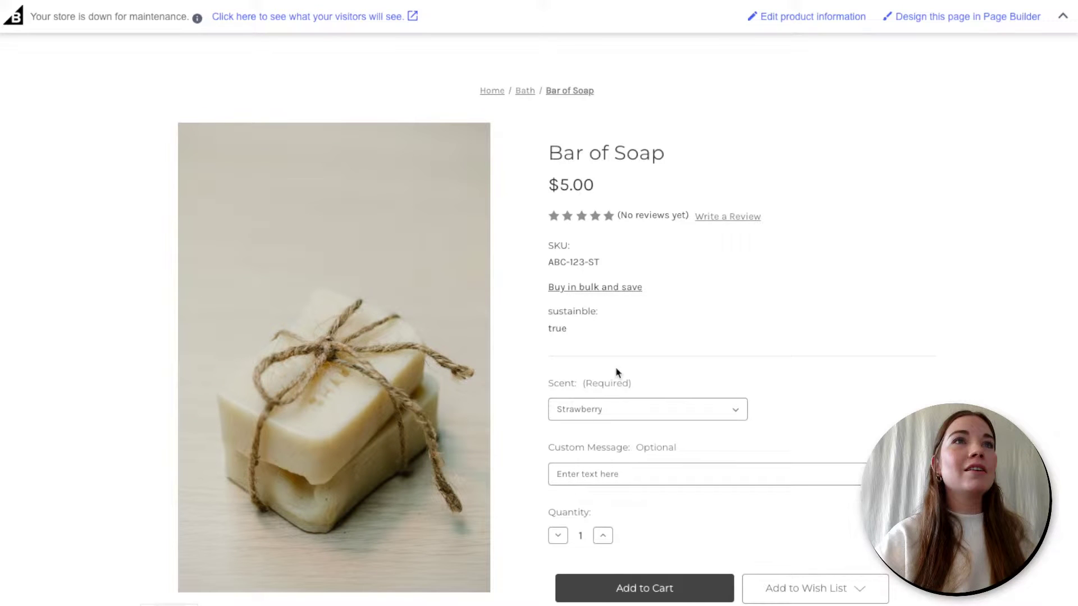
pyautogui.scroll(-1, 625, 297)
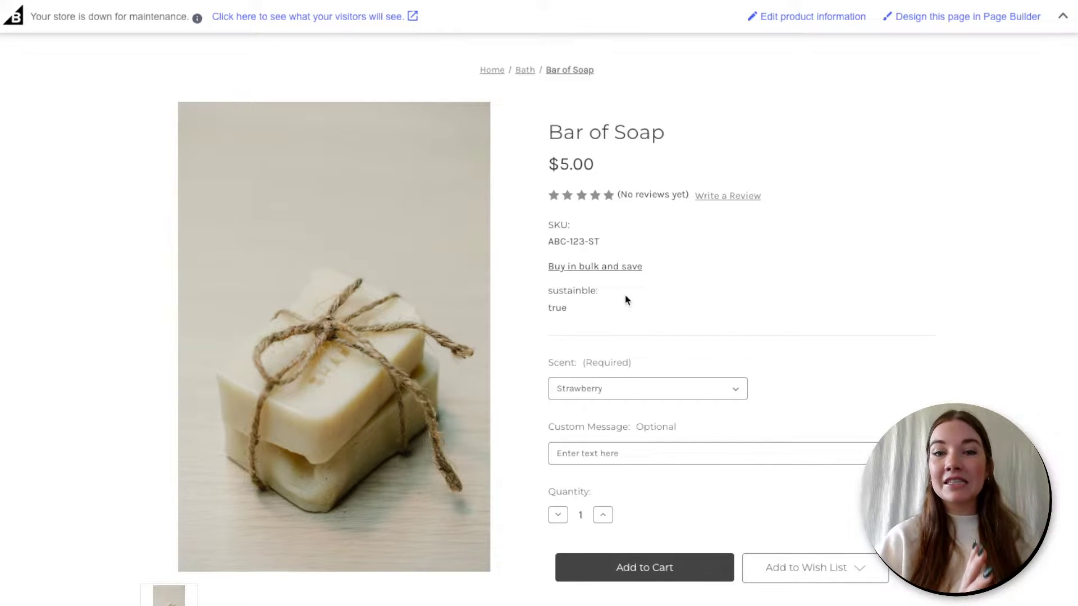
pyautogui.scroll(-1, 625, 298)
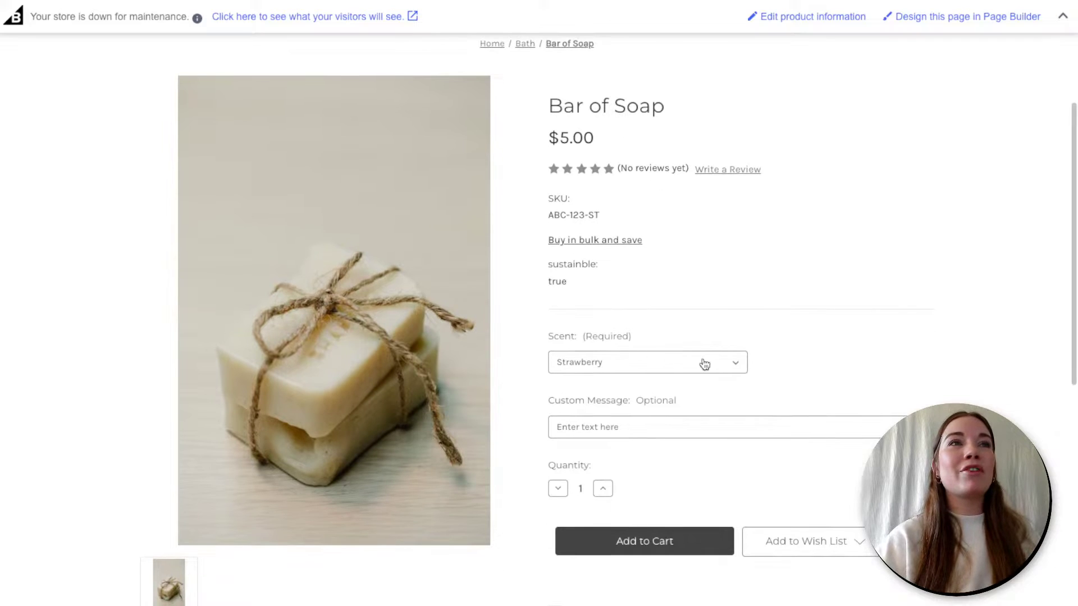
pyautogui.click(738, 364)
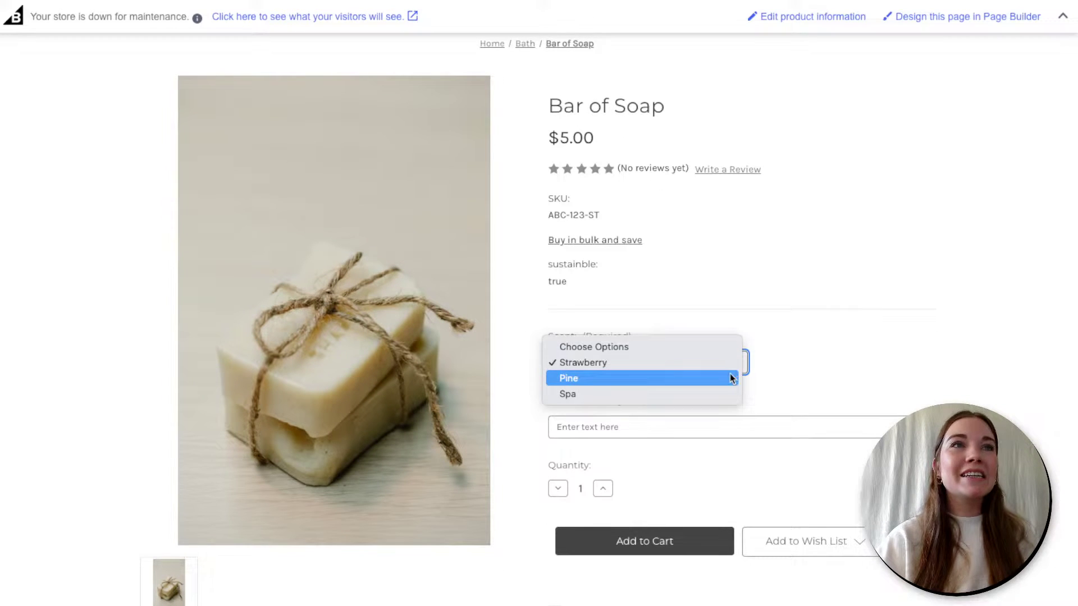
pyautogui.click(731, 377)
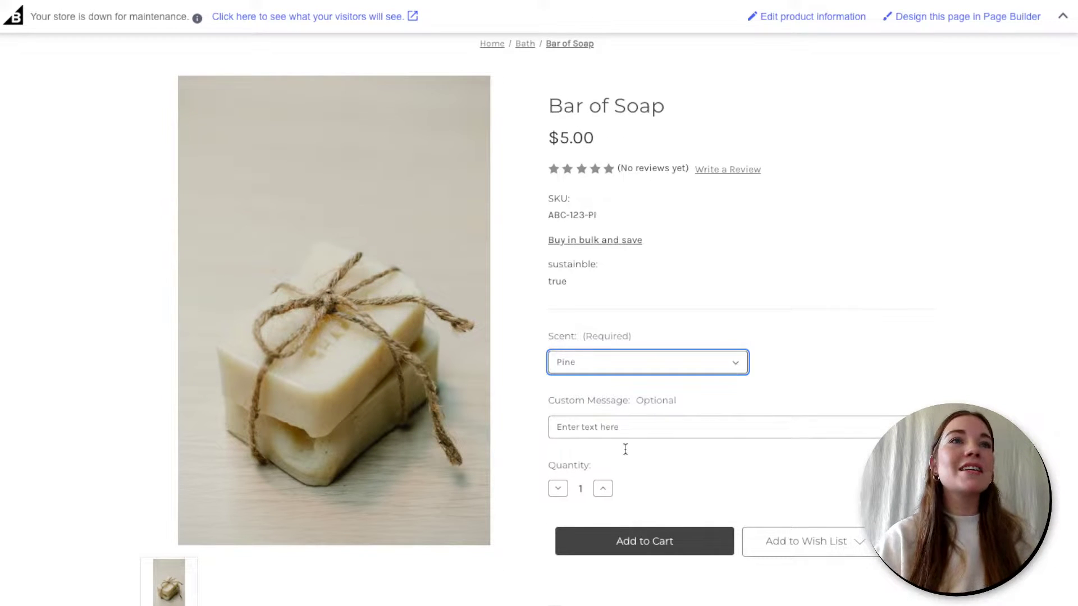
pyautogui.scroll(-2, 634, 435)
pyautogui.scroll(3, 639, 433)
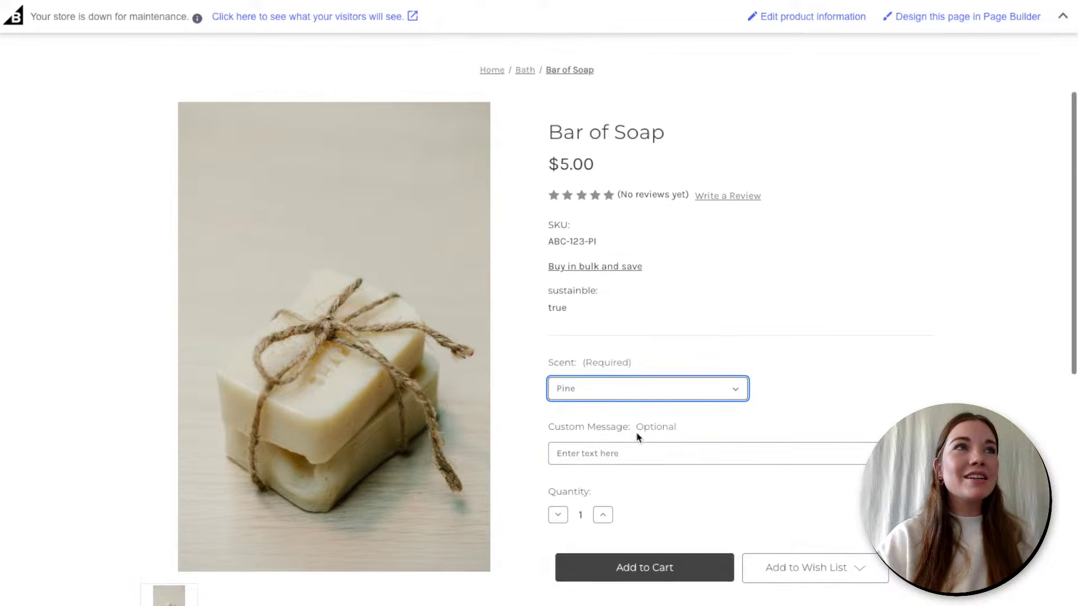